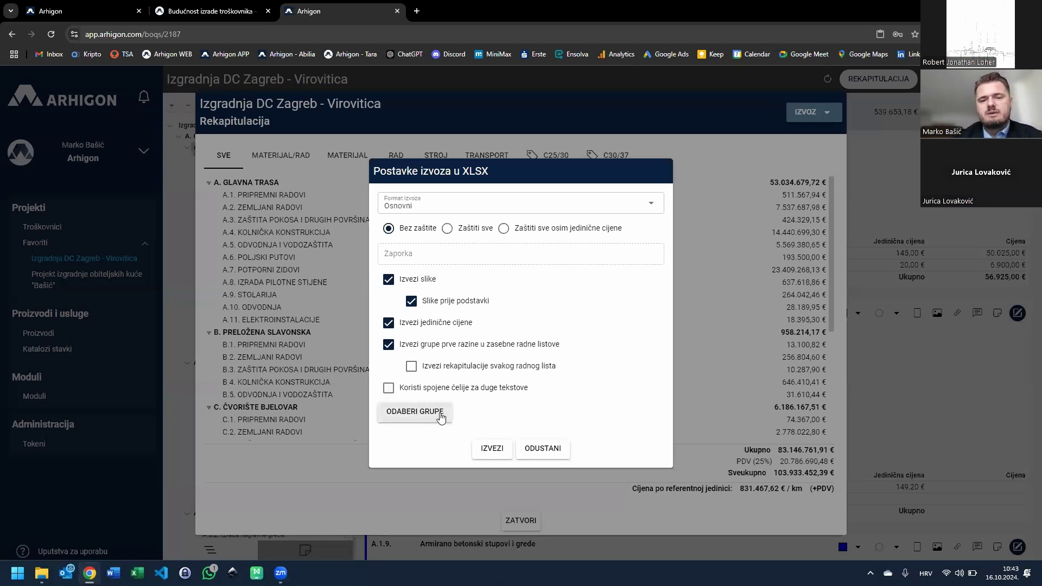
Examine the groups available for the XLSX export, including the subgroups of B and C, and close the selection without applying it
{"action": "left_click", "coordinate": [419, 422]}
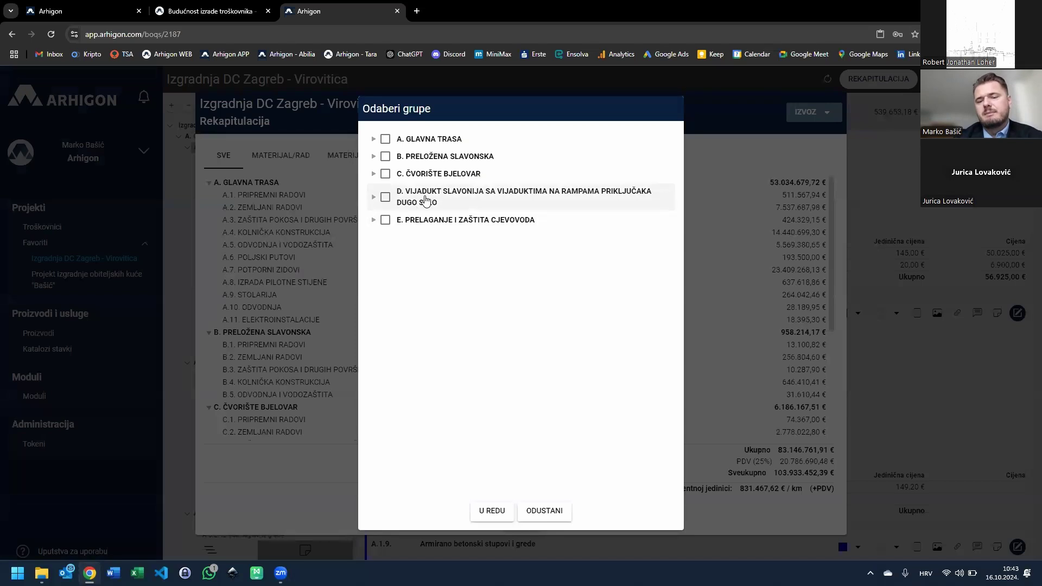
{"action": "left_click", "coordinate": [373, 156]}
{"action": "left_click", "coordinate": [386, 269]}
{"action": "left_click", "coordinate": [385, 269]}
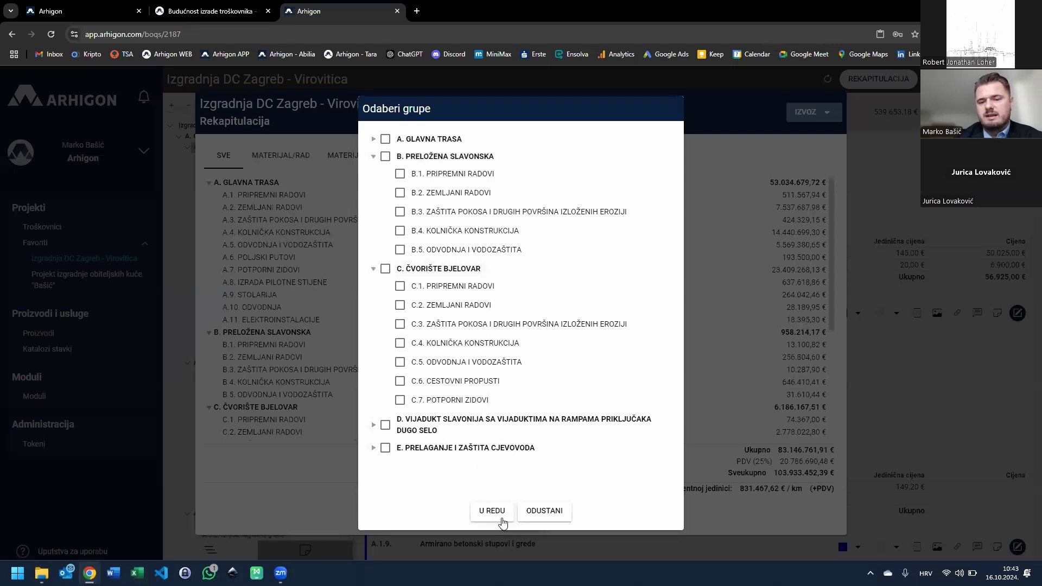
{"action": "left_click", "coordinate": [535, 516]}
Export the project to XLSX in the Osnovni format without protection, and open the downloaded workbook in Excel for editing
{"action": "left_click", "coordinate": [493, 448]}
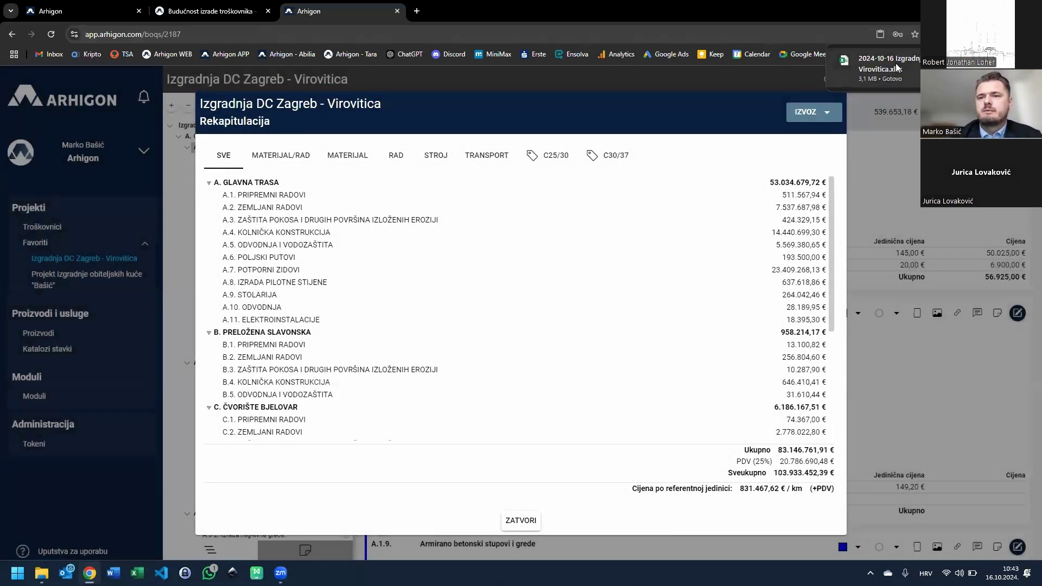
{"action": "left_click", "coordinate": [854, 67]}
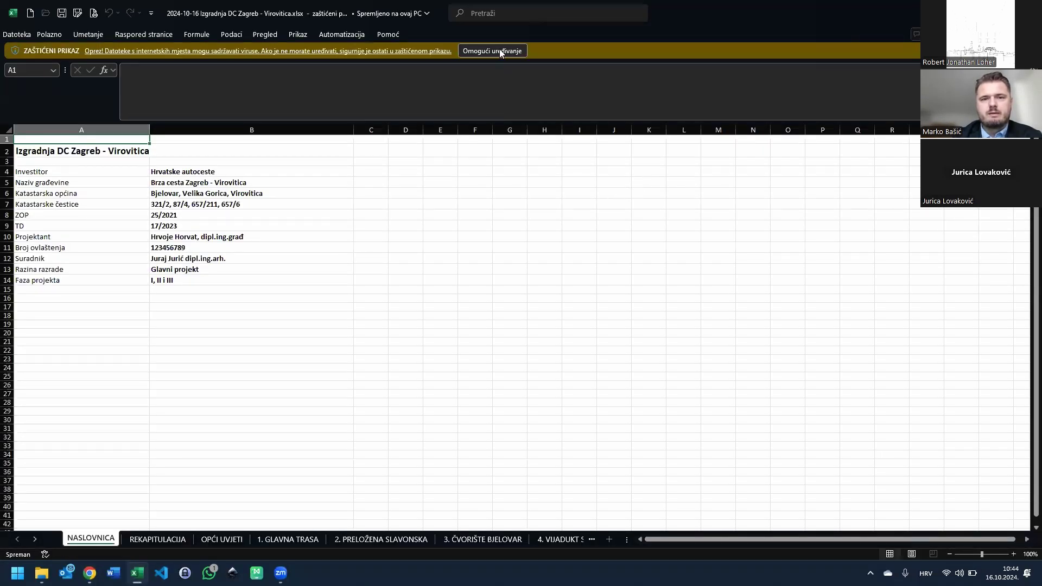
{"action": "left_click", "coordinate": [501, 53]}
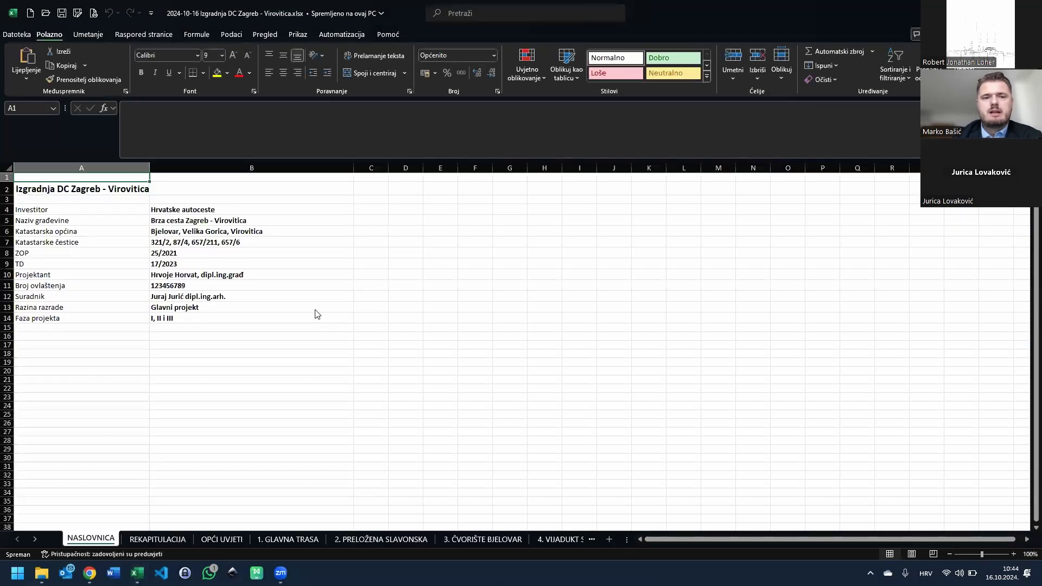
Review the project details on the NASLOVNICA sheet and the formula behind the A.4. KOLNIČKA KONSTRUKCIJA amount on REKAPITULACIJA
{"action": "left_click", "coordinate": [265, 319]}
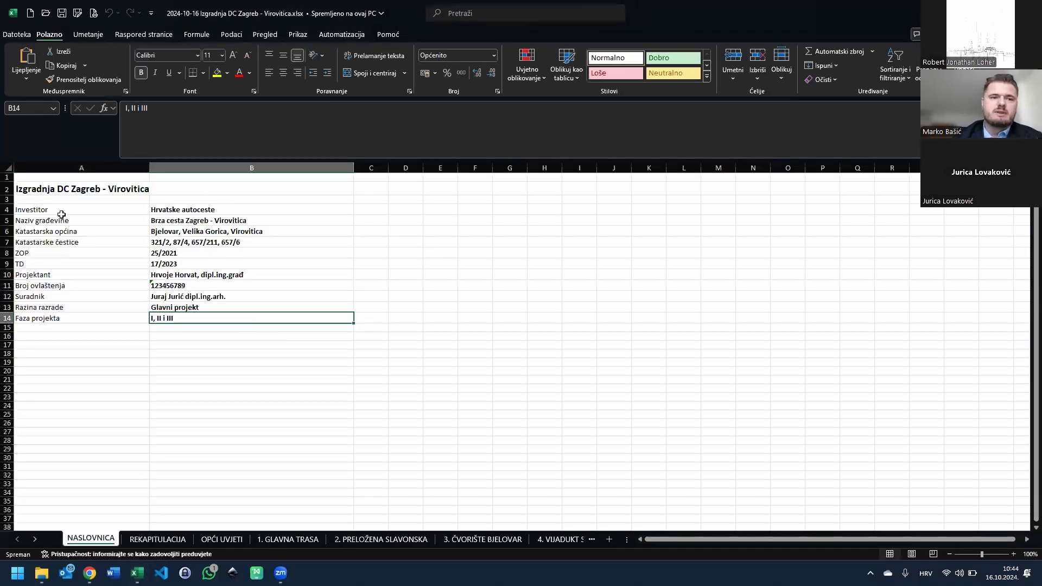
{"action": "left_click_drag", "start_coordinate": [66, 179], "coordinate": [216, 451]}
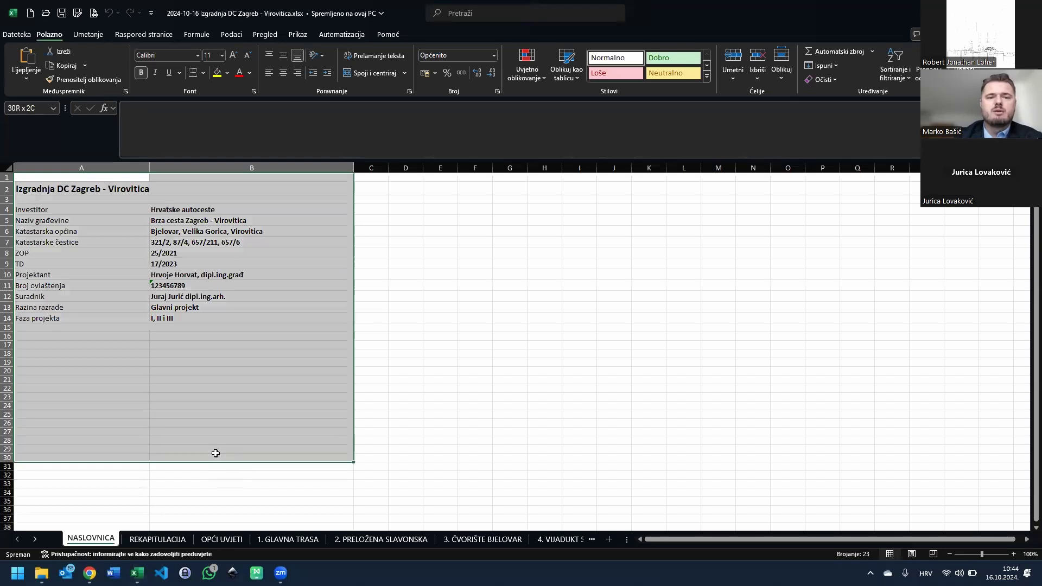
{"action": "left_click", "coordinate": [169, 542]}
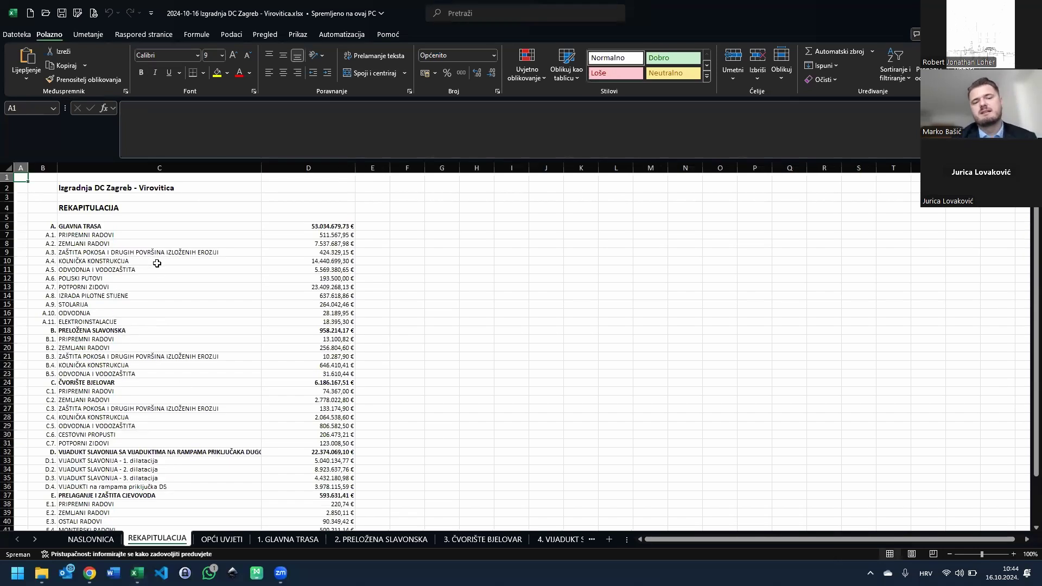
{"action": "scroll", "coordinate": [93, 249], "scroll_direction": "up", "scroll_amount": 3}
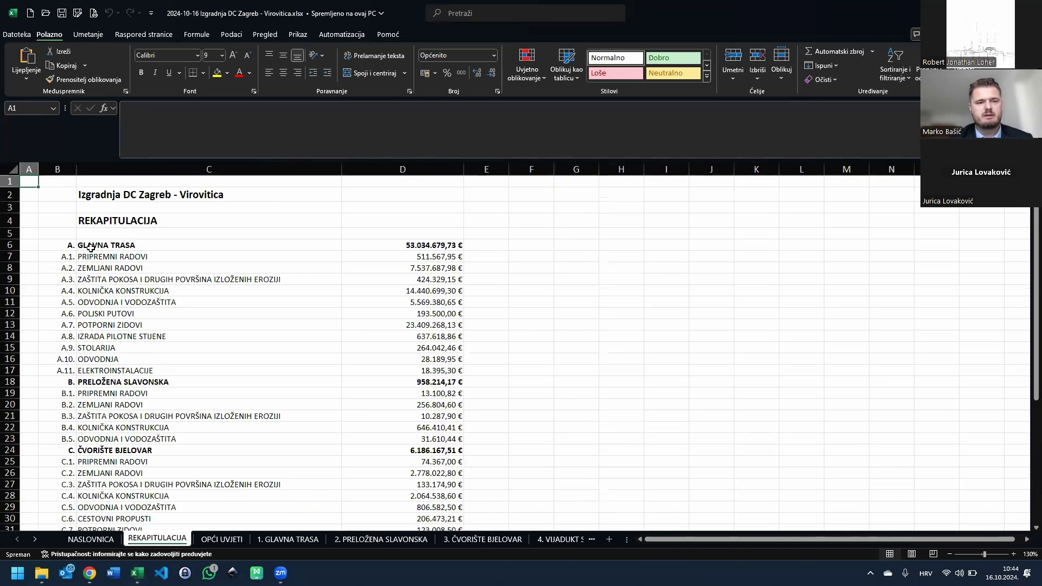
{"action": "double_click", "coordinate": [441, 291]}
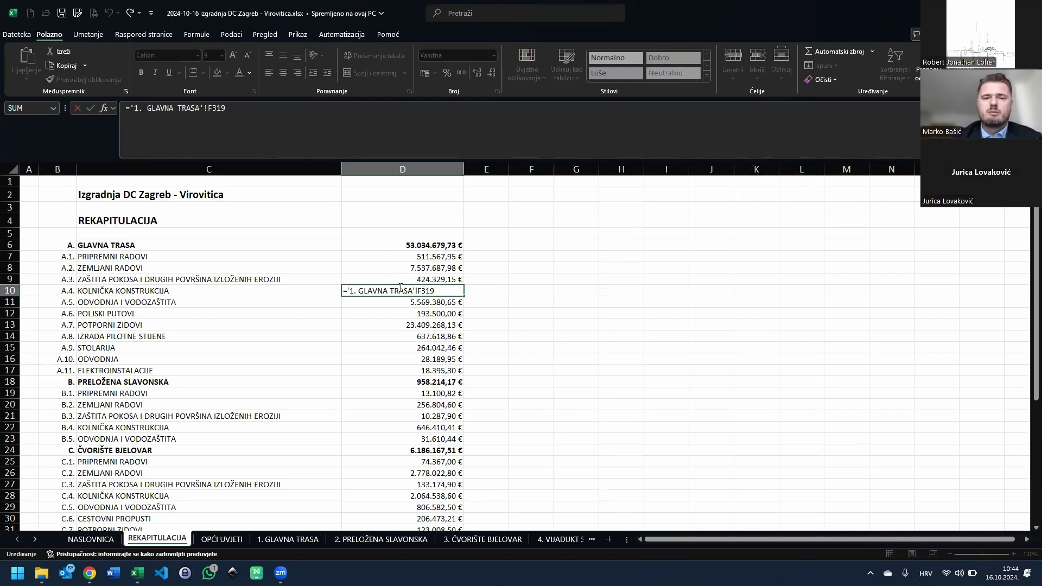
{"action": "key", "text": "Escape"}
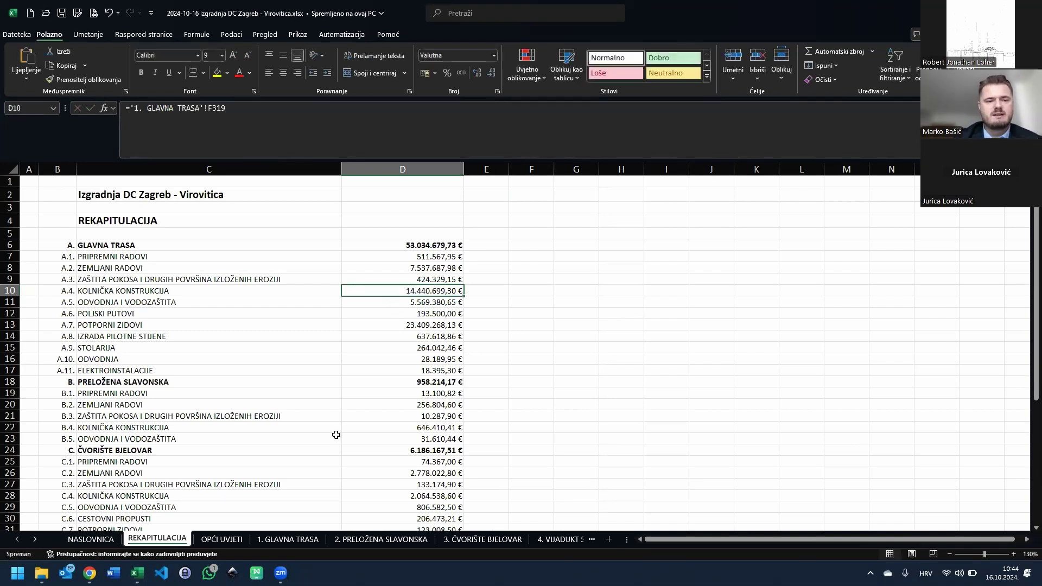
Read through the general conditions on the OPĆI UVJETI sheet at a larger zoom, checking how the long text is split across cells
{"action": "left_click", "coordinate": [224, 540]}
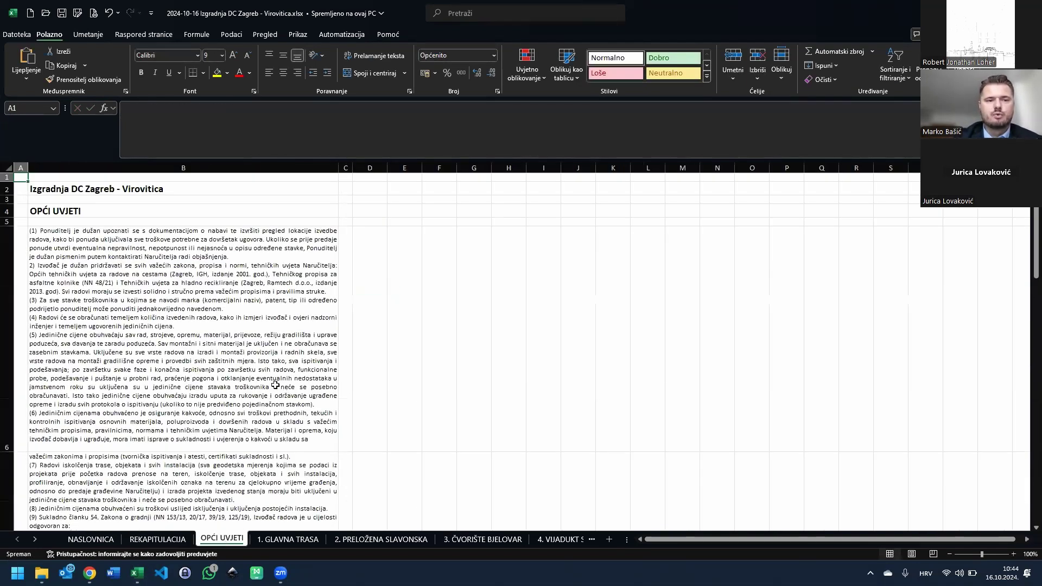
{"action": "left_click", "coordinate": [275, 384]}
{"action": "scroll", "coordinate": [168, 310], "scroll_direction": "up", "scroll_amount": 2}
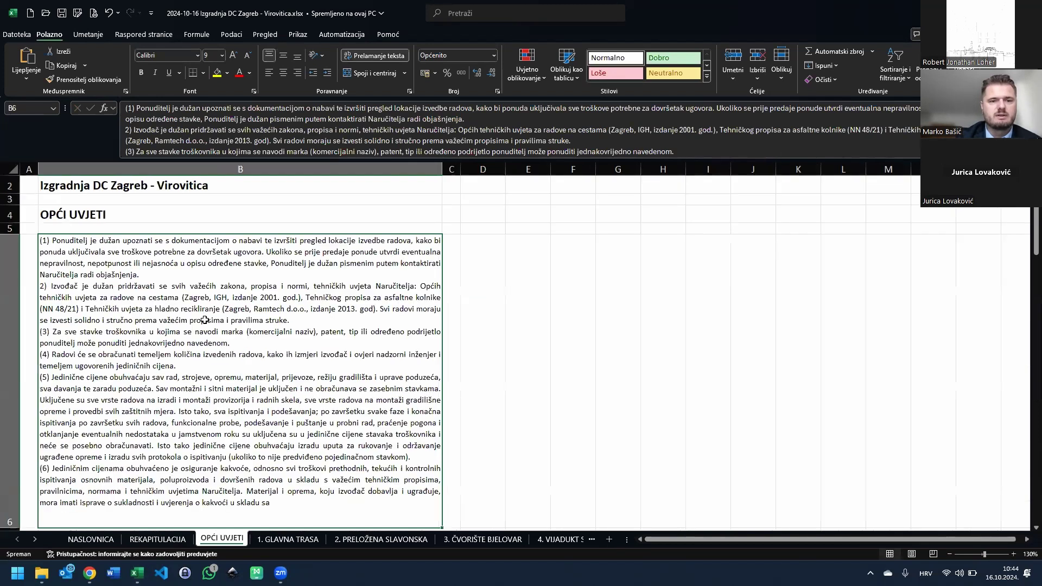
{"action": "scroll", "coordinate": [206, 320], "scroll_direction": "up", "scroll_amount": 1}
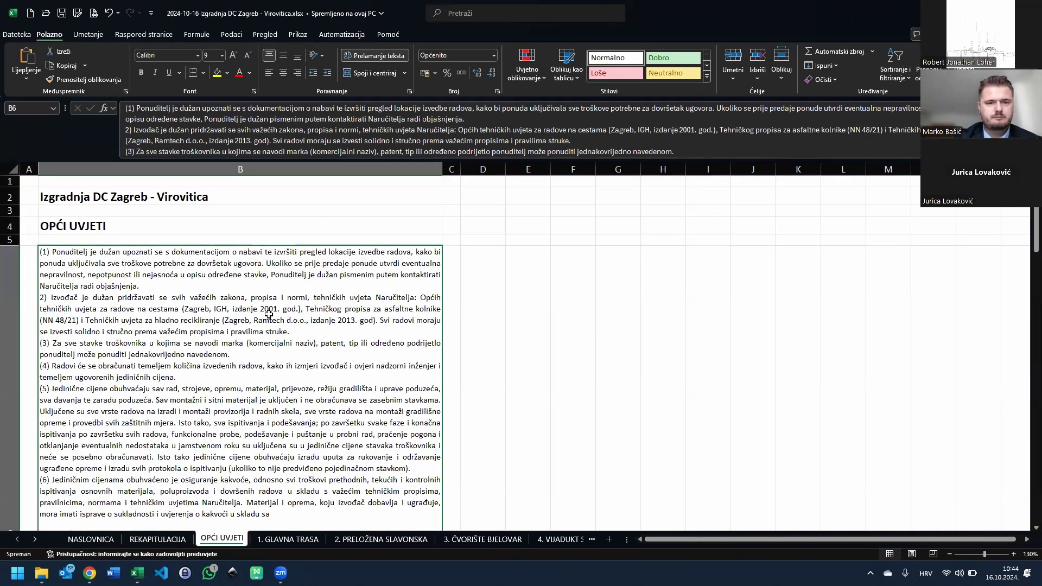
{"action": "scroll", "coordinate": [412, 338], "scroll_direction": "down", "scroll_amount": 4}
{"action": "scroll", "coordinate": [380, 331], "scroll_direction": "down", "scroll_amount": 4}
{"action": "scroll", "coordinate": [354, 339], "scroll_direction": "down", "scroll_amount": 5}
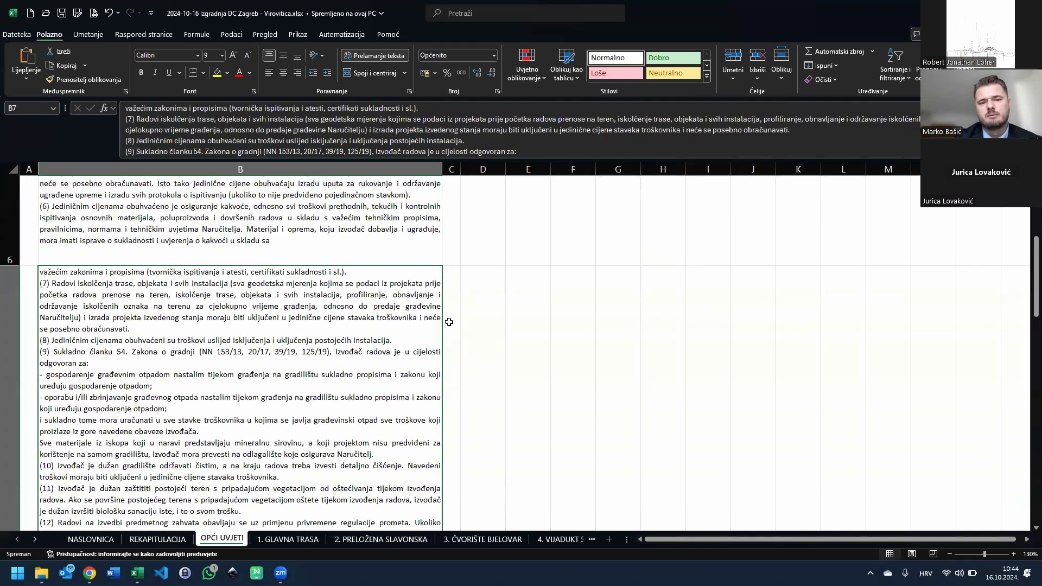
{"action": "left_click", "coordinate": [366, 309]}
{"action": "scroll", "coordinate": [367, 308], "scroll_direction": "down", "scroll_amount": 3}
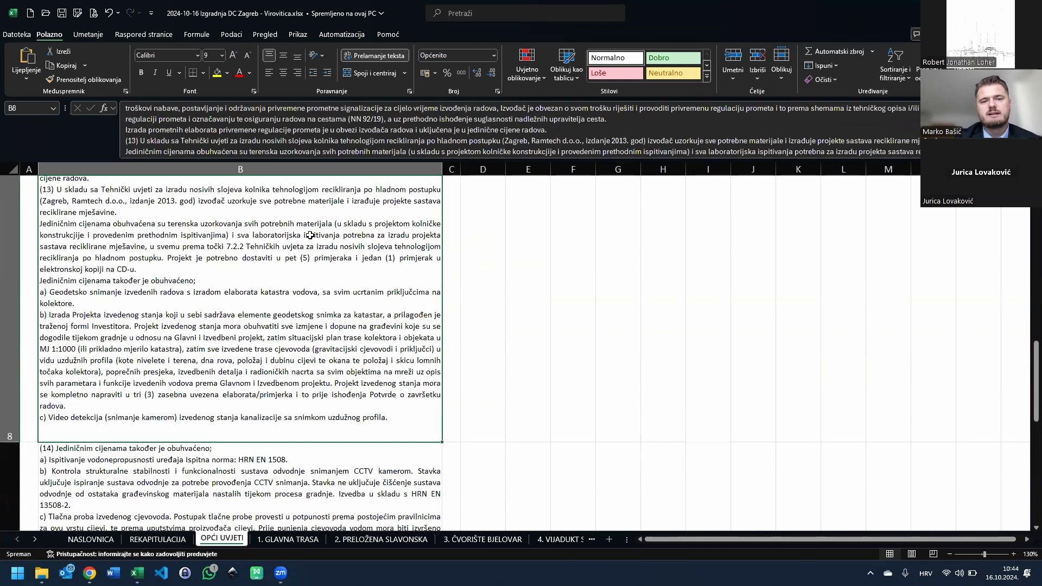
{"action": "scroll", "coordinate": [347, 271], "scroll_direction": "down", "scroll_amount": 4}
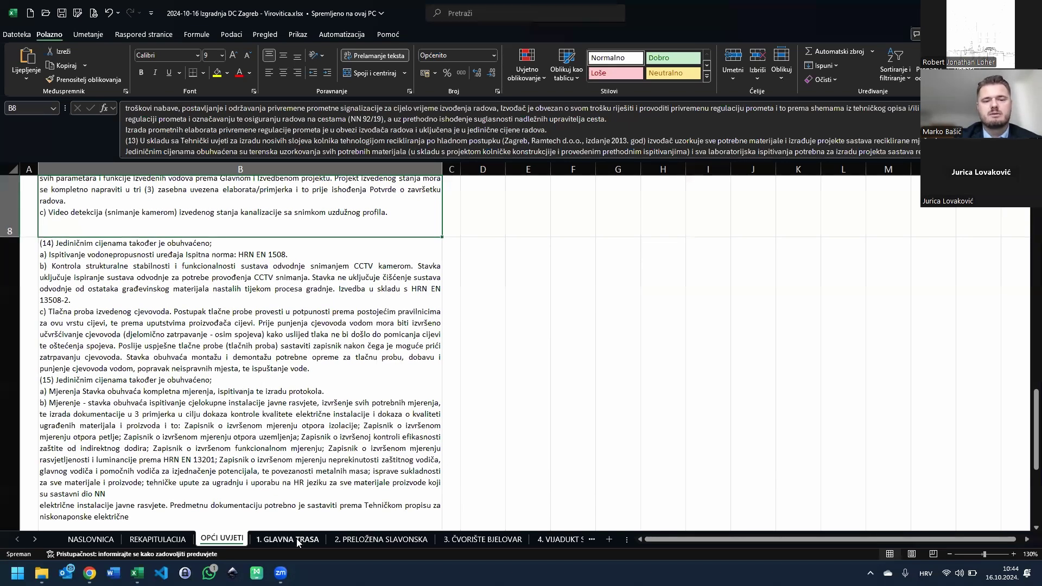
Examine the 1. GLAVNA TRASA sheet down to item A.1.1. and inspect the formula of its total price in F23
{"action": "left_click", "coordinate": [298, 540]}
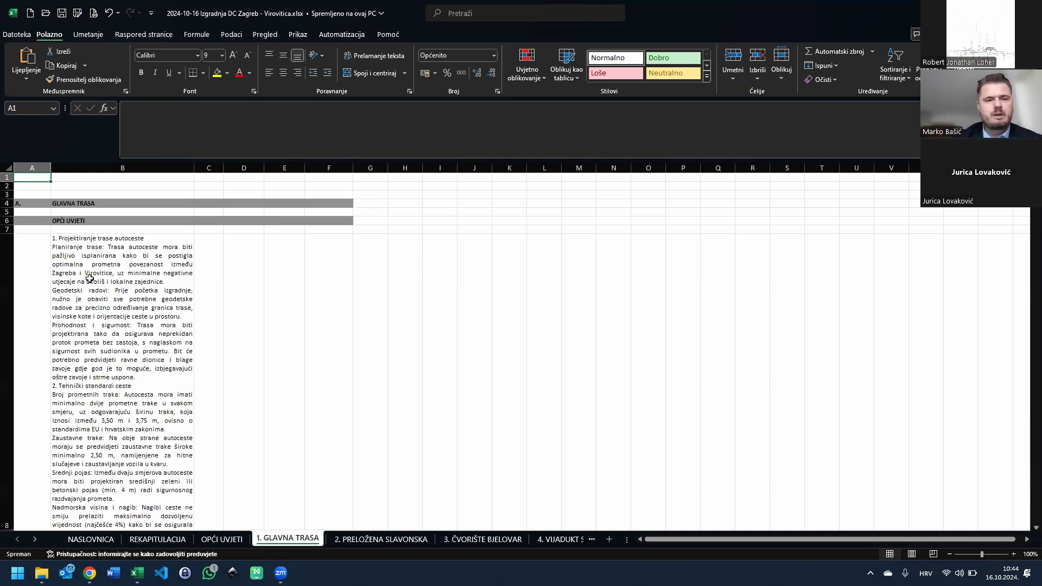
{"action": "scroll", "coordinate": [89, 278], "scroll_direction": "down", "scroll_amount": 10}
{"action": "scroll", "coordinate": [145, 267], "scroll_direction": "down", "scroll_amount": 10}
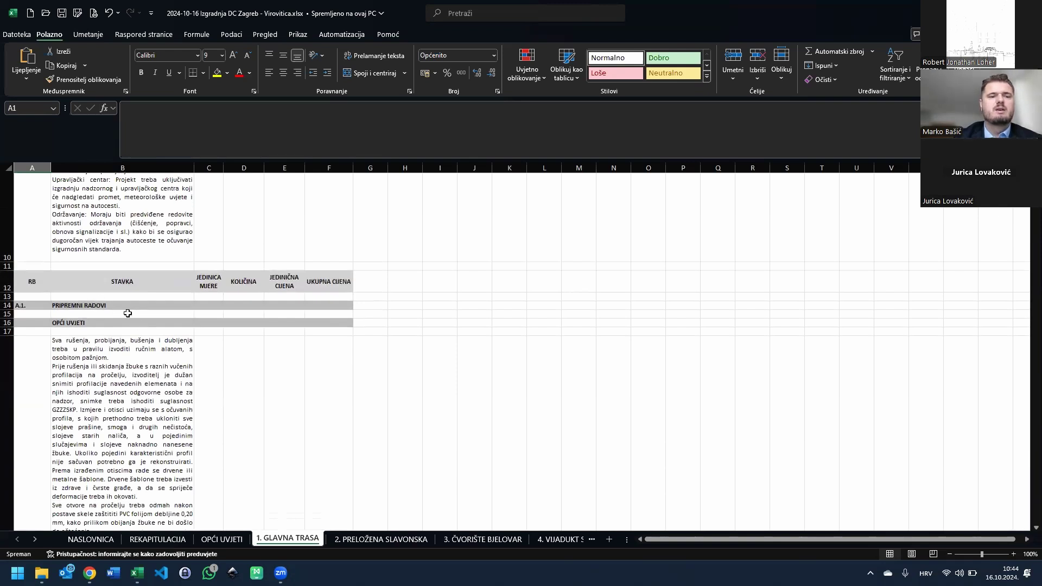
{"action": "scroll", "coordinate": [157, 323], "scroll_direction": "down", "scroll_amount": 10}
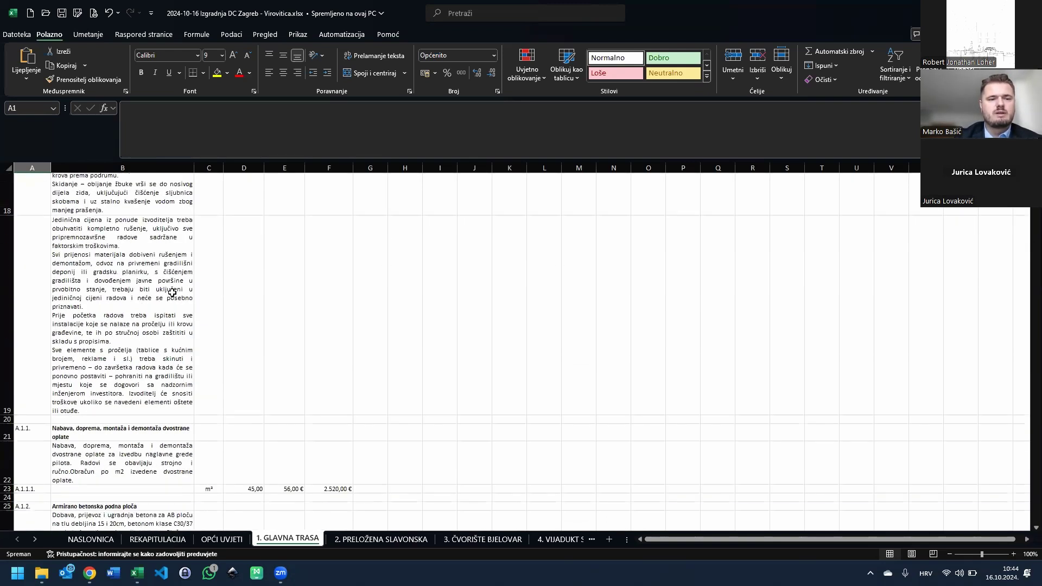
{"action": "scroll", "coordinate": [172, 293], "scroll_direction": "down", "scroll_amount": 3}
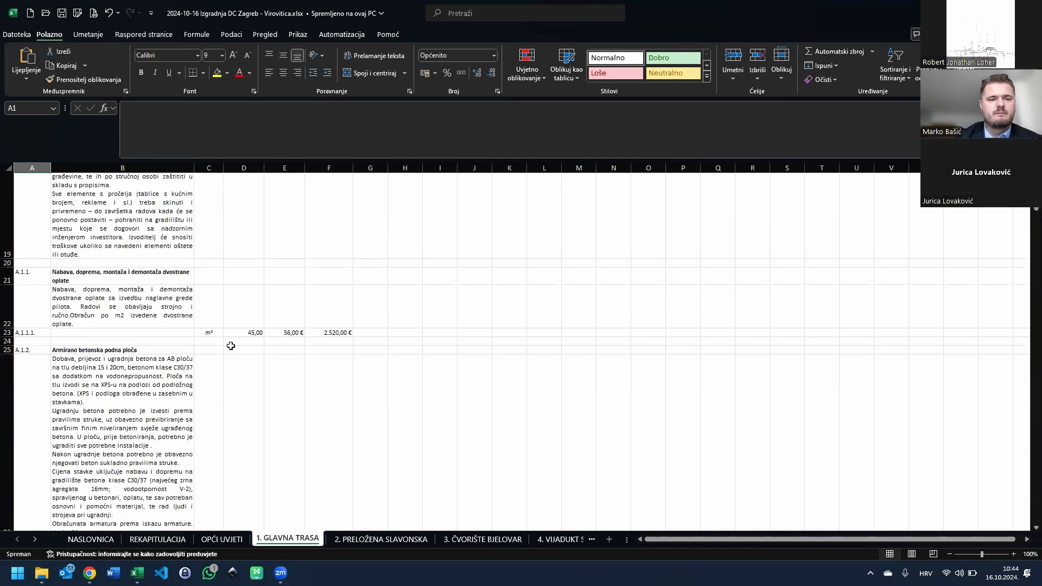
{"action": "double_click", "coordinate": [339, 332]}
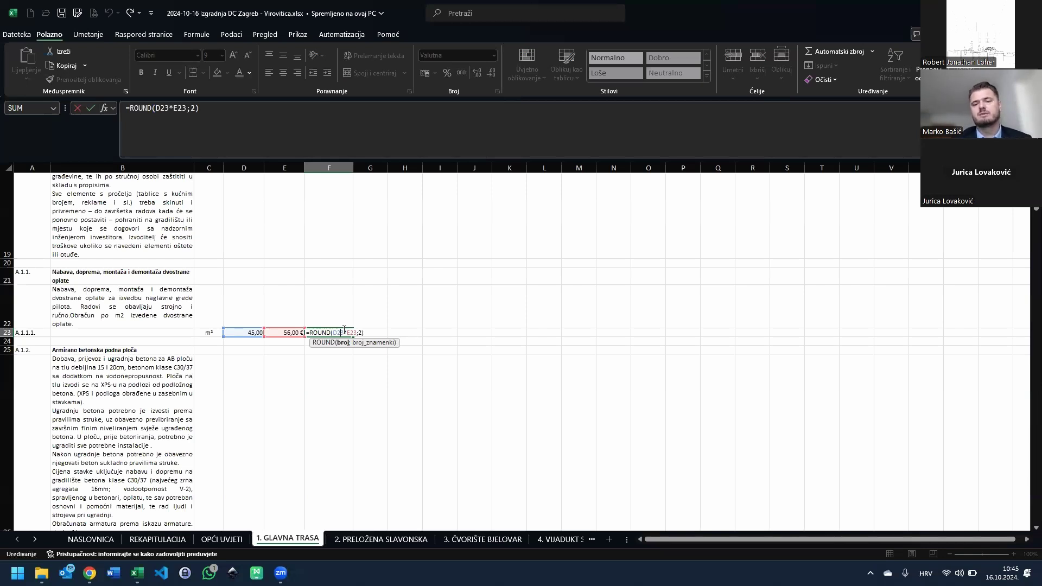
{"action": "left_click", "coordinate": [325, 390]}
Inspect the UKUPNO sum formula of item A.1.2. Armirano betonska podna ploča in F33, leaving it unedited
{"action": "scroll", "coordinate": [338, 308], "scroll_direction": "down", "scroll_amount": 3}
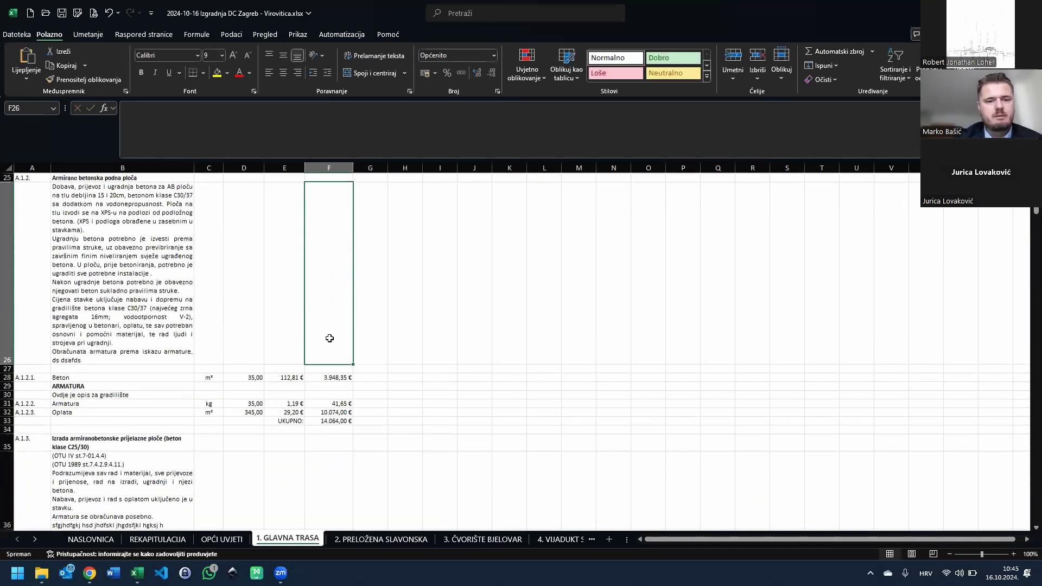
{"action": "double_click", "coordinate": [342, 411]}
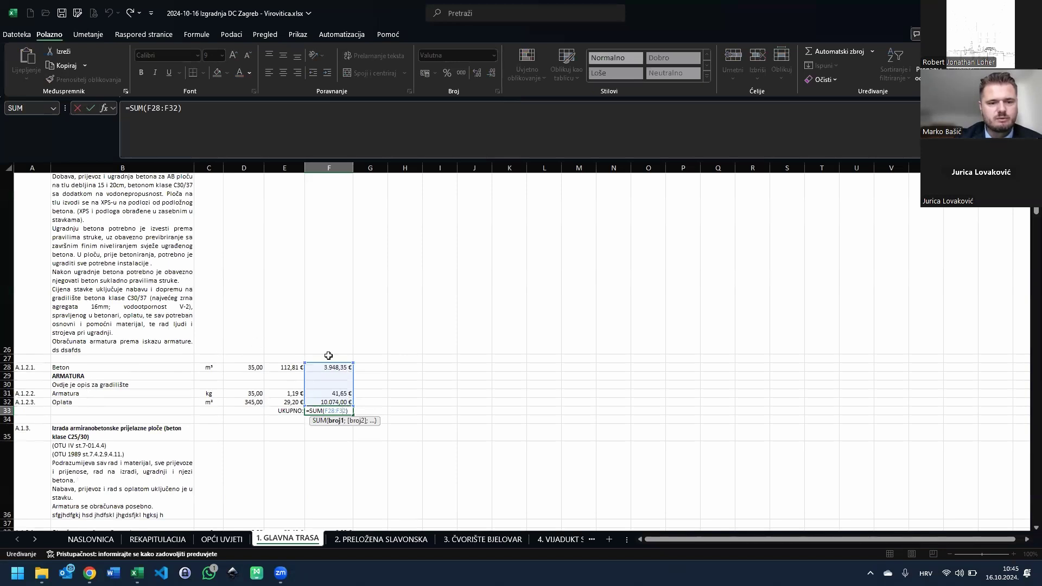
{"action": "scroll", "coordinate": [328, 325], "scroll_direction": "down", "scroll_amount": 3}
{"action": "key", "text": "Escape"}
Examine the exported images and their placement within items A.1.7. and A.1.8. on the 1. GLAVNA TRASA sheet
{"action": "scroll", "coordinate": [365, 385], "scroll_direction": "down", "scroll_amount": 6}
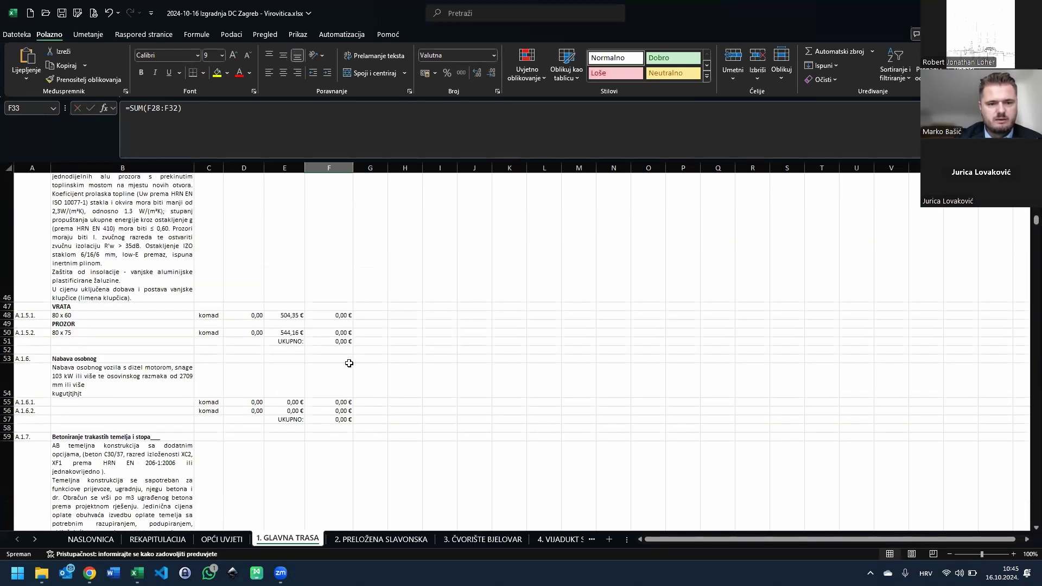
{"action": "scroll", "coordinate": [345, 363], "scroll_direction": "down", "scroll_amount": 5}
{"action": "scroll", "coordinate": [334, 353], "scroll_direction": "up", "scroll_amount": 1}
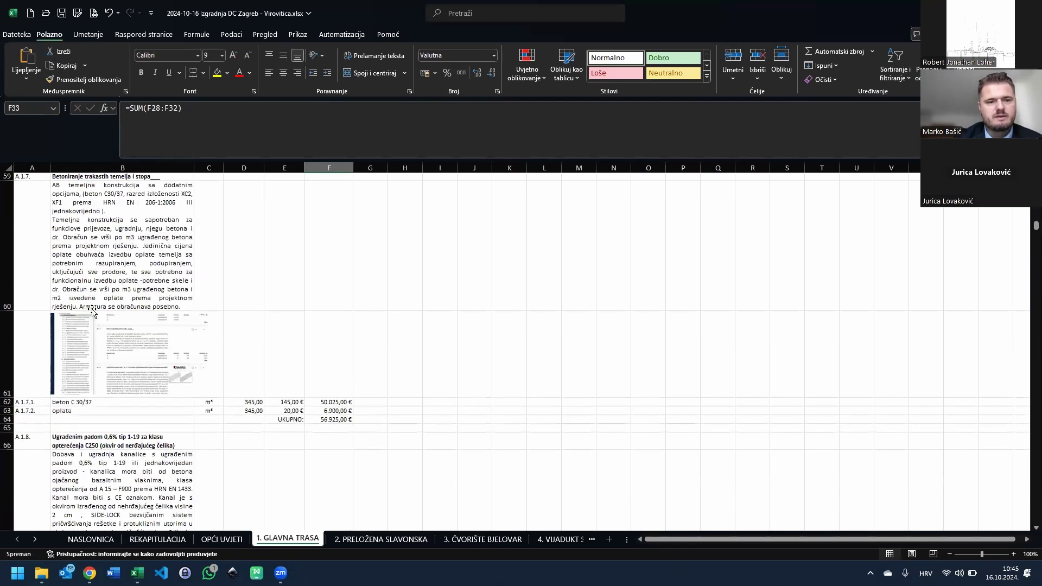
{"action": "scroll", "coordinate": [133, 323], "scroll_direction": "up", "scroll_amount": 1}
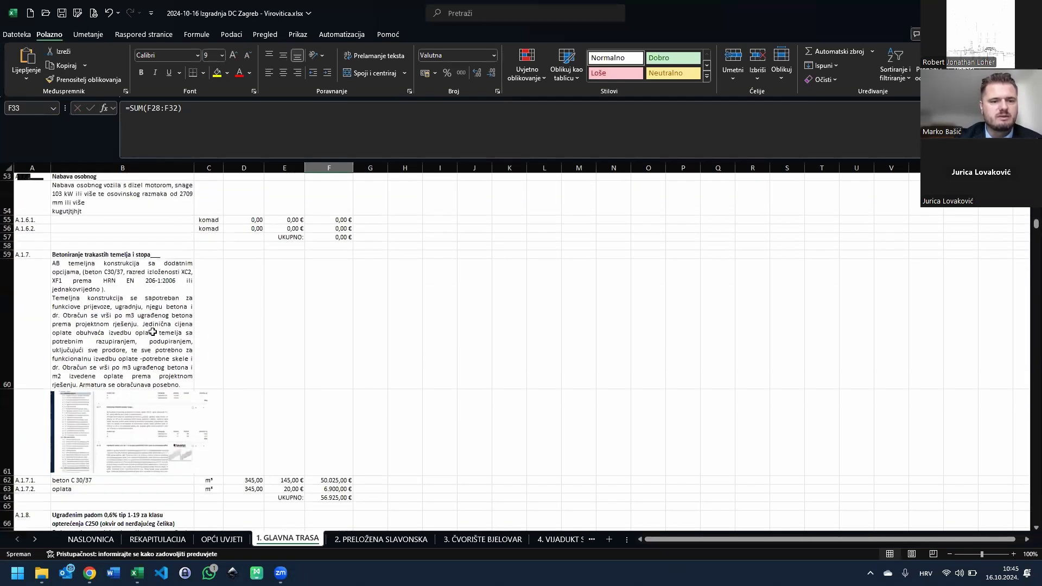
{"action": "left_click", "coordinate": [127, 402]}
{"action": "scroll", "coordinate": [126, 402], "scroll_direction": "down", "scroll_amount": 2}
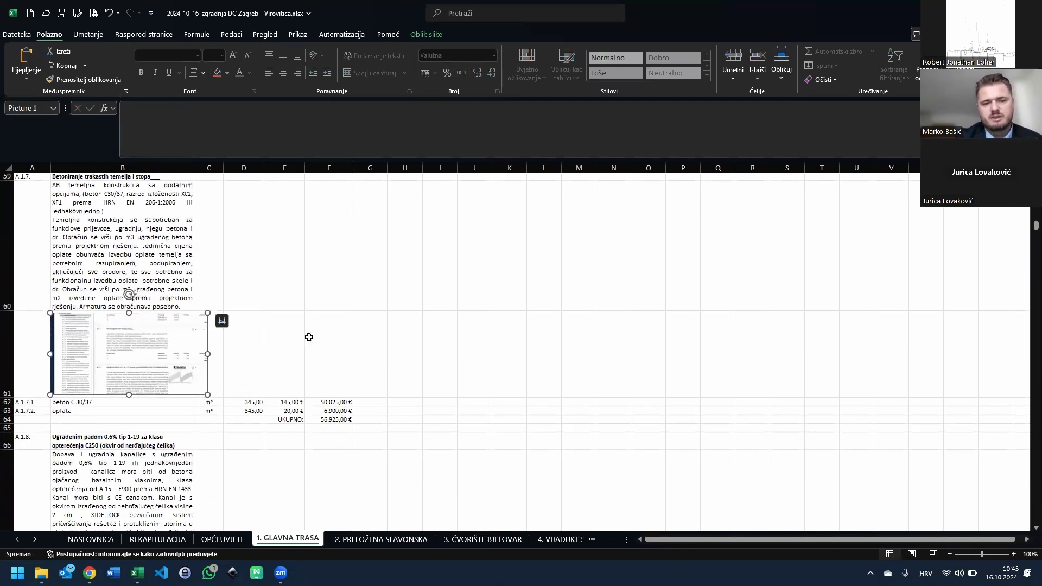
{"action": "scroll", "coordinate": [312, 335], "scroll_direction": "down", "scroll_amount": 7}
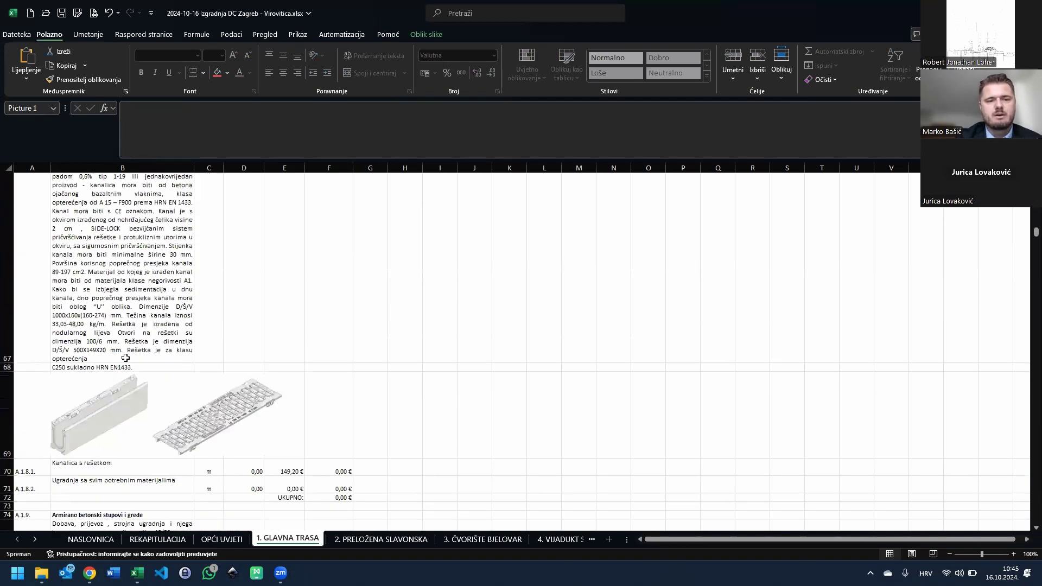
{"action": "scroll", "coordinate": [209, 372], "scroll_direction": "up", "scroll_amount": 3}
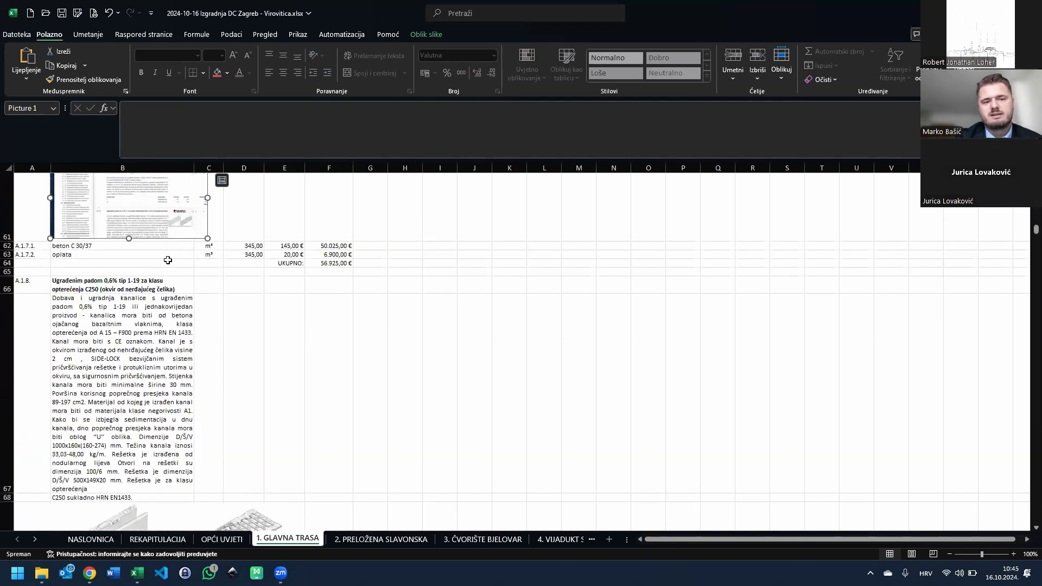
{"action": "scroll", "coordinate": [179, 255], "scroll_direction": "down", "scroll_amount": 4}
{"action": "scroll", "coordinate": [182, 250], "scroll_direction": "down", "scroll_amount": 4}
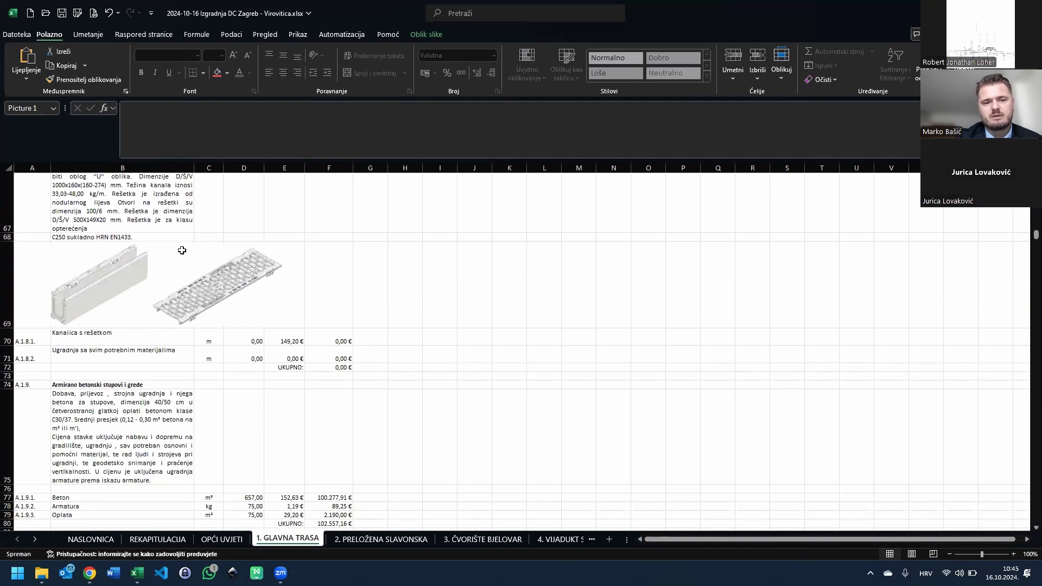
Inspect the SUM formula of the PRIPREMNI RADOVI UKUPNO total in F136 and trace its referenced item totals, leaving it unedited
{"action": "scroll", "coordinate": [170, 271], "scroll_direction": "down", "scroll_amount": 10}
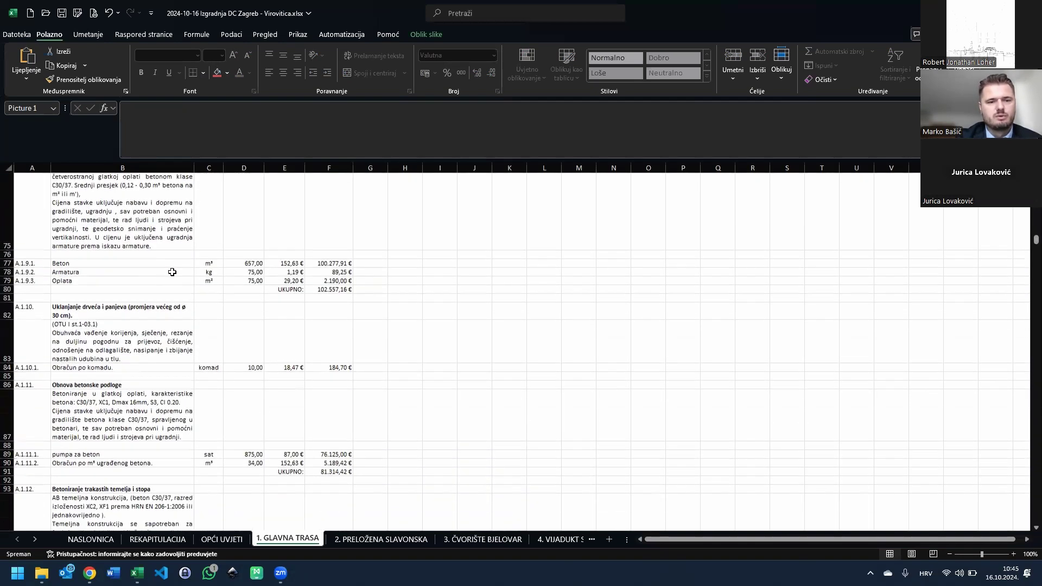
{"action": "scroll", "coordinate": [190, 282], "scroll_direction": "down", "scroll_amount": 10}
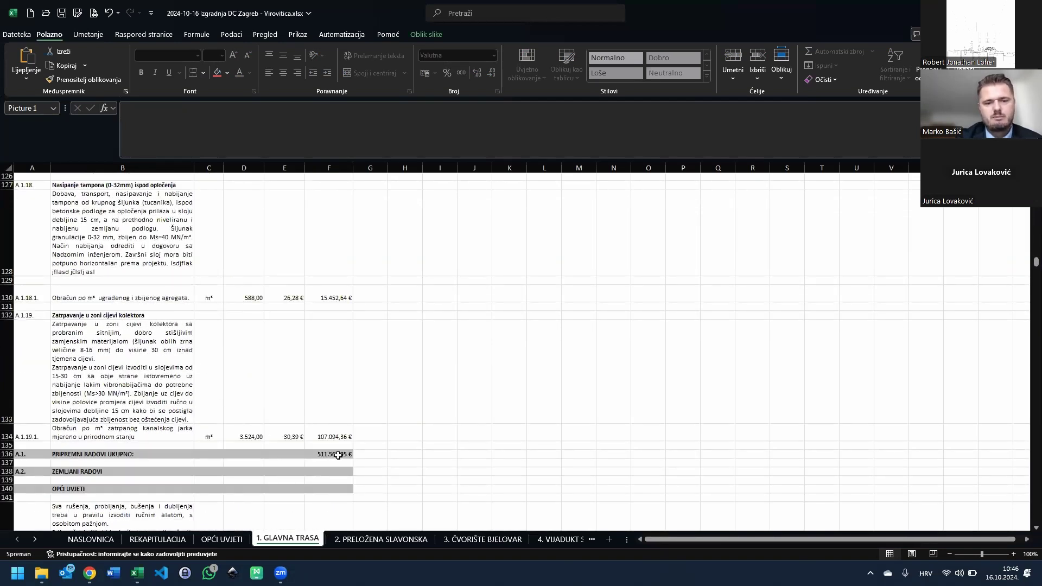
{"action": "double_click", "coordinate": [342, 454]}
{"action": "scroll", "coordinate": [353, 404], "scroll_direction": "up", "scroll_amount": 7}
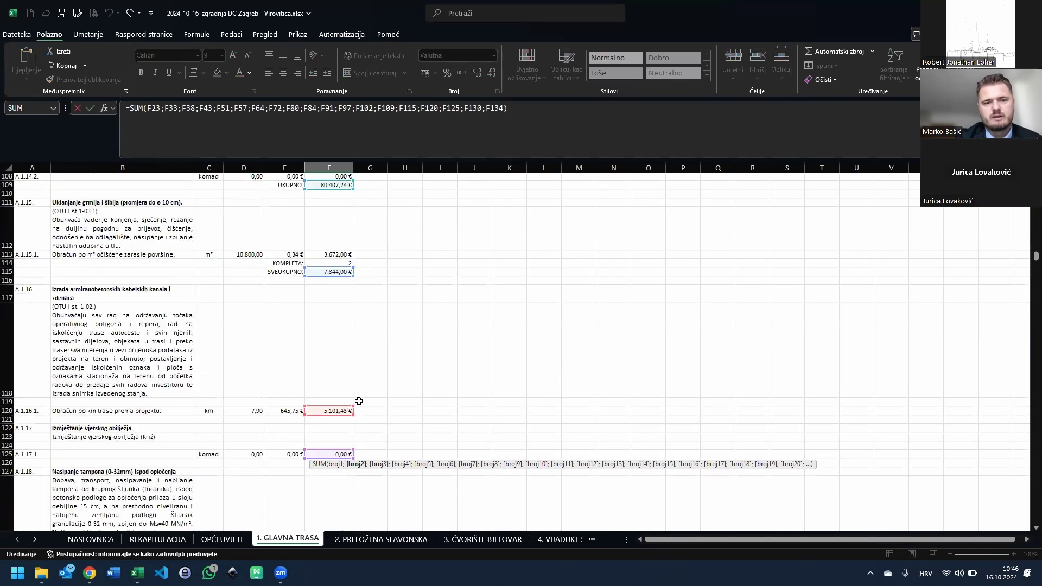
{"action": "scroll", "coordinate": [313, 352], "scroll_direction": "up", "scroll_amount": 10}
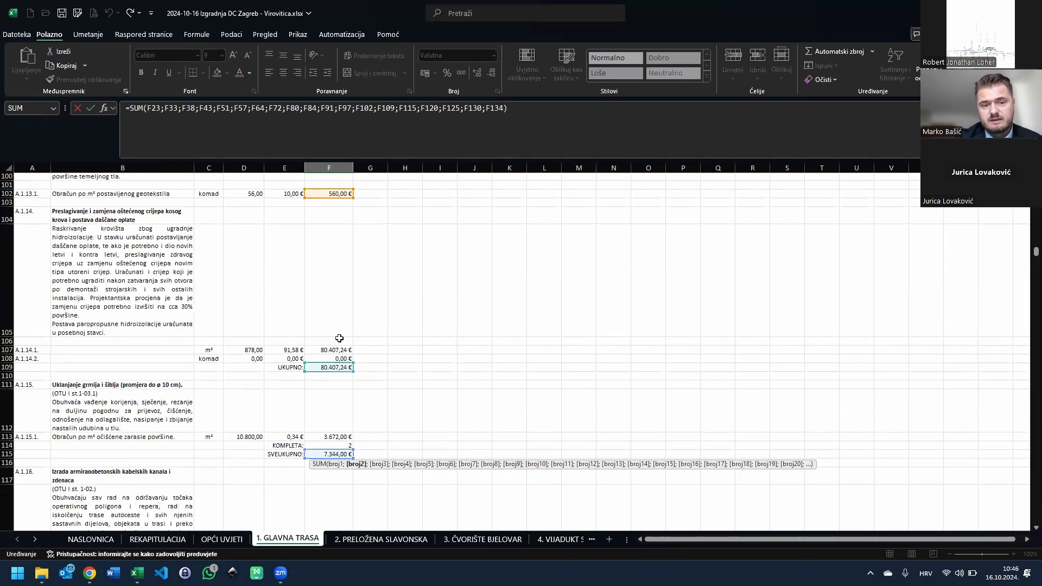
{"action": "scroll", "coordinate": [338, 360], "scroll_direction": "up", "scroll_amount": 8}
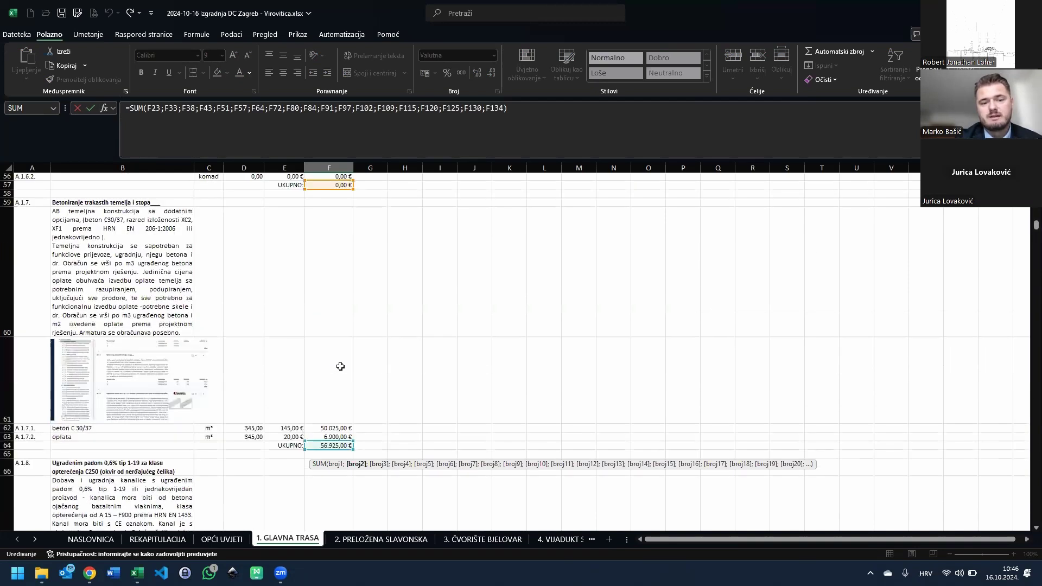
{"action": "key", "text": "Escape"}
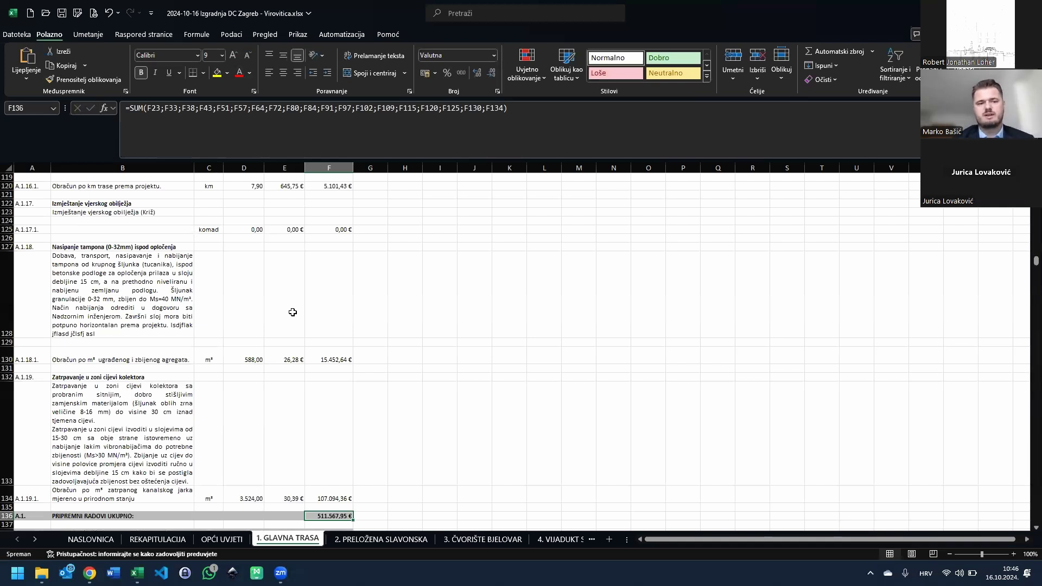
Check the print preview of the 1. GLAVNA TRASA sheet through page 9, including the exported images, and return to the sheet
{"action": "key", "text": "ctrl+p"}
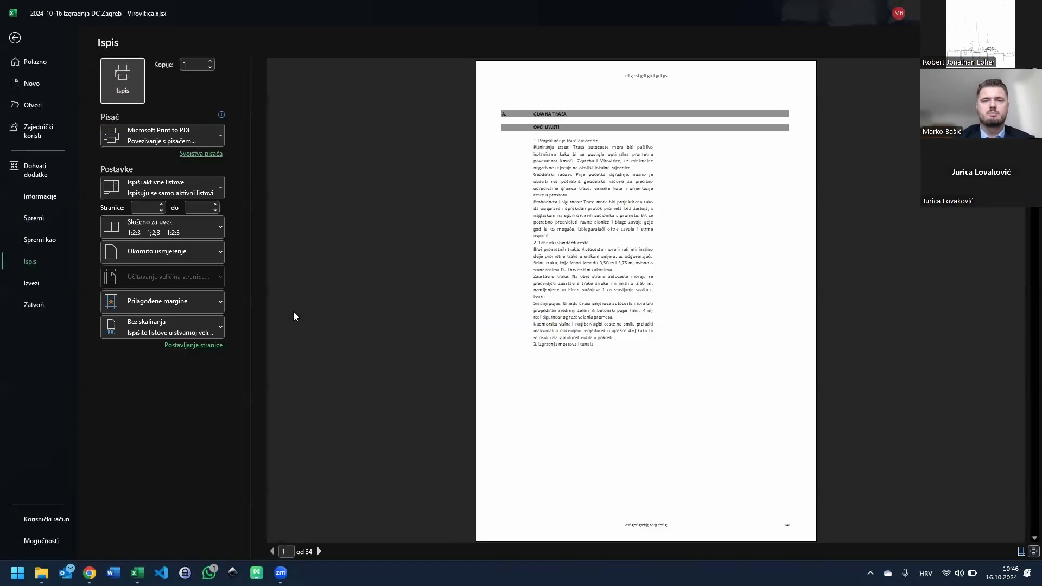
{"action": "scroll", "coordinate": [623, 247], "scroll_direction": "down", "scroll_amount": 4}
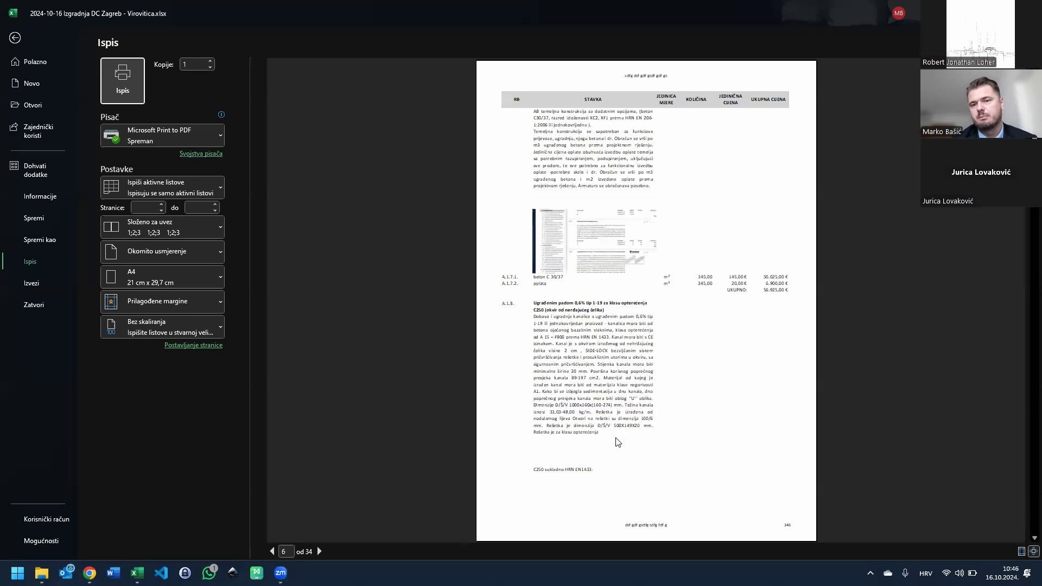
{"action": "scroll", "coordinate": [627, 417], "scroll_direction": "down", "scroll_amount": 1}
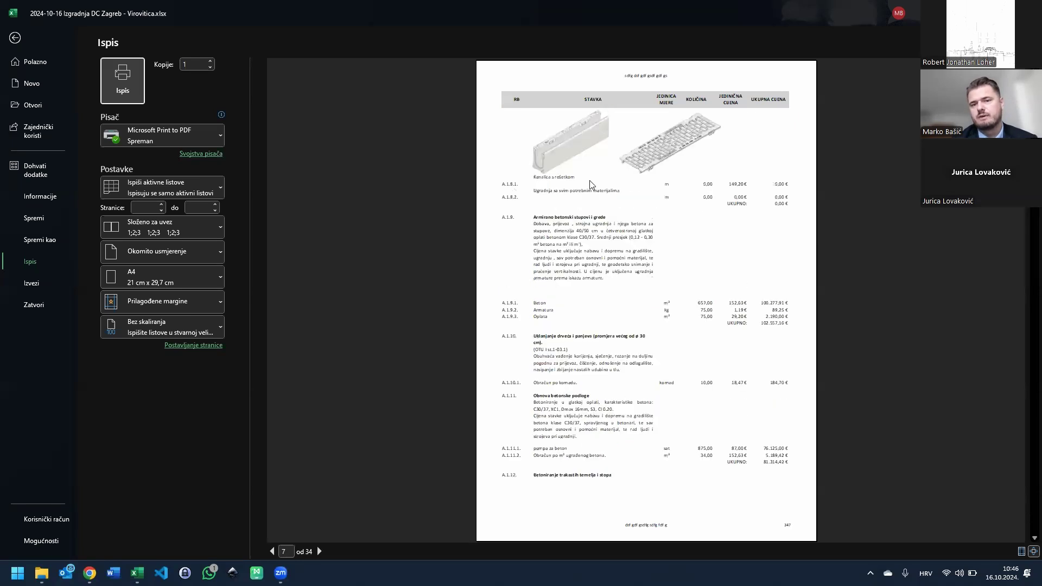
{"action": "scroll", "coordinate": [678, 290], "scroll_direction": "down", "scroll_amount": 2}
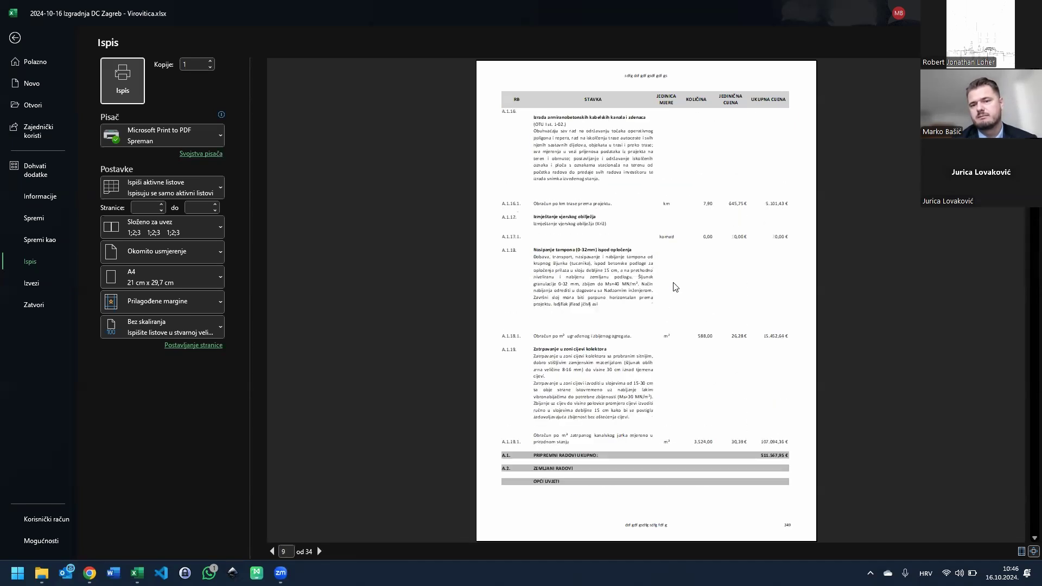
{"action": "key", "text": "Escape"}
{"action": "left_click", "coordinate": [306, 291]}
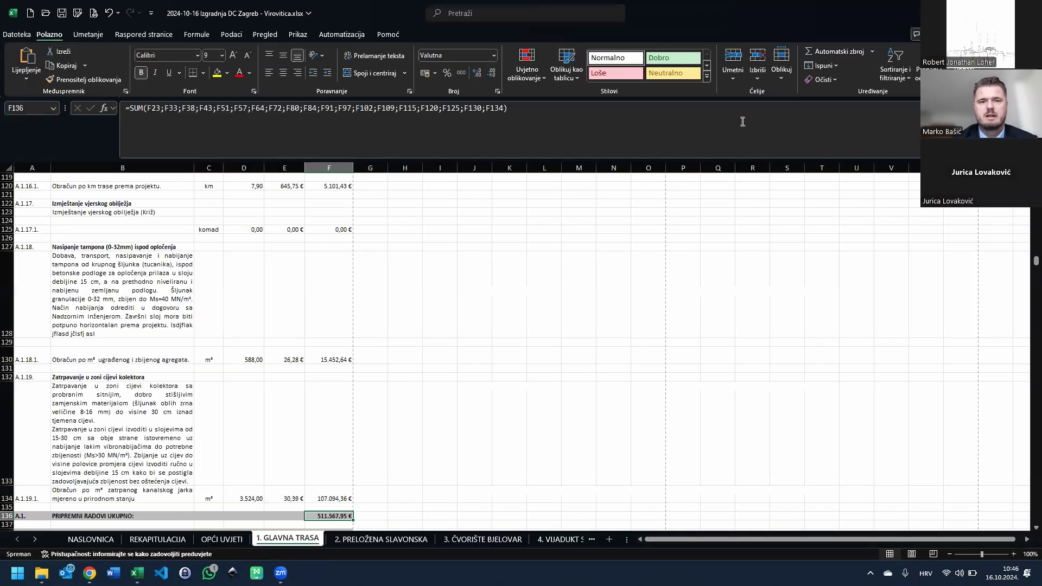
Switch to Arhigon, review the price per reference unit in the Rekapitulacija, and close the recapitulation
{"action": "left_click", "coordinate": [136, 573]}
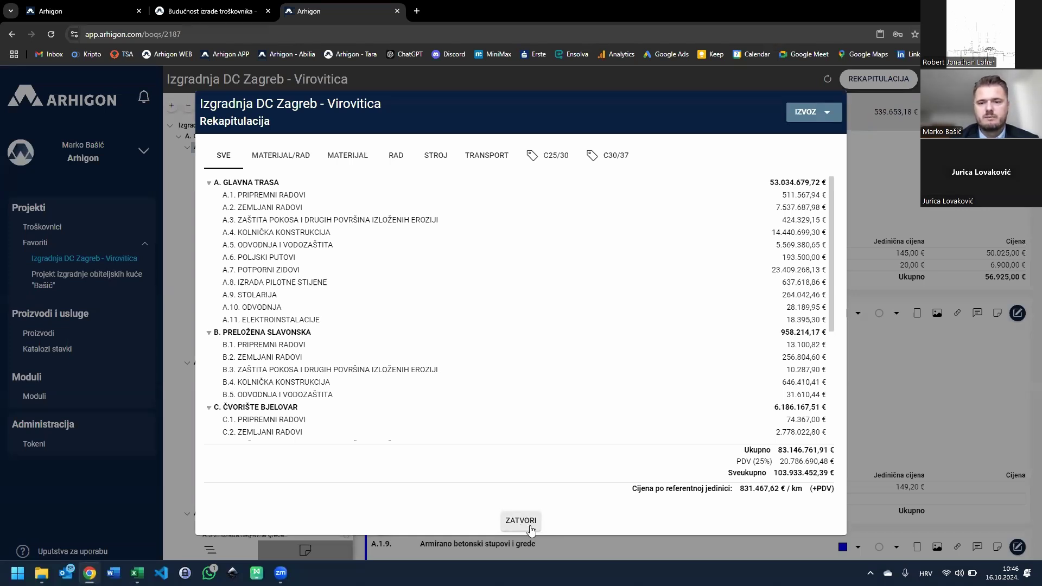
{"action": "left_click_drag", "start_coordinate": [630, 490], "coordinate": [831, 490]}
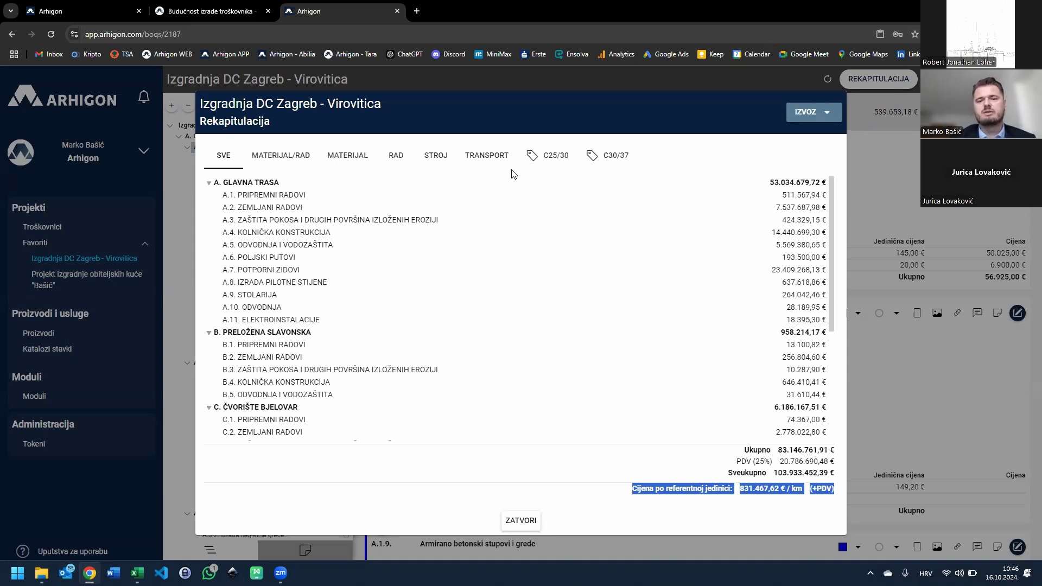
{"action": "left_click", "coordinate": [770, 481]}
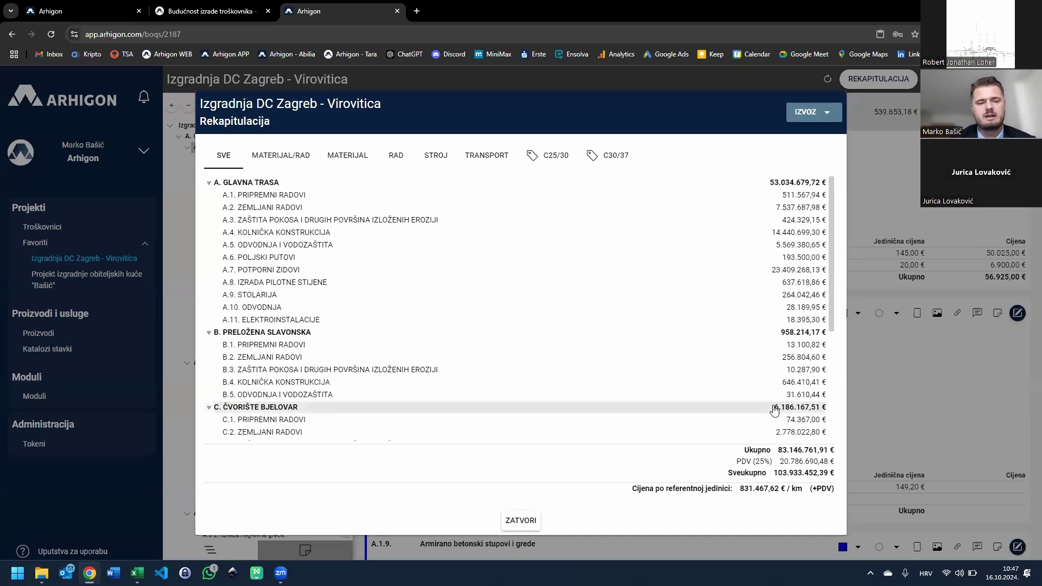
{"action": "left_click", "coordinate": [520, 520]}
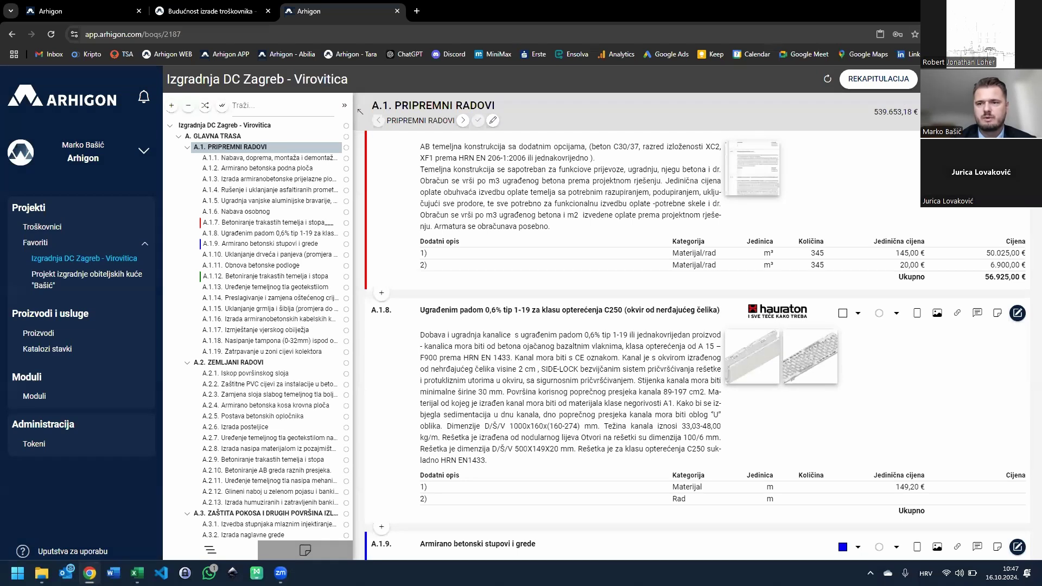
Open the general data of the bill of quantities and review its name, description and available unit systems without changing them
{"action": "left_click", "coordinate": [257, 79]}
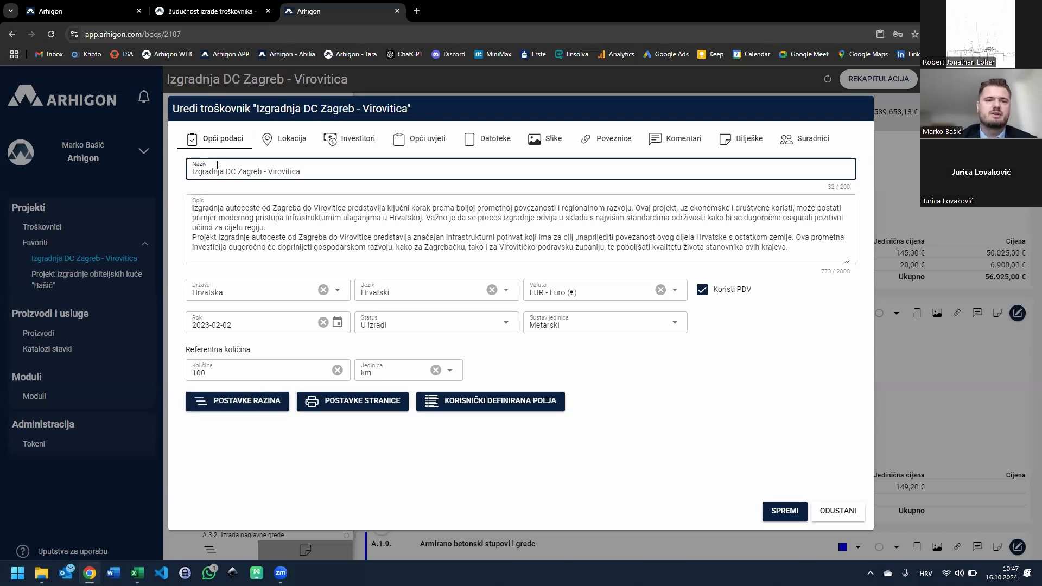
{"action": "left_click_drag", "start_coordinate": [194, 170], "coordinate": [294, 164]}
{"action": "left_click", "coordinate": [252, 211]}
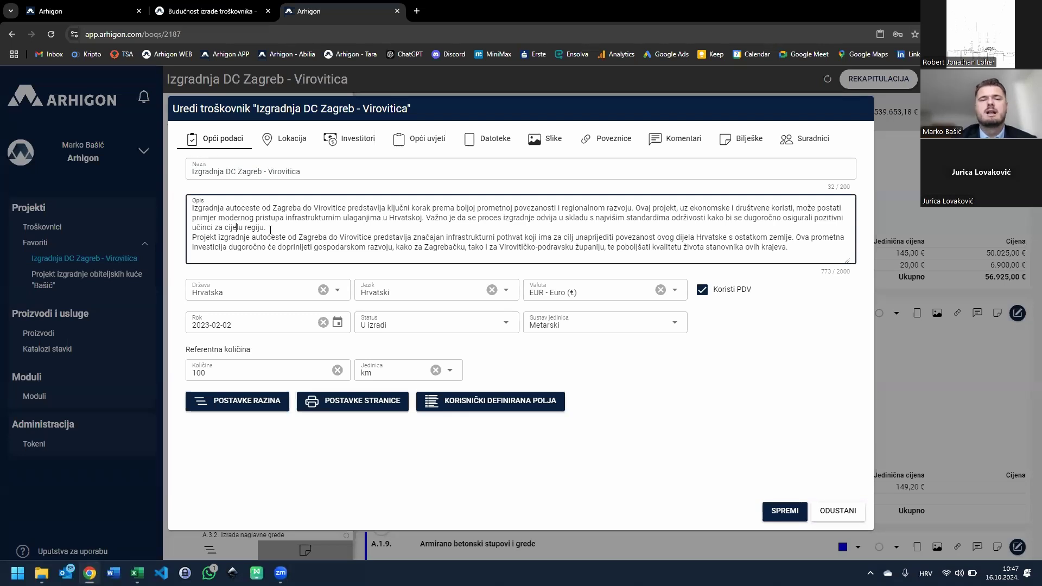
{"action": "left_click", "coordinate": [264, 208]}
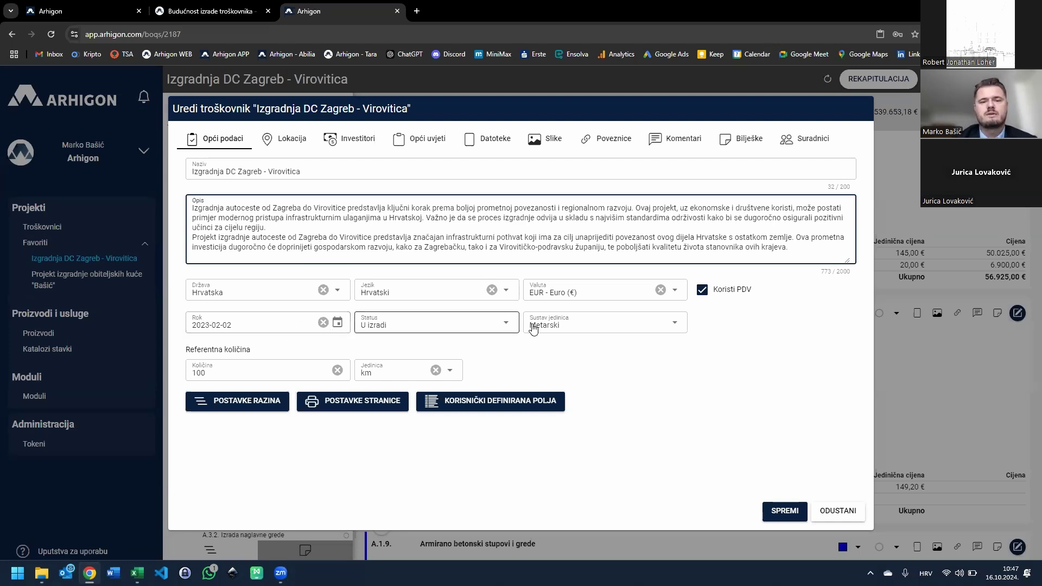
{"action": "left_click", "coordinate": [600, 326]}
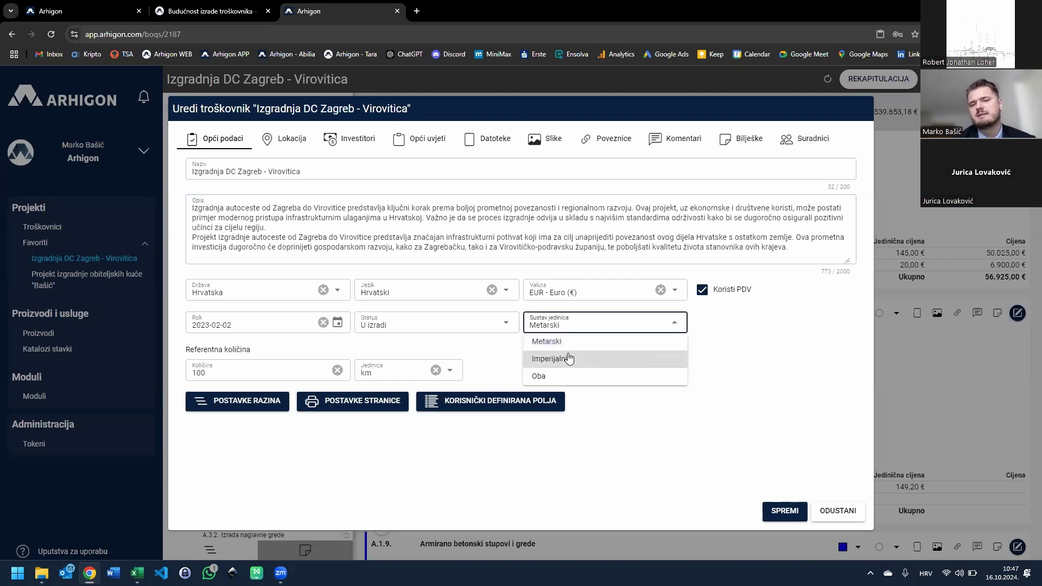
{"action": "left_click", "coordinate": [758, 338]}
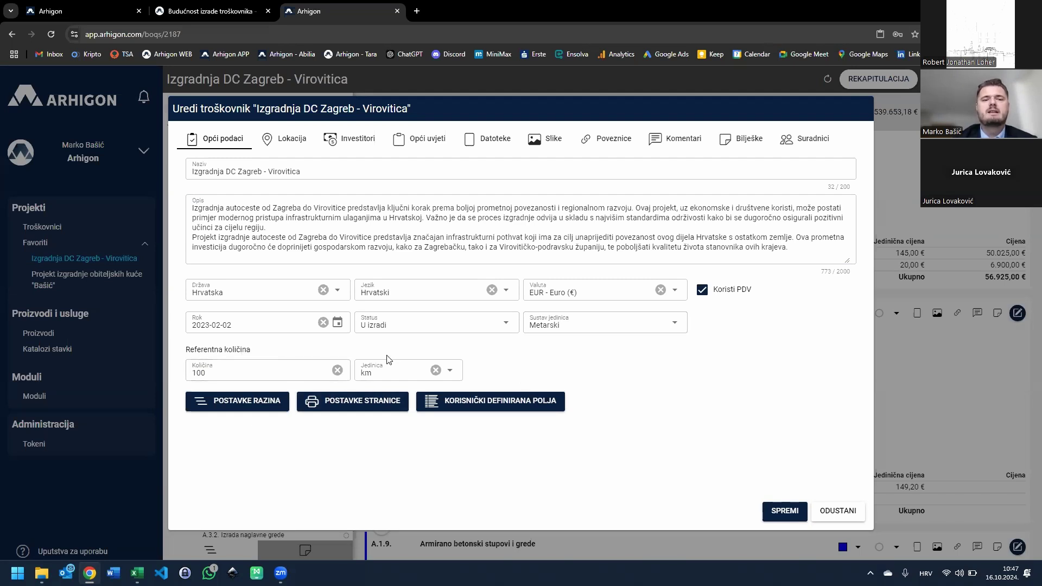
Review the reference quantity and the units available for it, keeping km selected
{"action": "left_click_drag", "start_coordinate": [185, 350], "coordinate": [276, 349]}
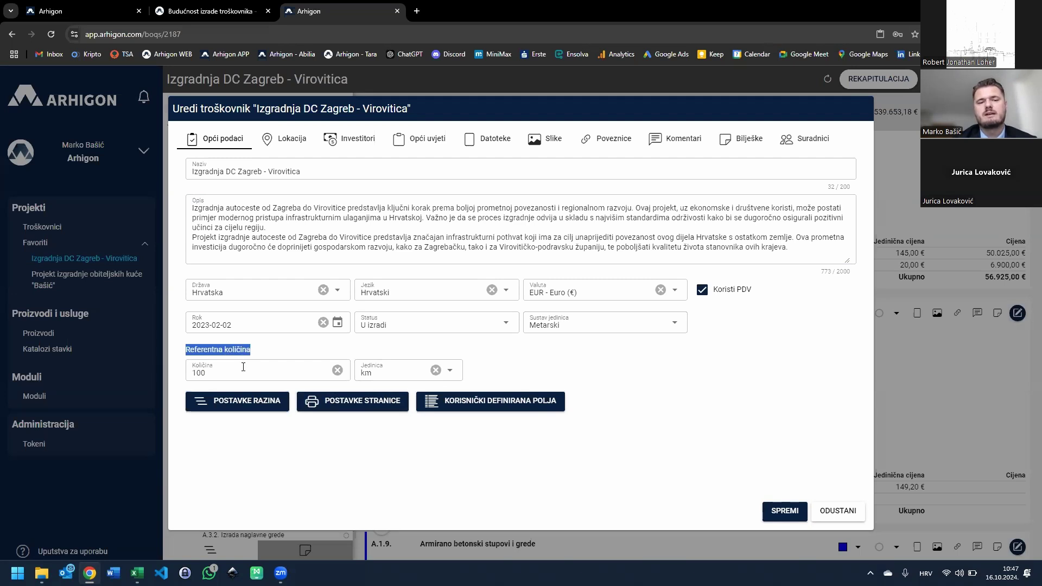
{"action": "left_click", "coordinate": [226, 368]}
{"action": "left_click", "coordinate": [377, 374]}
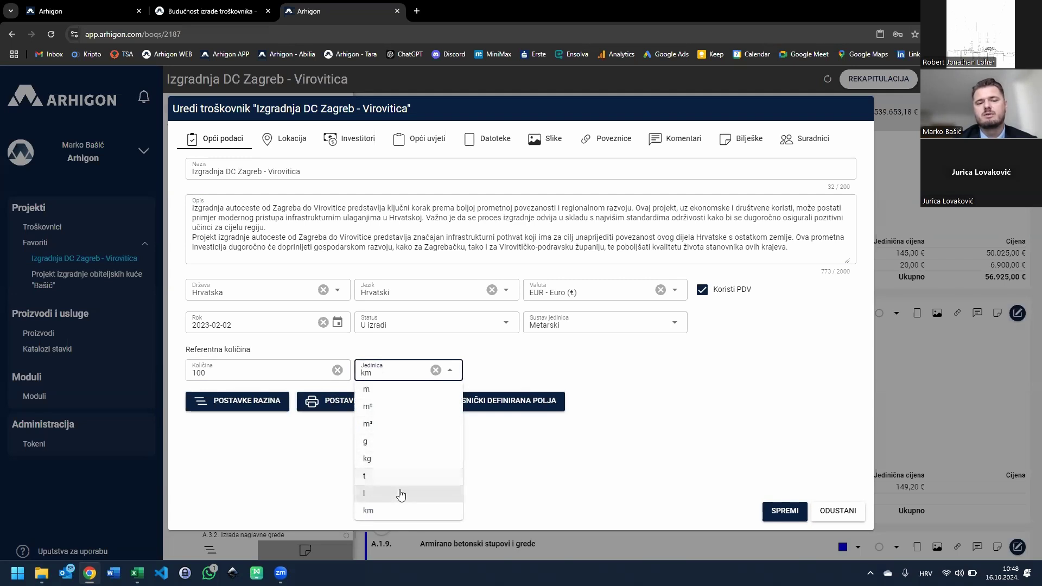
{"action": "left_click", "coordinate": [487, 371]}
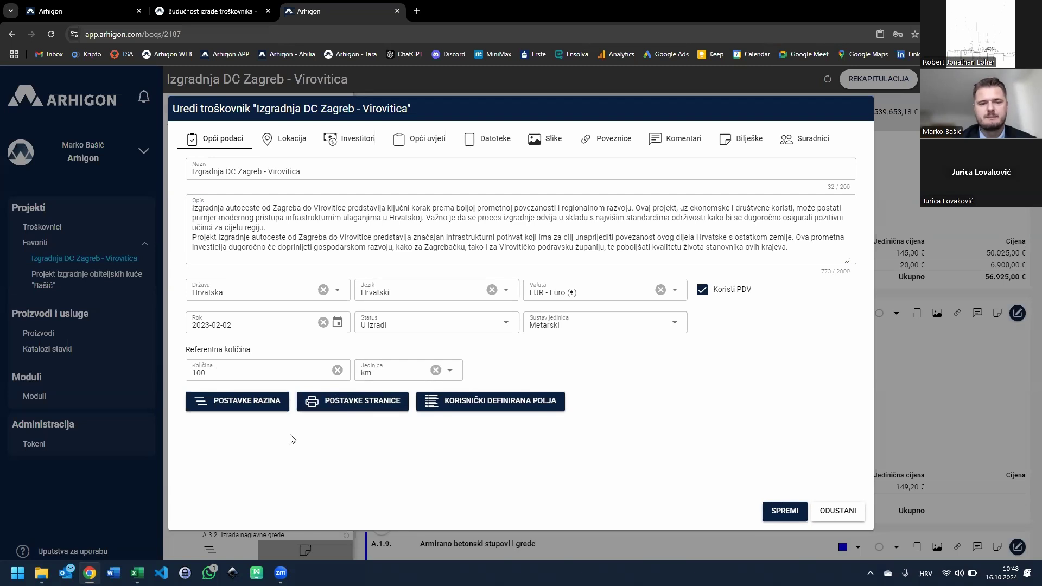
Open the level settings and view the numbering styles available for Razina 1, keeping A,B,C
{"action": "left_click", "coordinate": [232, 401]}
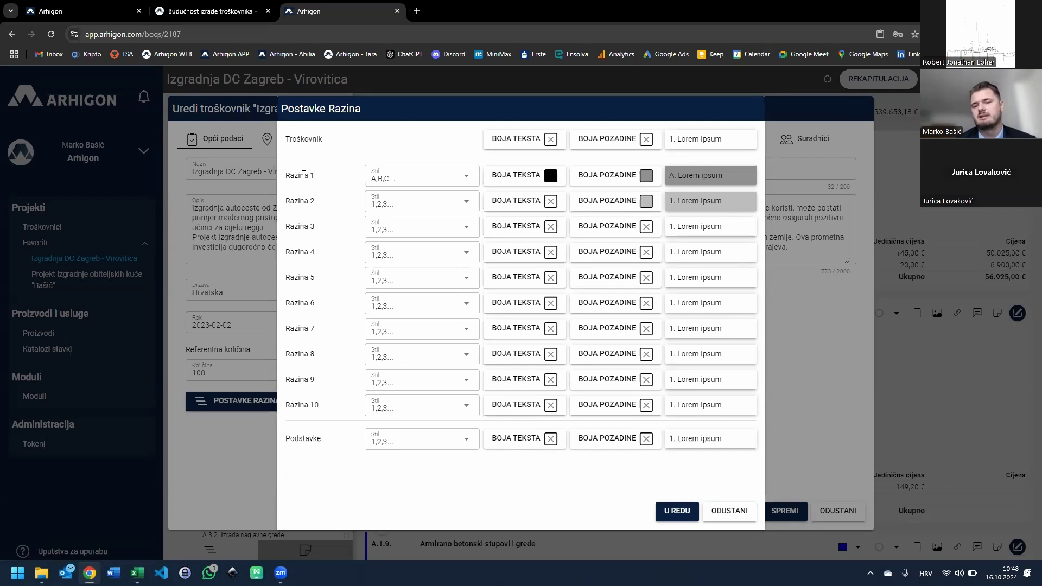
{"action": "left_click", "coordinate": [455, 181]}
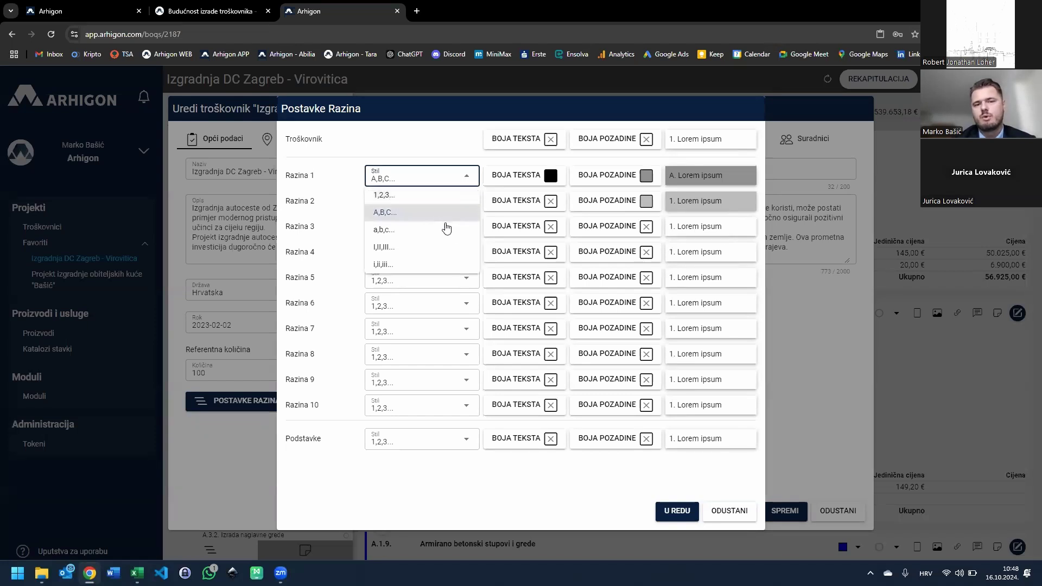
{"action": "left_click", "coordinate": [429, 142]}
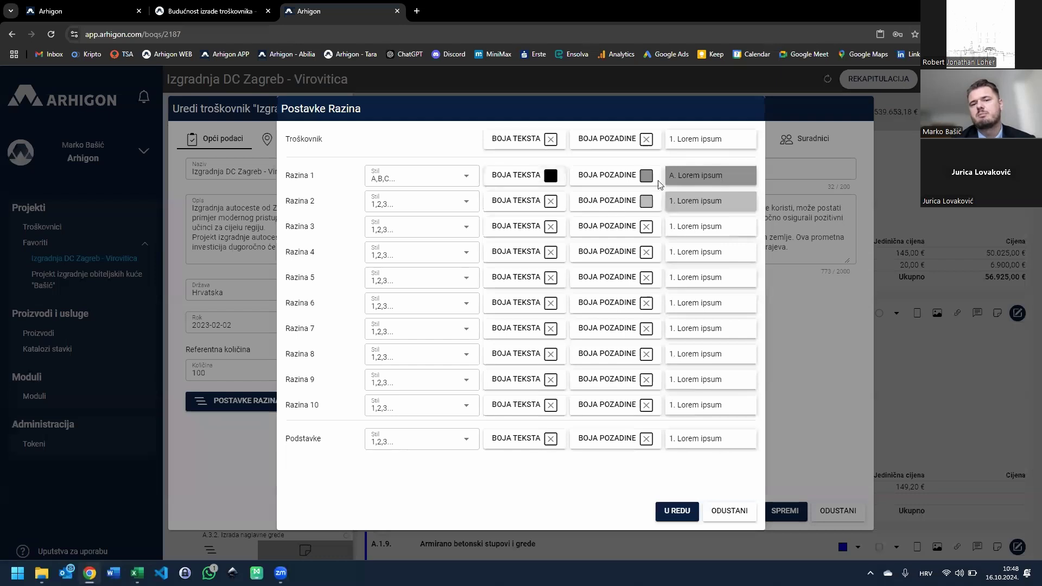
Set the Razina 1 text colour to #d43131 and its background colour to #f5f5f5
{"action": "left_click", "coordinate": [518, 177]}
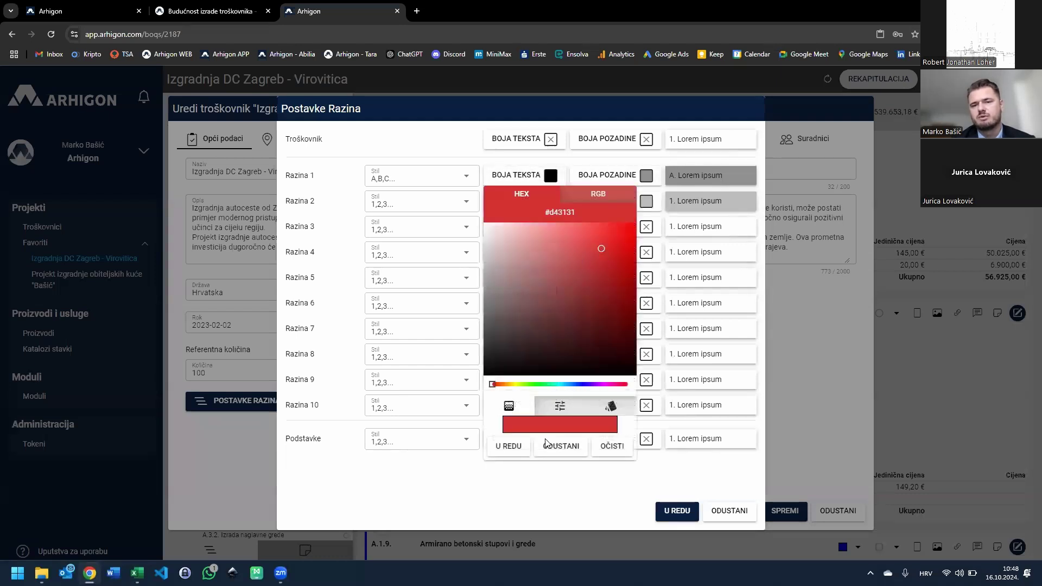
{"action": "left_click", "coordinate": [512, 445]}
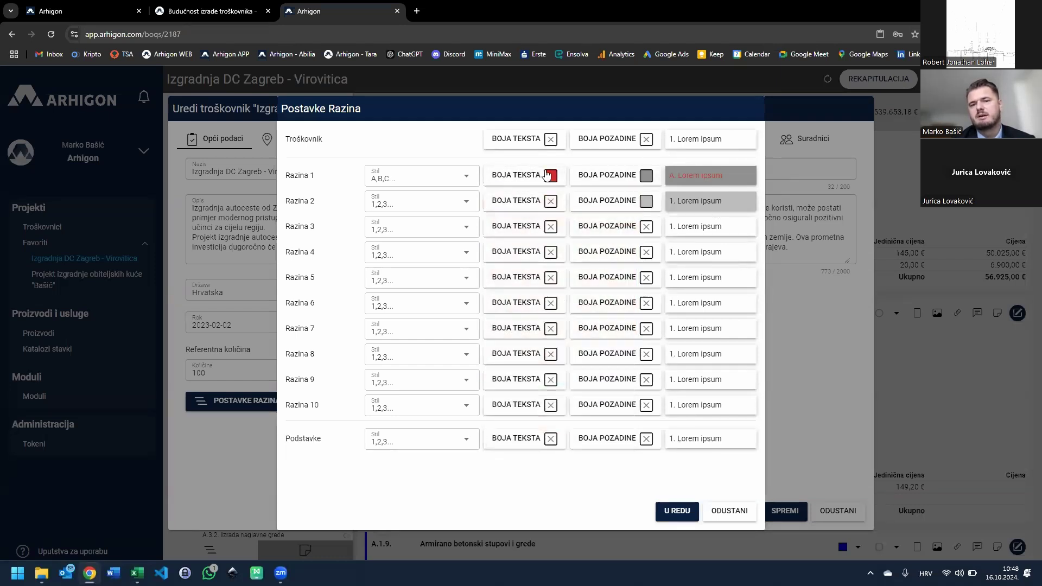
{"action": "left_click", "coordinate": [604, 176]}
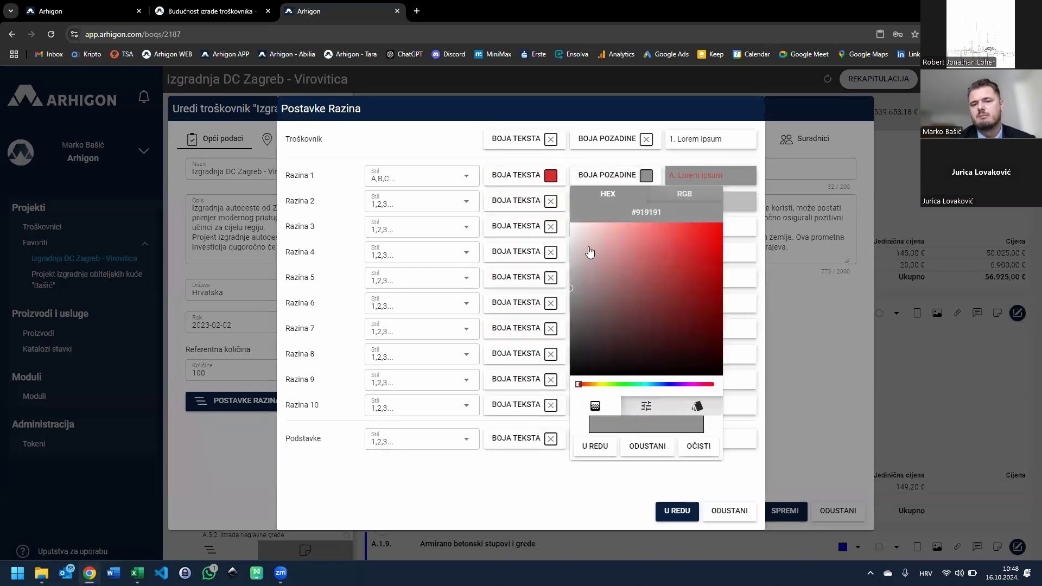
{"action": "left_click", "coordinate": [572, 228]}
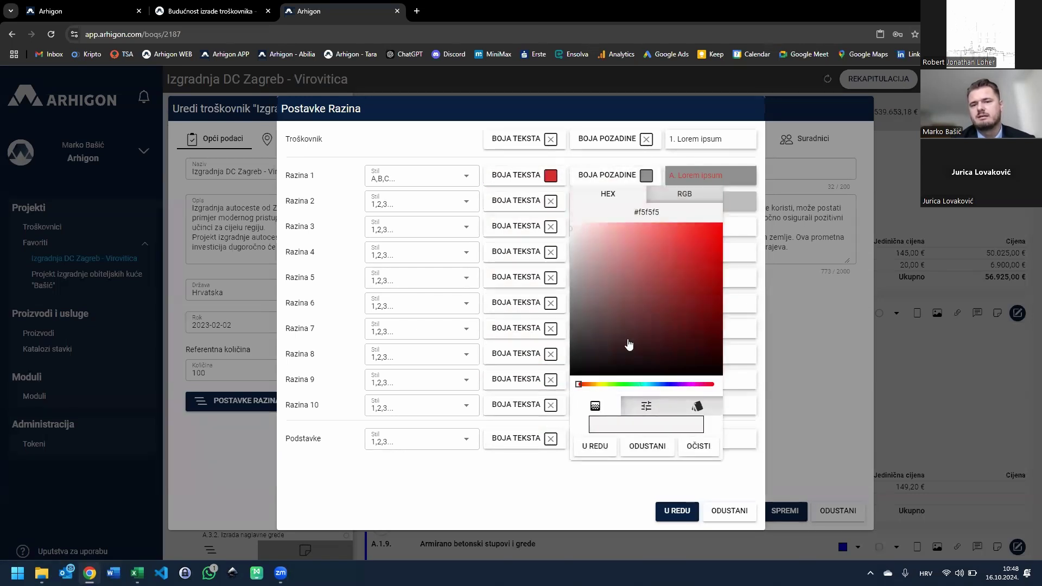
{"action": "left_click", "coordinate": [630, 442]}
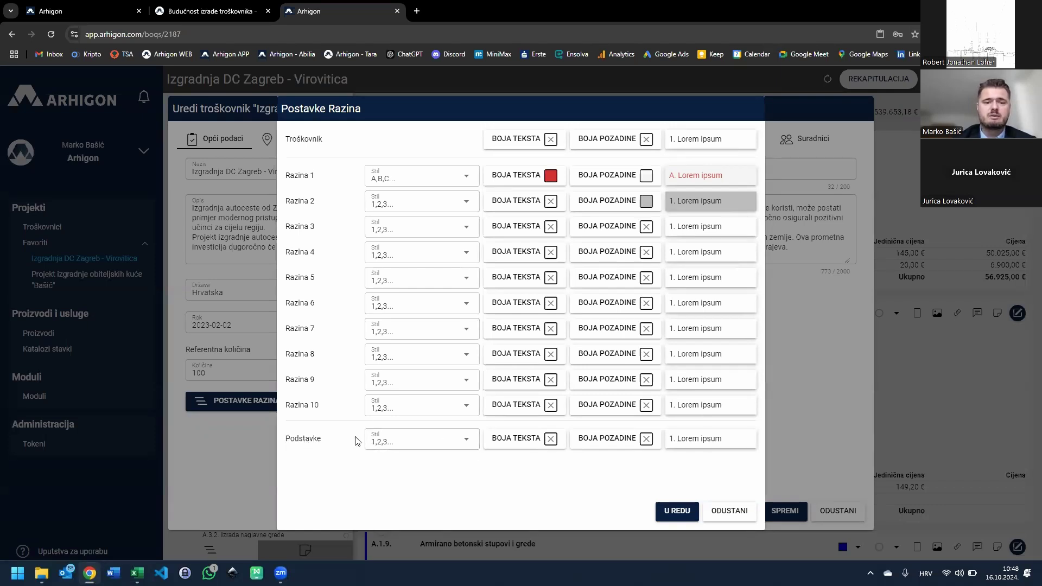
View the numbering styles available for Podstavke, and discard all changes to the level settings
{"action": "left_click", "coordinate": [417, 445]}
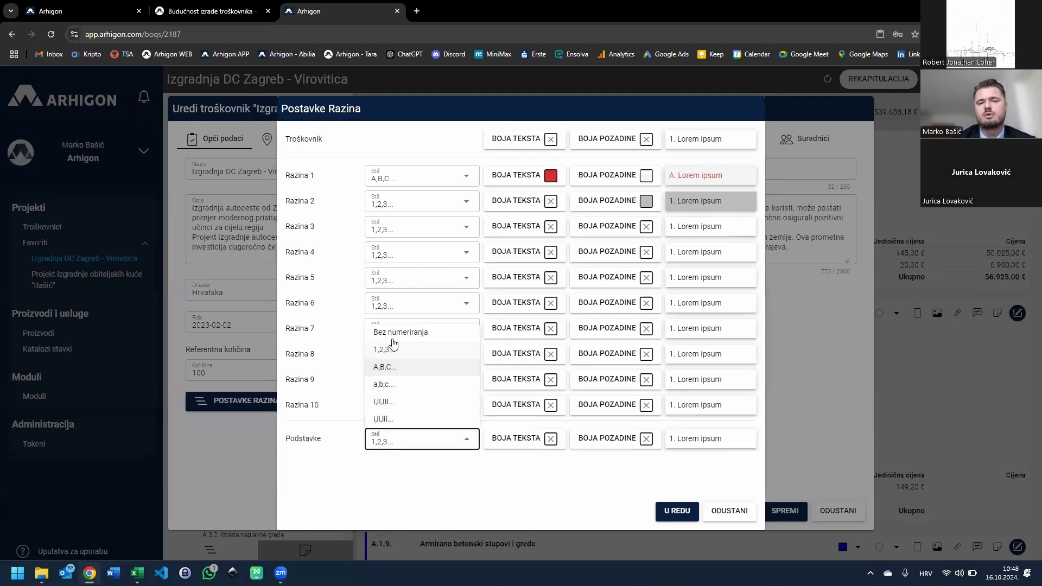
{"action": "left_click", "coordinate": [418, 473]}
{"action": "left_click", "coordinate": [730, 510]}
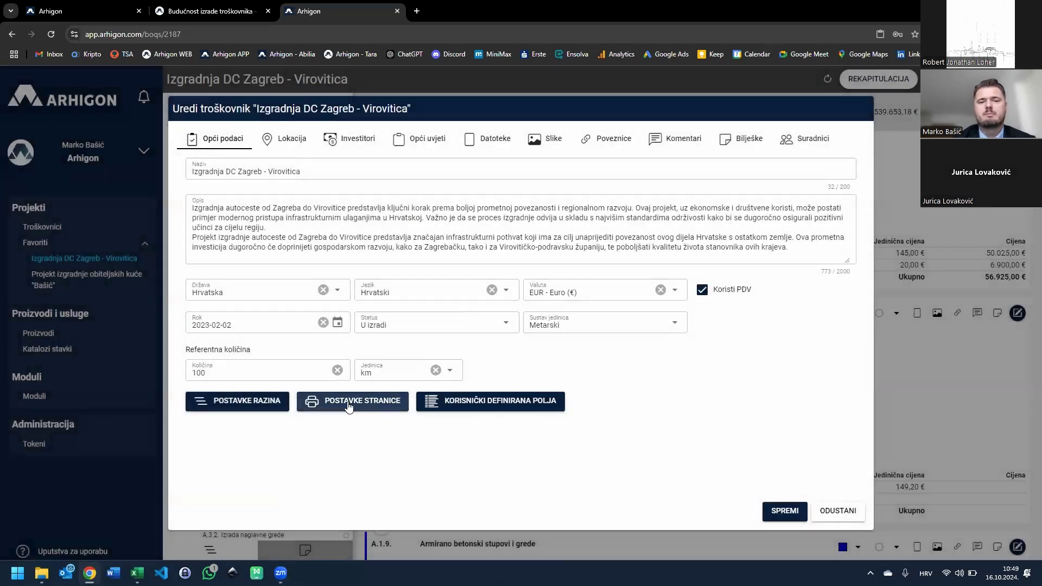
Review the page size, margins, header and footer contents in the bill's page settings, and leave them without changes
{"action": "left_click", "coordinate": [347, 404]}
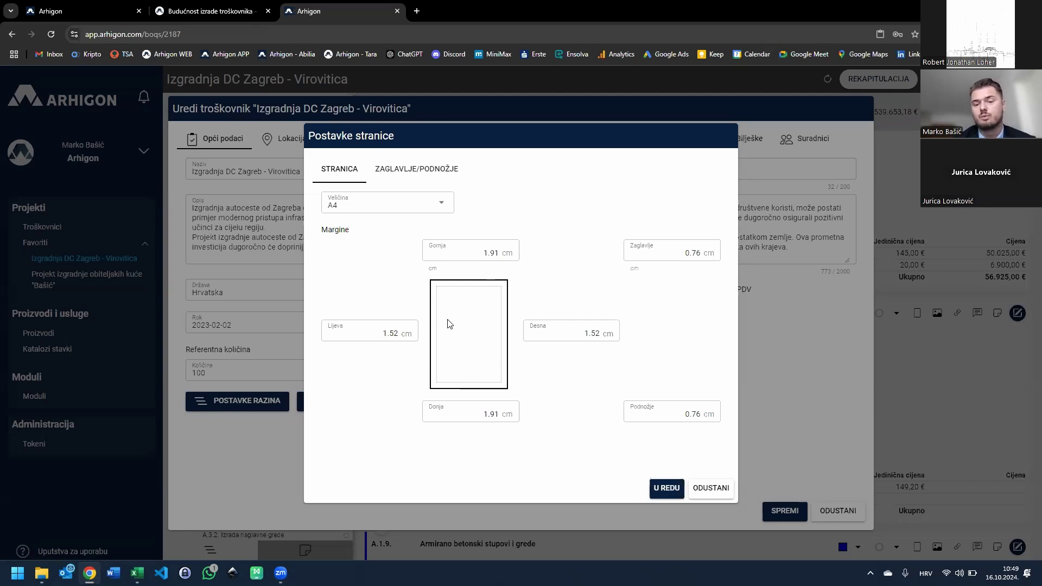
{"action": "left_click", "coordinate": [423, 169]}
{"action": "left_click", "coordinate": [352, 244]}
{"action": "triple_click", "coordinate": [541, 316]}
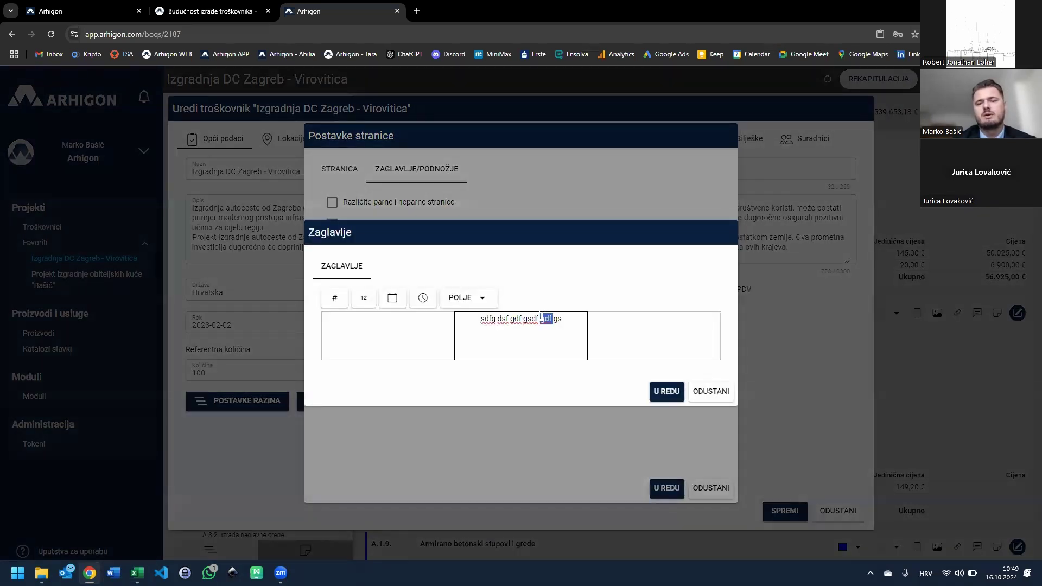
{"action": "left_click", "coordinate": [666, 391]}
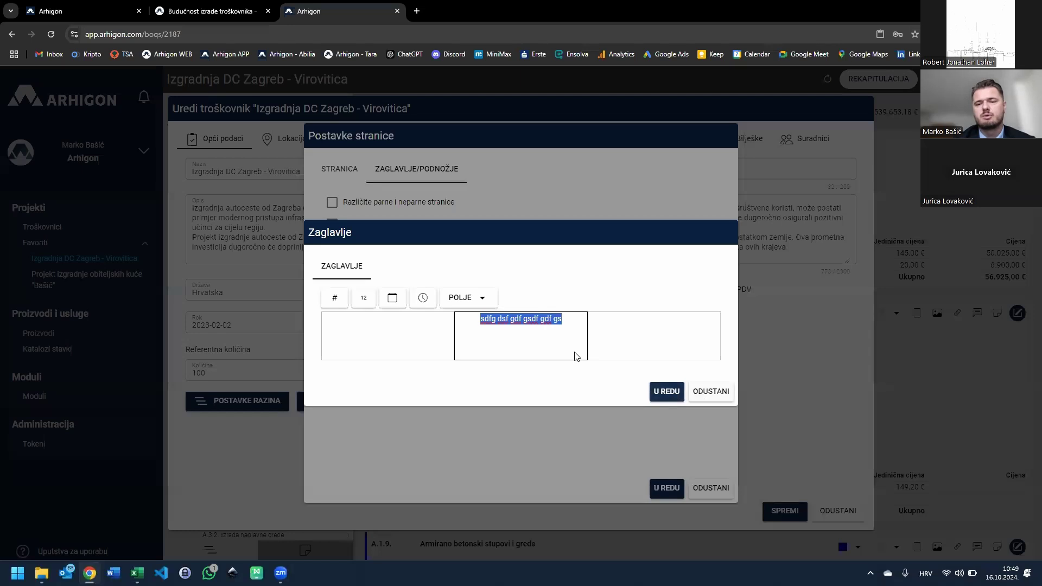
{"action": "left_click", "coordinate": [413, 244]}
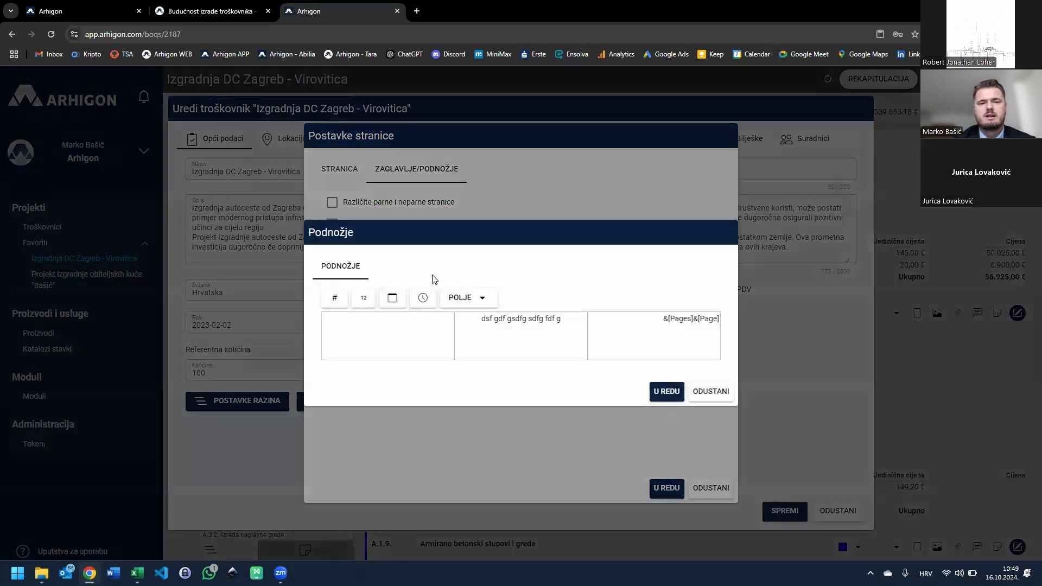
{"action": "left_click", "coordinate": [711, 392]}
{"action": "left_click", "coordinate": [397, 243]}
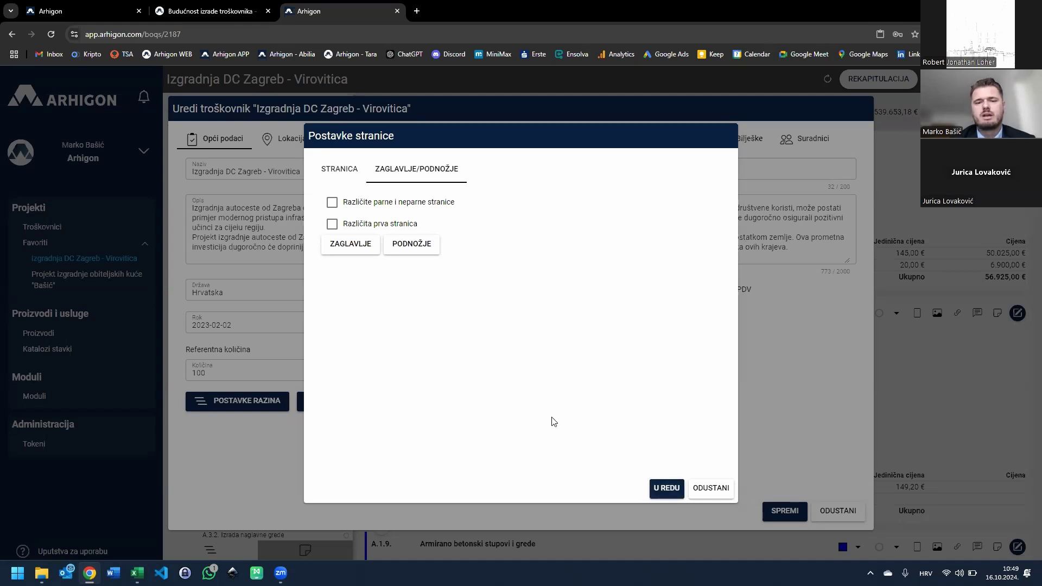
{"action": "key", "text": "Escape"}
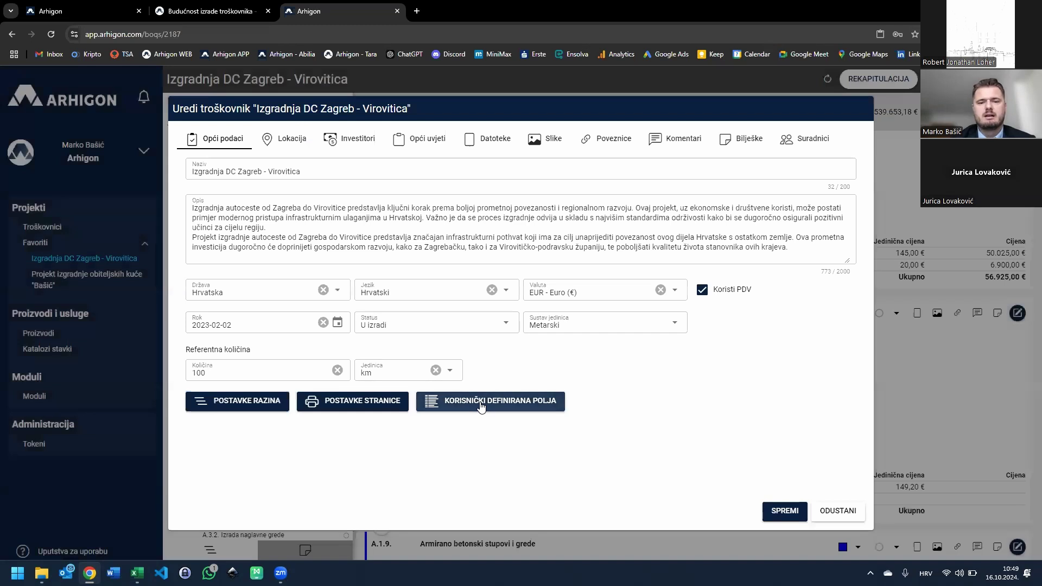
Review the names and values of the bill's user-defined fields, including Investitor, and close them without changes
{"action": "left_click", "coordinate": [538, 402]}
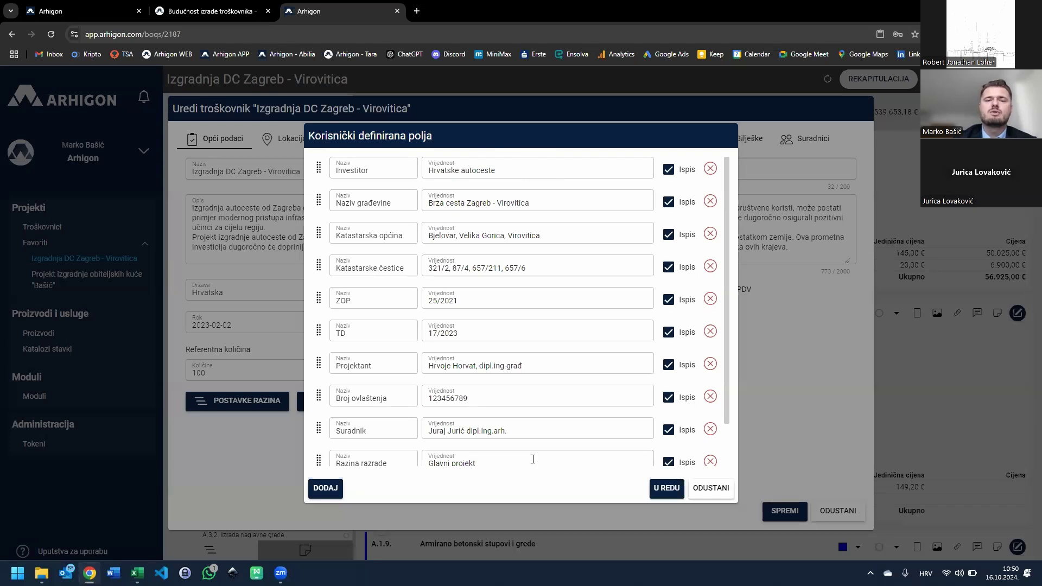
{"action": "left_click", "coordinate": [356, 170]}
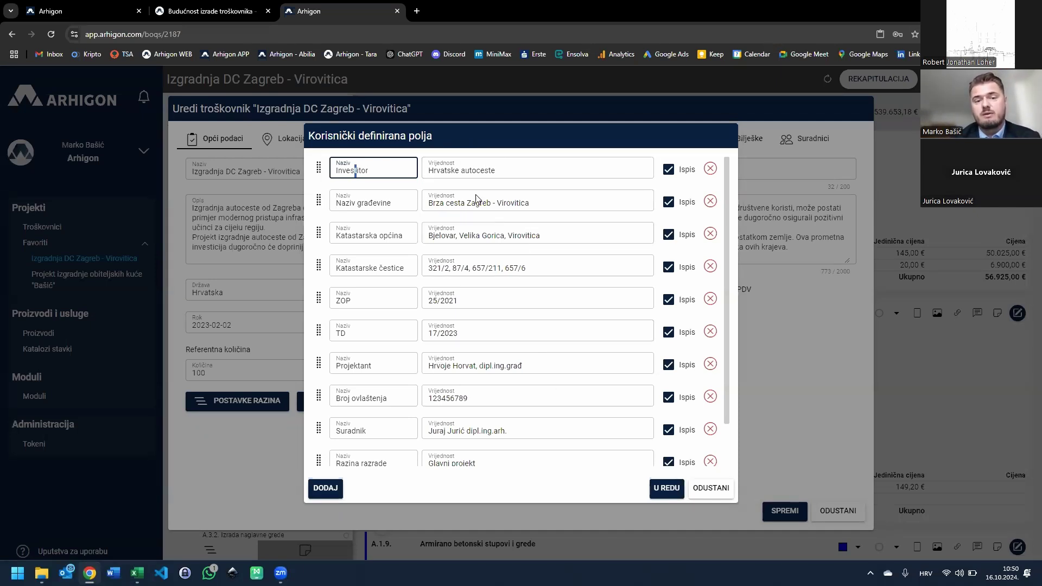
{"action": "triple_click", "coordinate": [474, 168]}
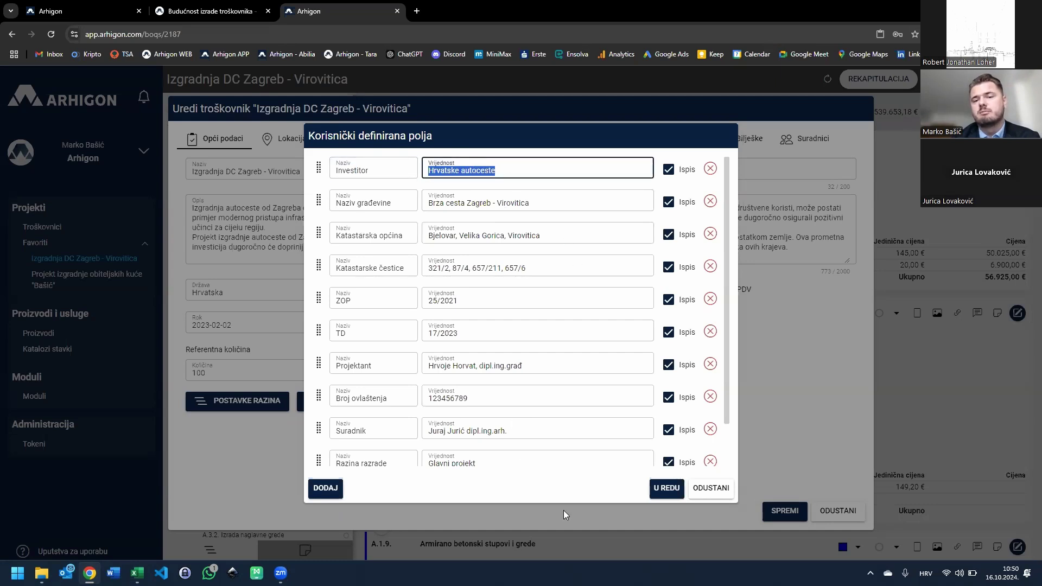
{"action": "left_click", "coordinate": [711, 489]}
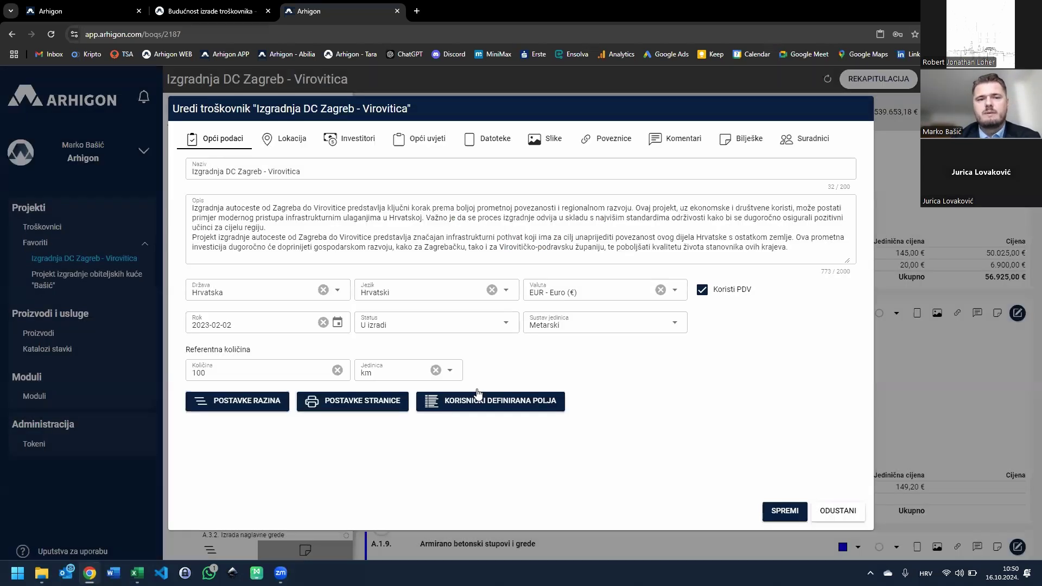
Look through the bill's location, its investors and its general conditions
{"action": "left_click", "coordinate": [304, 139]}
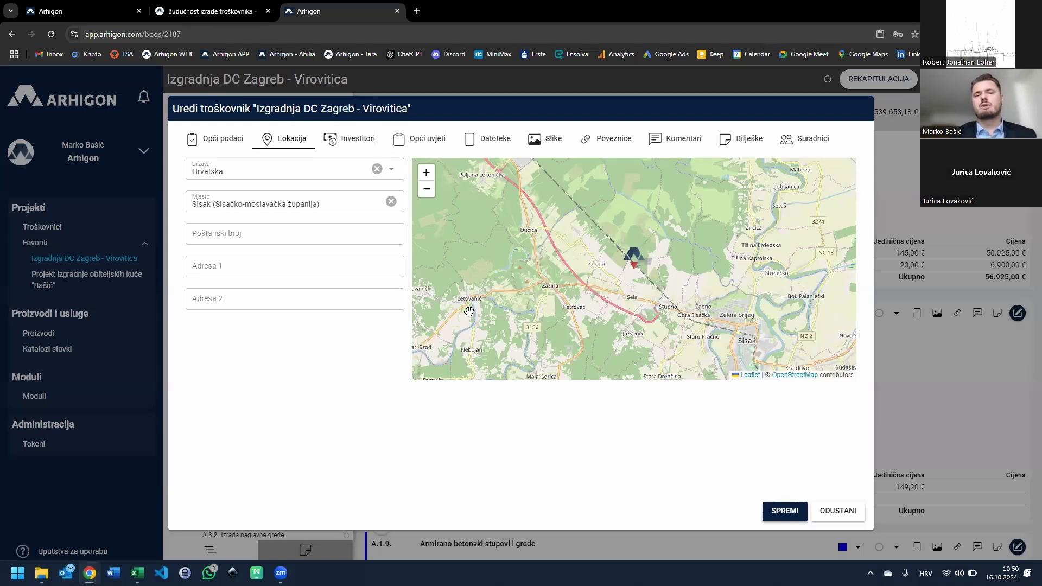
{"action": "left_click", "coordinate": [373, 142]}
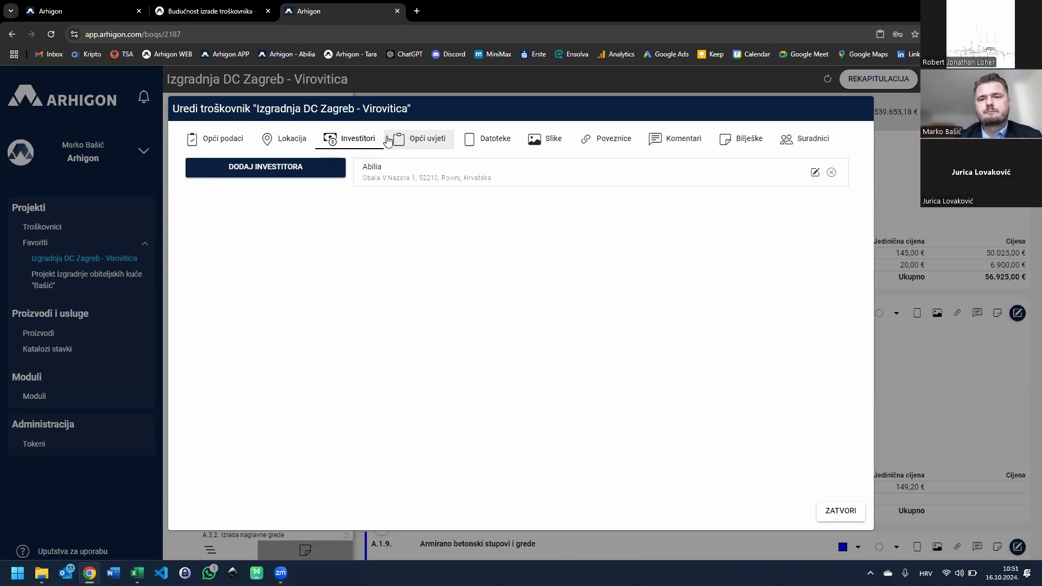
{"action": "left_click", "coordinate": [426, 143]}
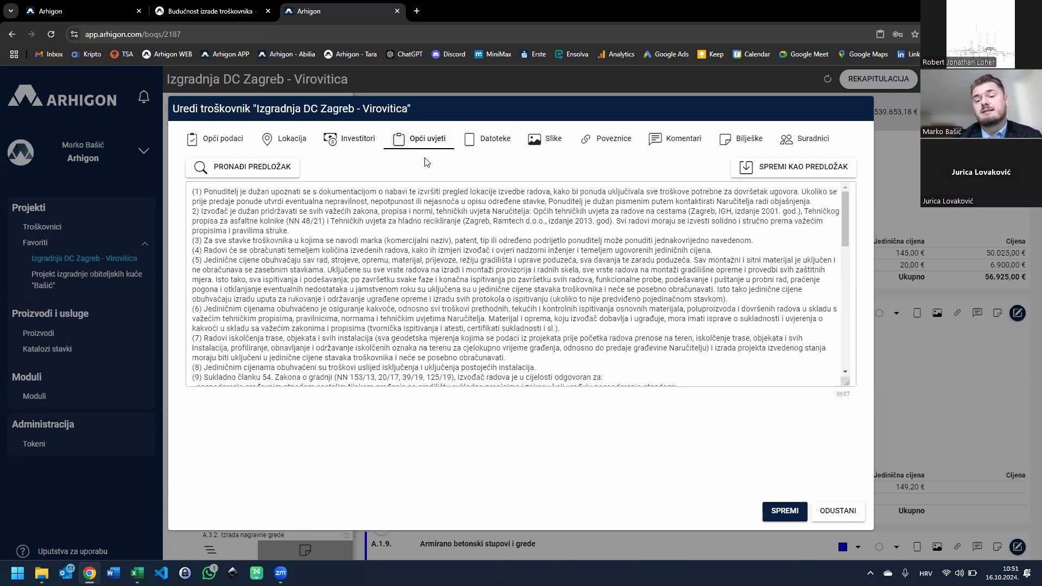
Browse the general-conditions templates without applying one, and read through the bill's existing conditions text
{"action": "left_click", "coordinate": [281, 173]}
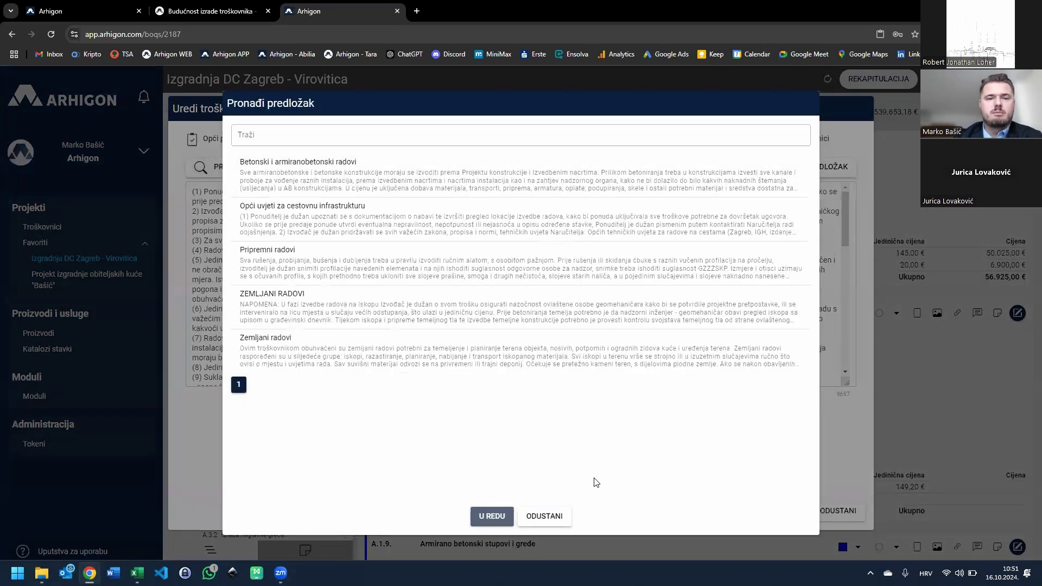
{"action": "left_click", "coordinate": [537, 516]}
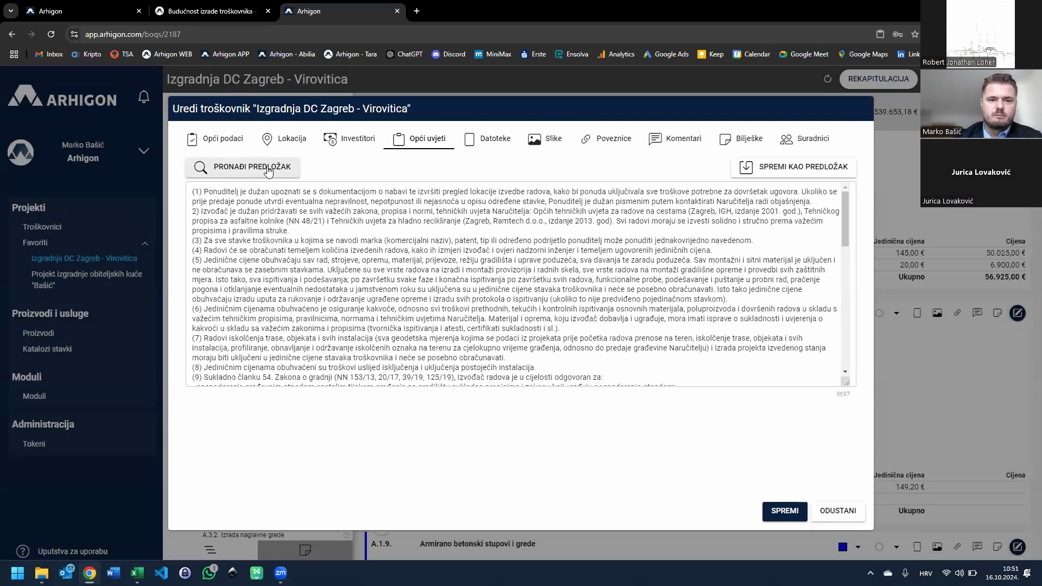
{"action": "left_click", "coordinate": [246, 168]}
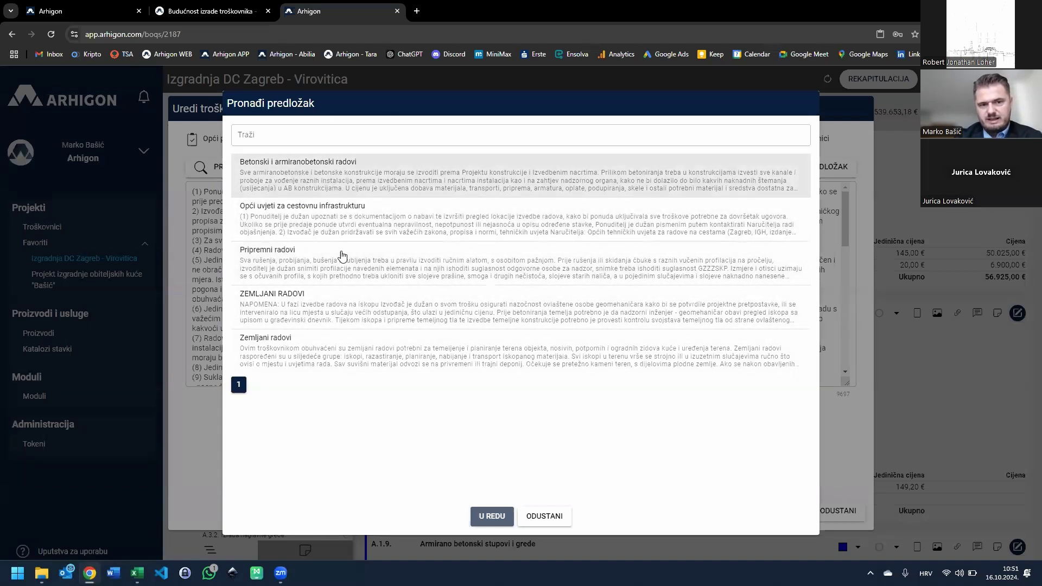
{"action": "left_click", "coordinate": [544, 516]}
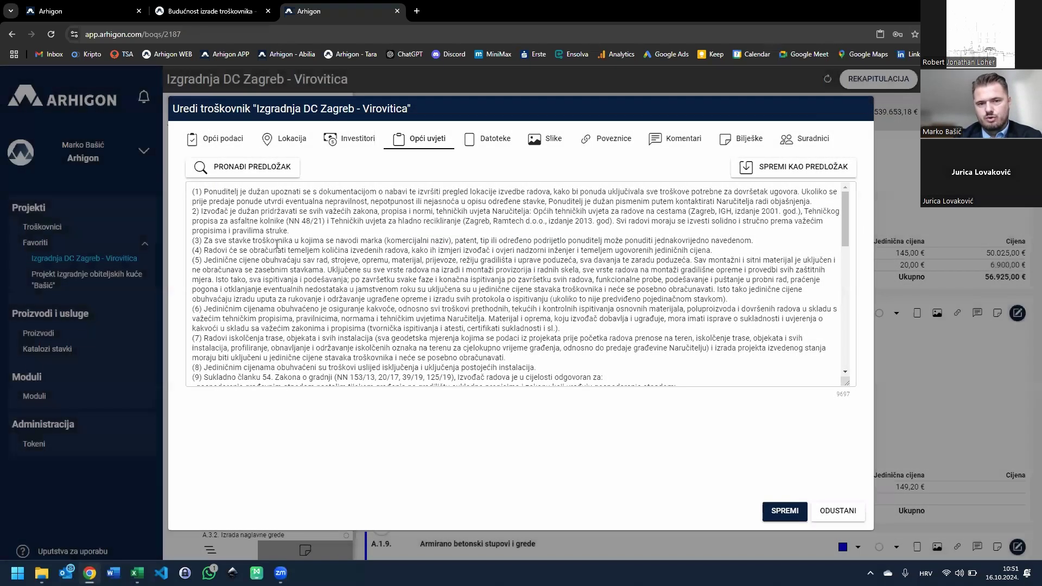
{"action": "left_click_drag", "start_coordinate": [426, 300], "coordinate": [434, 326]}
{"action": "left_click", "coordinate": [454, 297]}
{"action": "scroll", "coordinate": [454, 297], "scroll_direction": "down", "scroll_amount": 3}
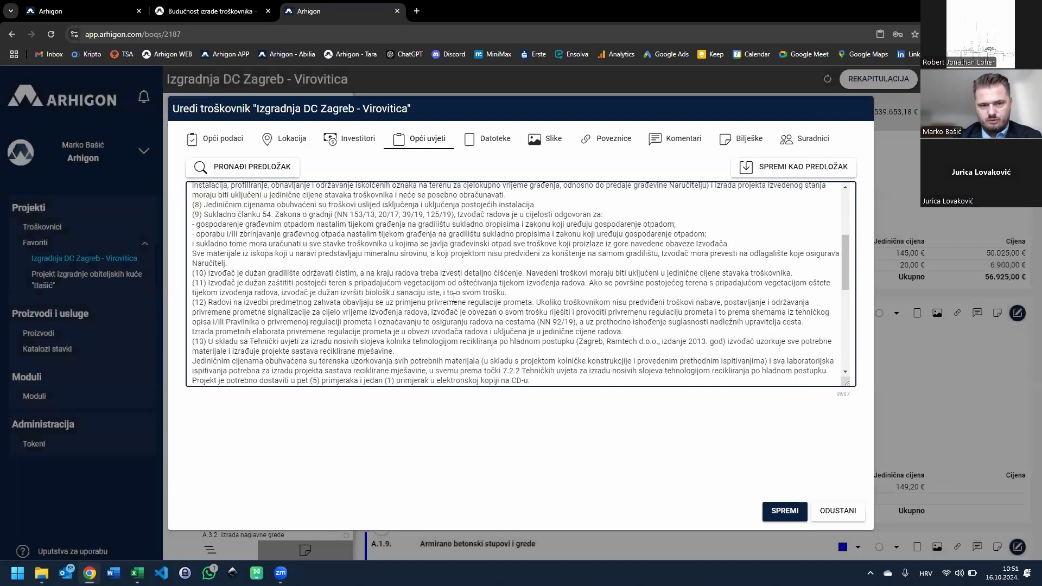
Look through the bill's files, images, links, comments and notes, and close the bill's settings
{"action": "left_click", "coordinate": [485, 135]}
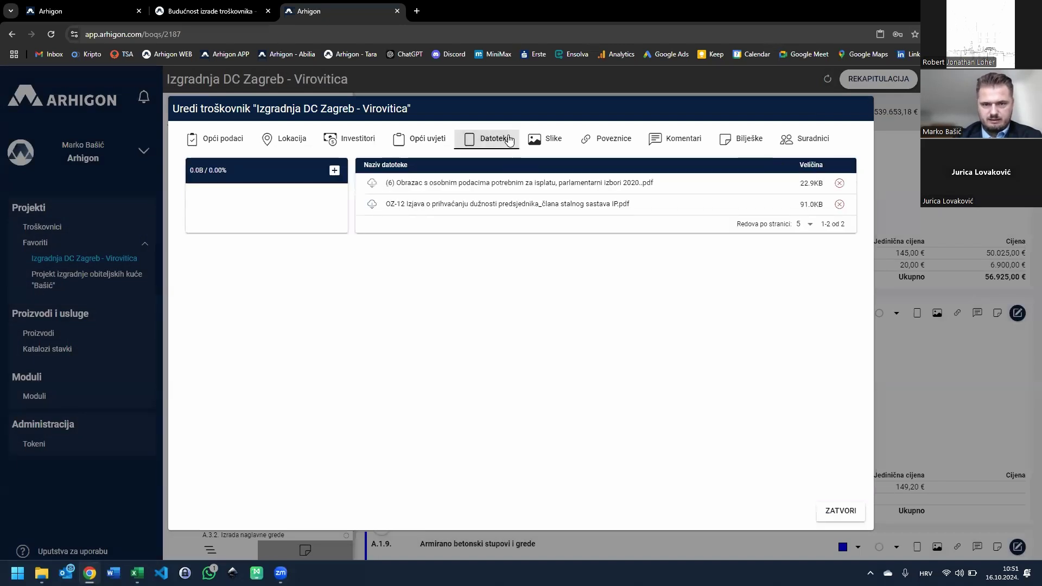
{"action": "left_click", "coordinate": [551, 142]}
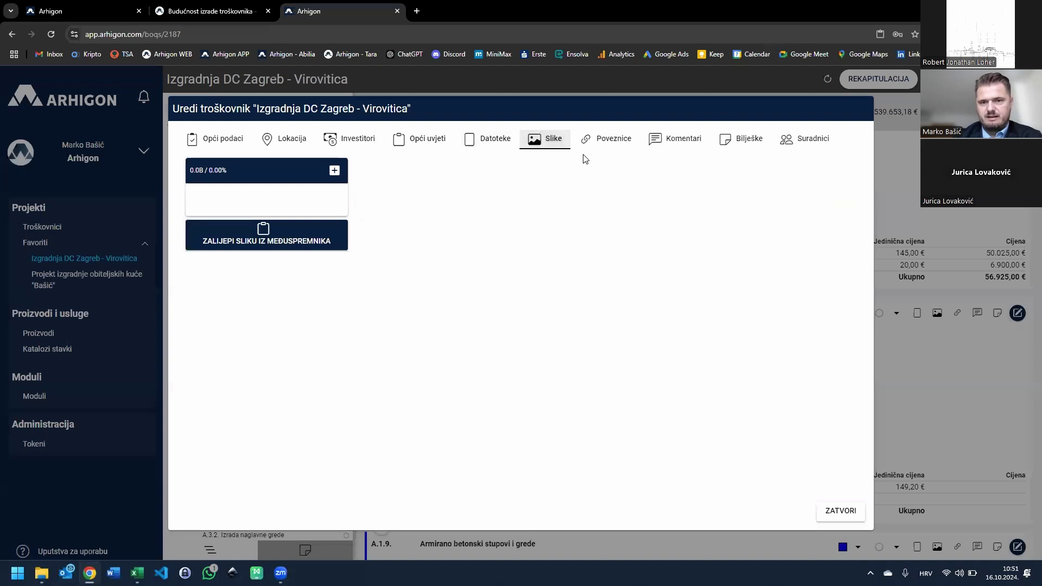
{"action": "left_click", "coordinate": [624, 140]}
{"action": "left_click", "coordinate": [667, 137]}
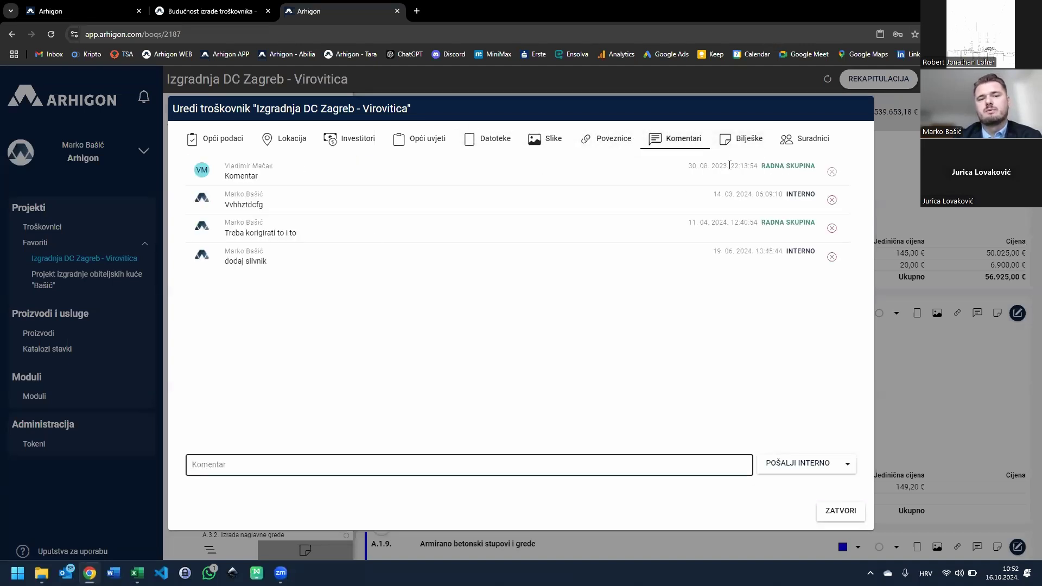
{"action": "left_click", "coordinate": [751, 147]}
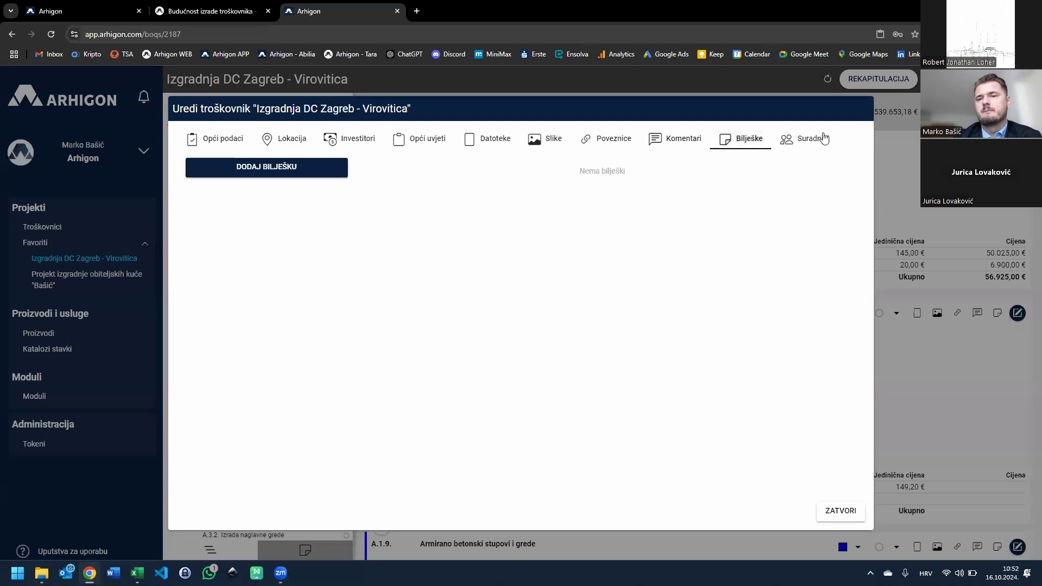
{"action": "left_click", "coordinate": [786, 142]}
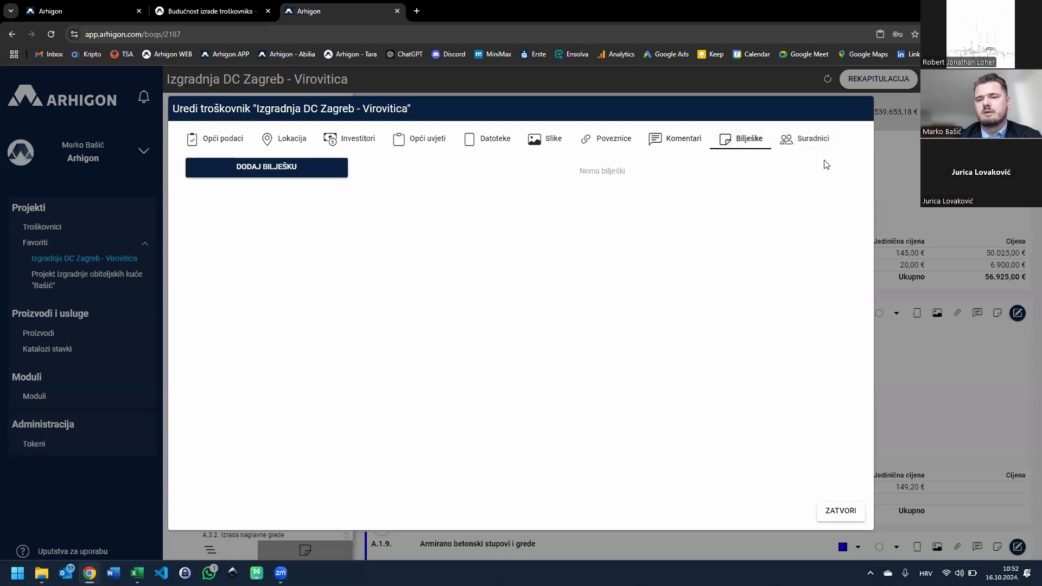
{"action": "left_click", "coordinate": [831, 509]}
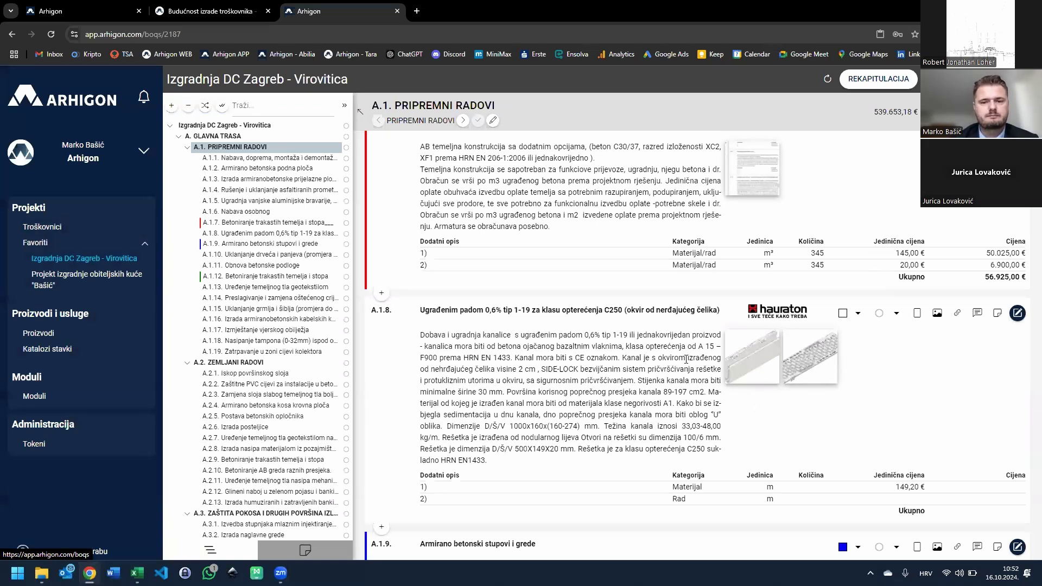
Create a new bill named ZGRADA with country Hrvatska, language Hrvatski and currency EUR - Euro (€), and open it
{"action": "left_click", "coordinate": [60, 232]}
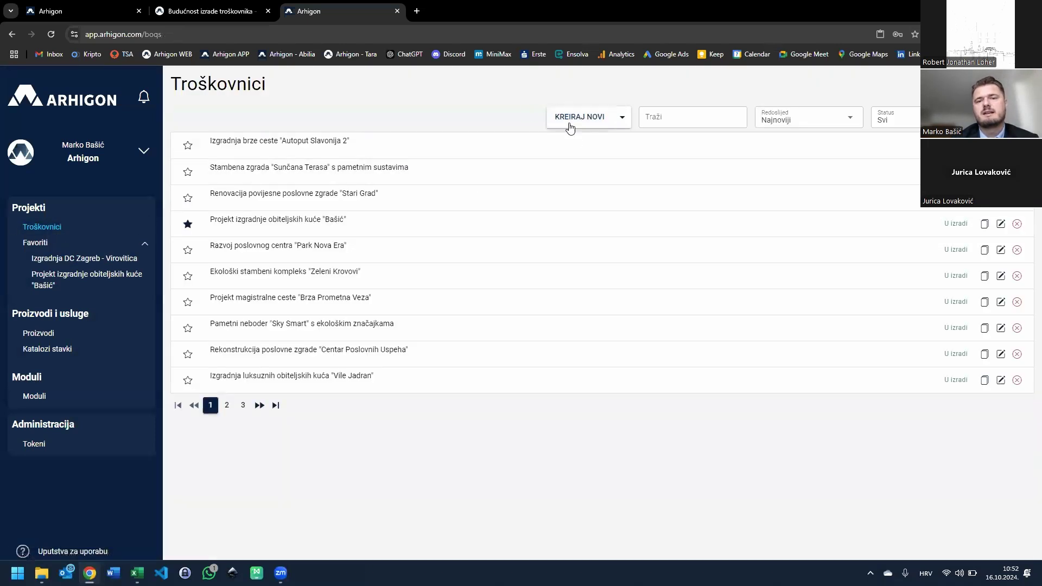
{"action": "left_click", "coordinate": [594, 124]}
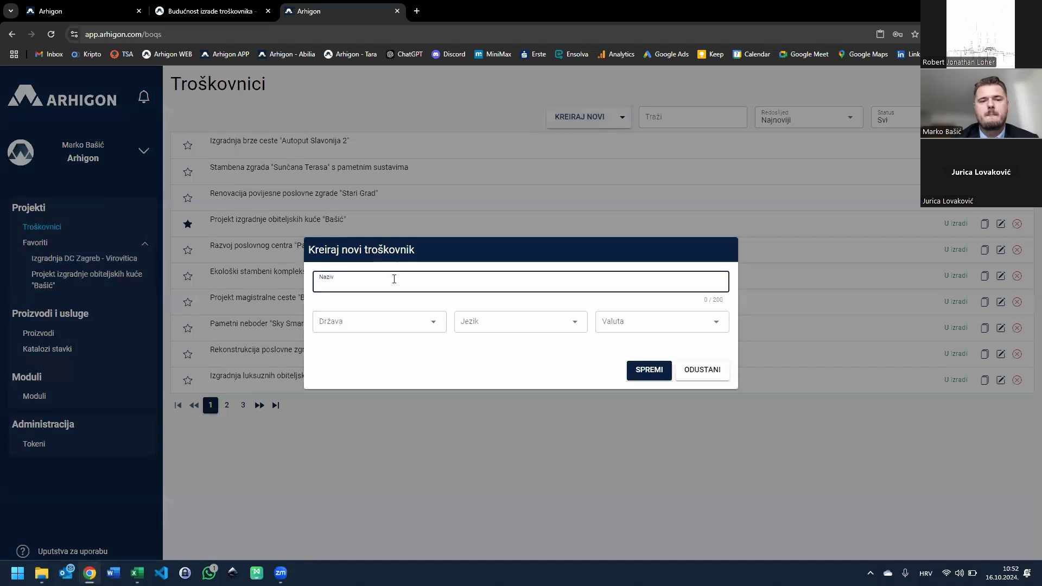
{"action": "type", "text": "ZGRADA"}
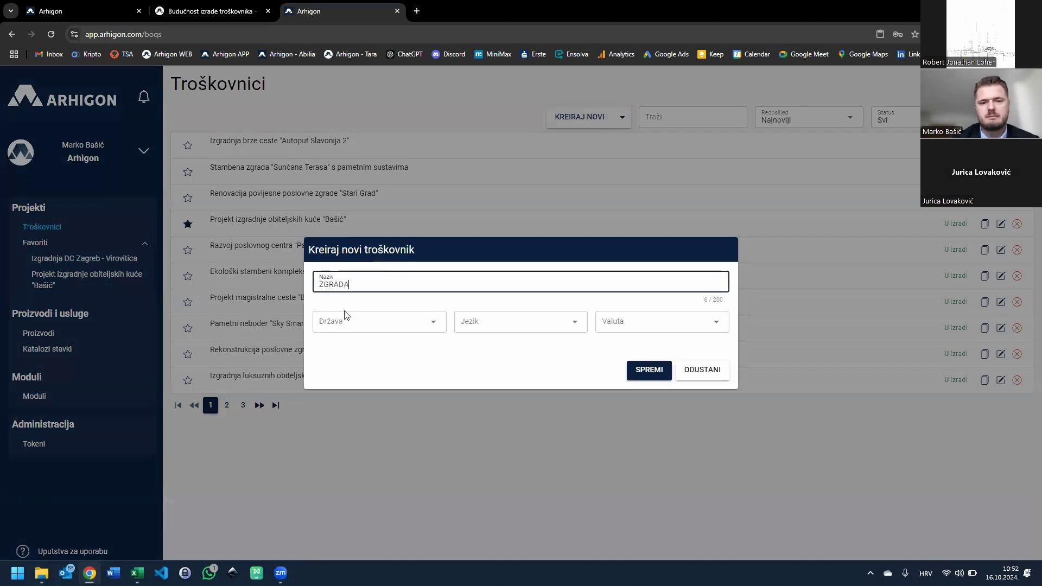
{"action": "left_click", "coordinate": [380, 324]}
{"action": "left_click", "coordinate": [390, 340]}
{"action": "left_click", "coordinate": [575, 331]}
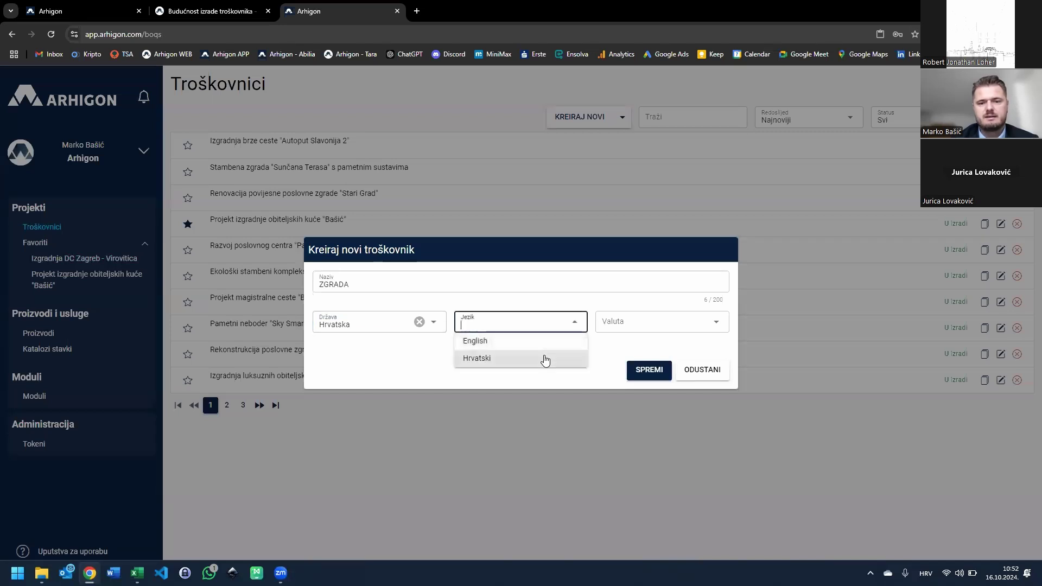
{"action": "left_click", "coordinate": [544, 356]}
{"action": "left_click", "coordinate": [639, 327]}
{"action": "left_click", "coordinate": [628, 339]}
{"action": "left_click", "coordinate": [660, 373]}
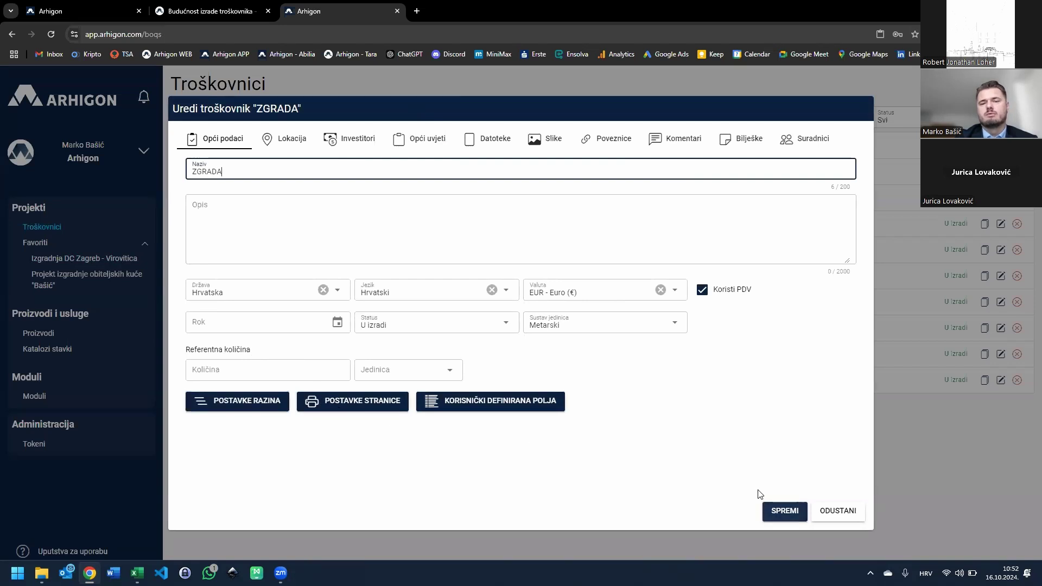
{"action": "left_click", "coordinate": [796, 514]}
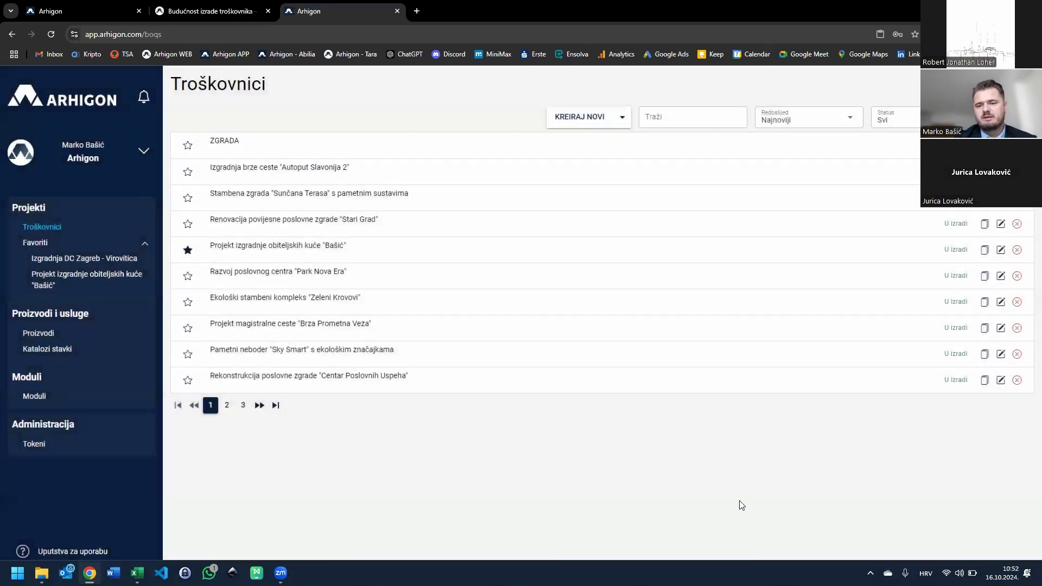
{"action": "left_click", "coordinate": [252, 142]}
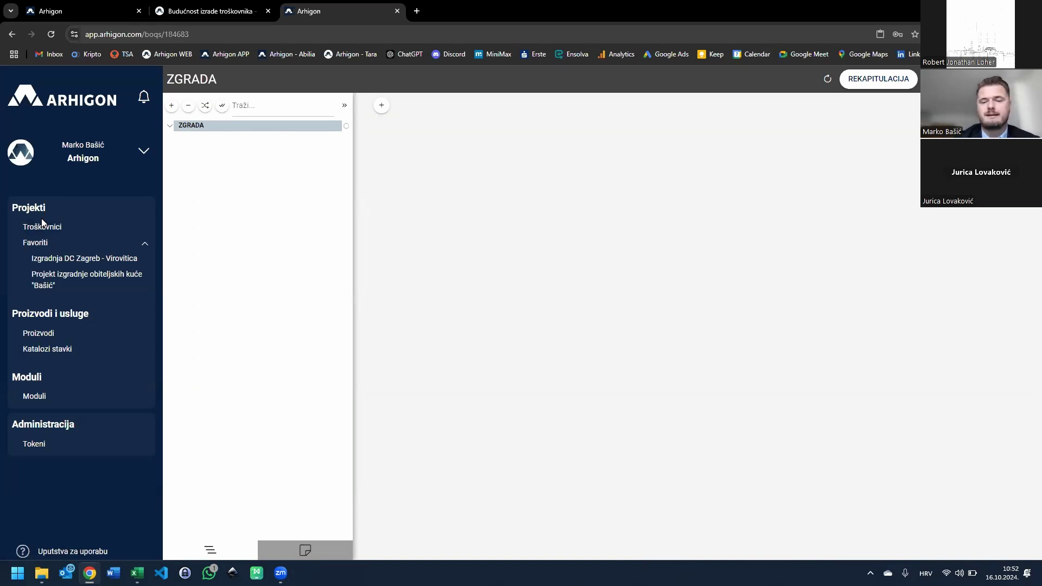
Look through the copy options and group selection for the Izgradnja DC Zagreb - Virovitica bill, and cancel without copying it
{"action": "left_click", "coordinate": [84, 228]}
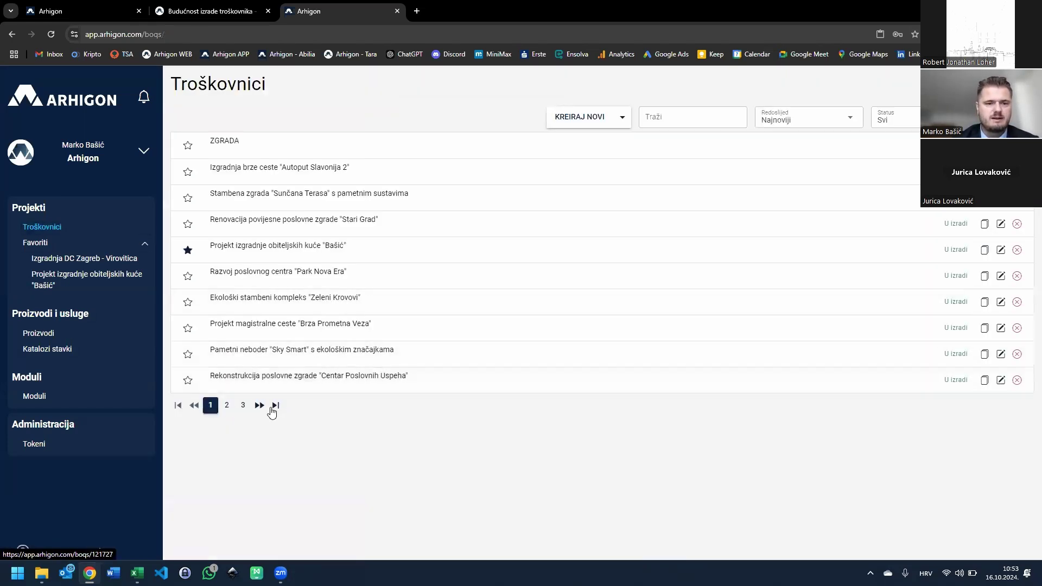
{"action": "left_click", "coordinate": [243, 405]}
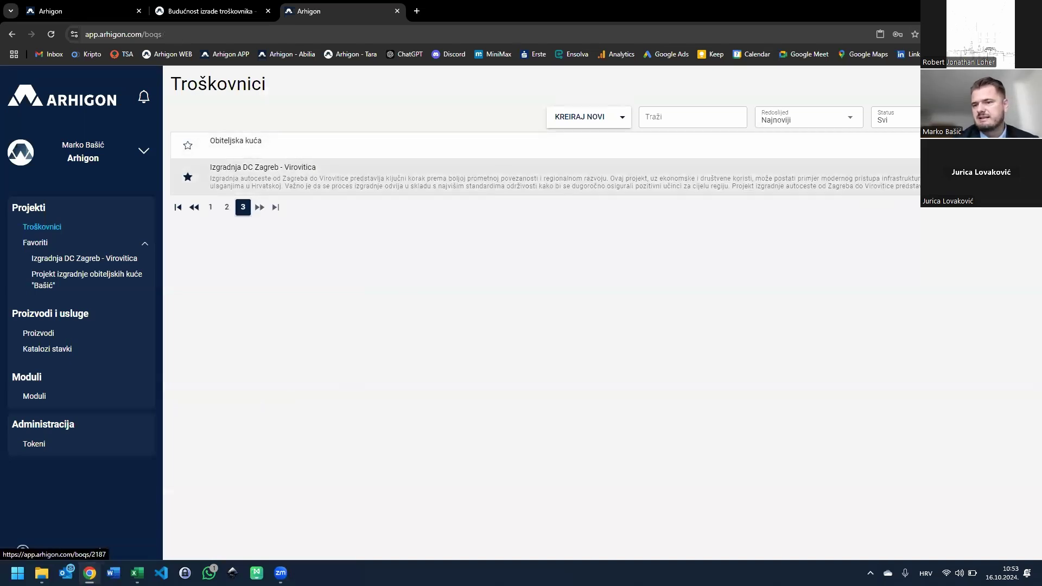
{"action": "left_click", "coordinate": [1009, 176]}
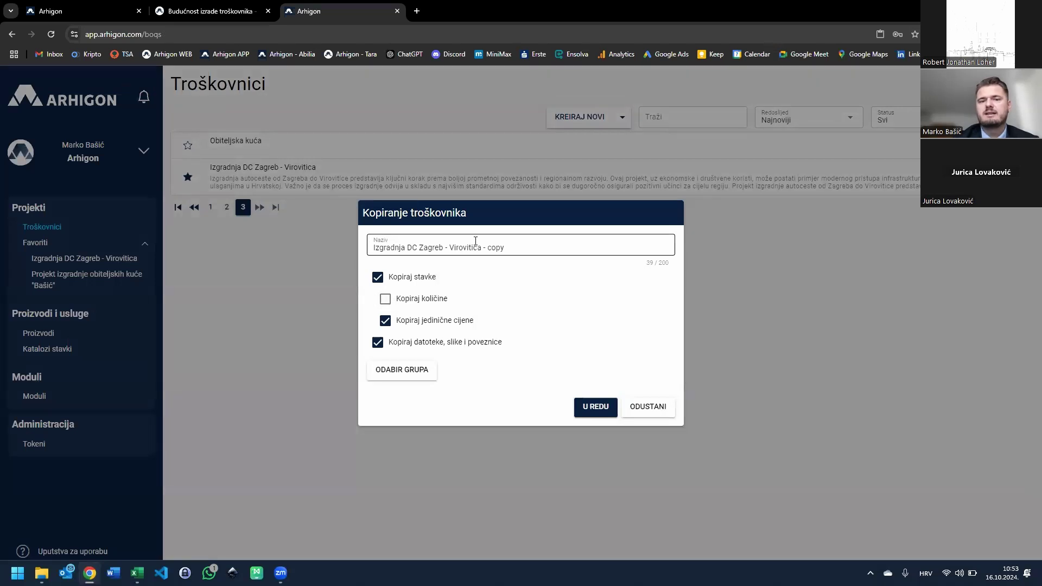
{"action": "left_click_drag", "start_coordinate": [542, 242], "coordinate": [369, 248]}
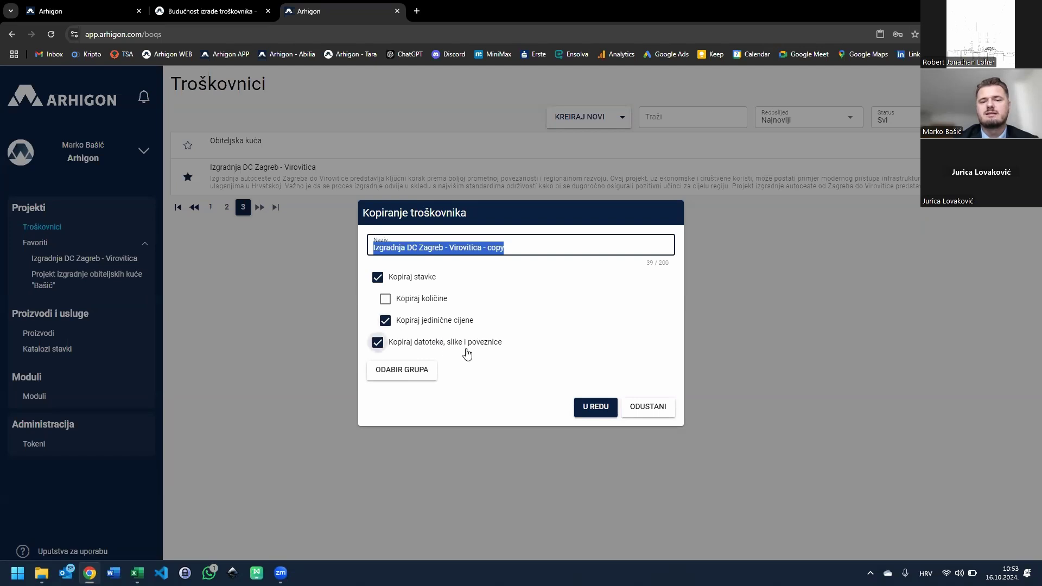
{"action": "left_click", "coordinate": [425, 378]}
{"action": "left_click", "coordinate": [373, 142]}
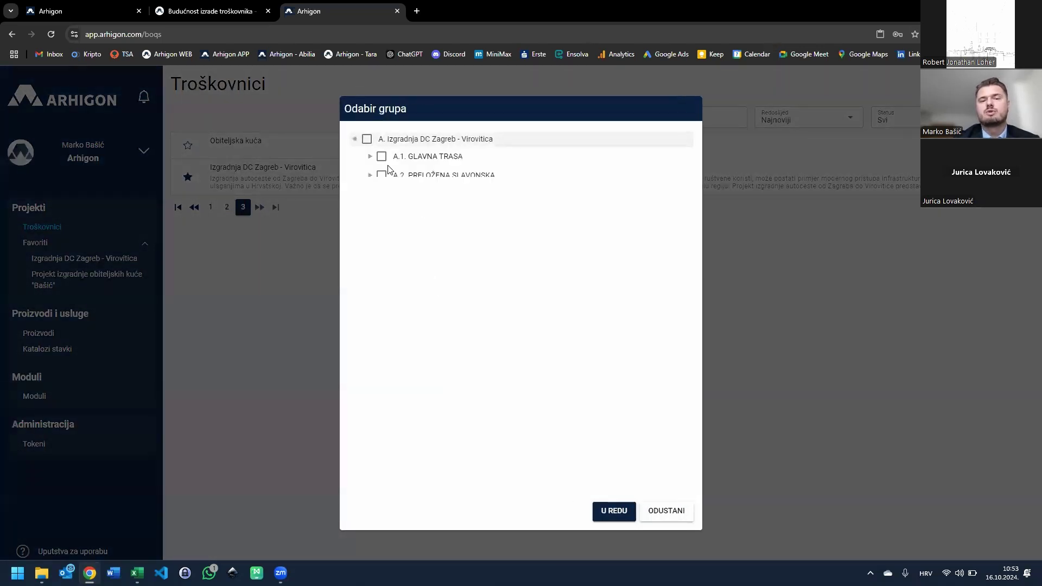
{"action": "left_click", "coordinate": [370, 175]}
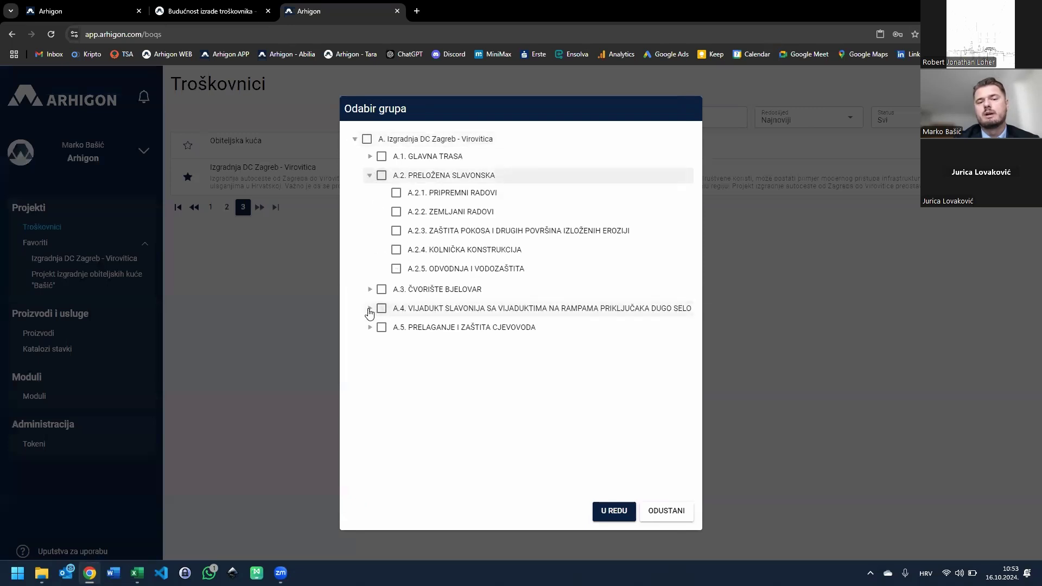
{"action": "left_click", "coordinate": [370, 309]}
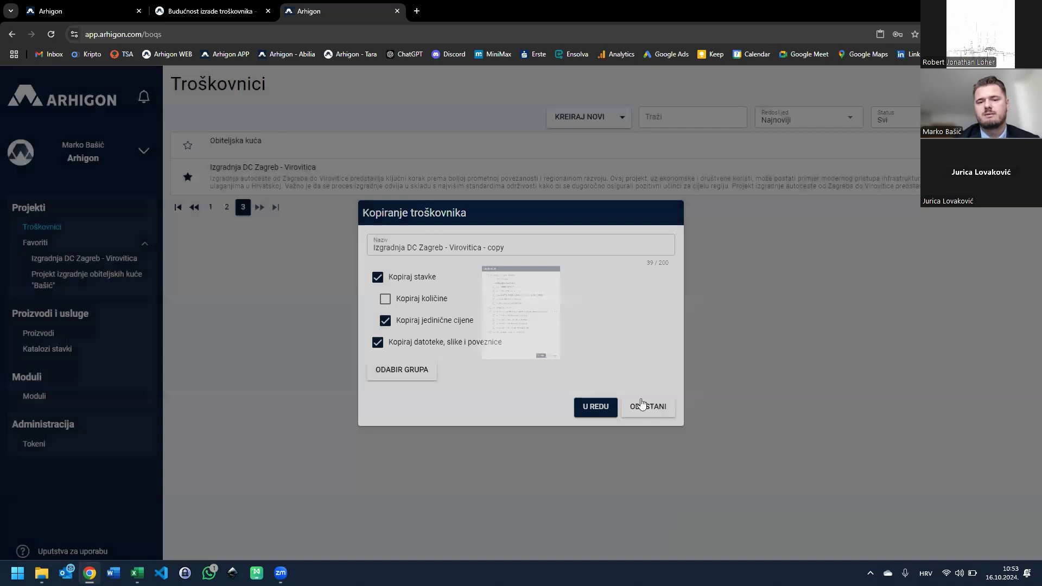
Reopen the ZGRADA bill and add a first group named Zemljani radovi
{"action": "left_click", "coordinate": [212, 212]}
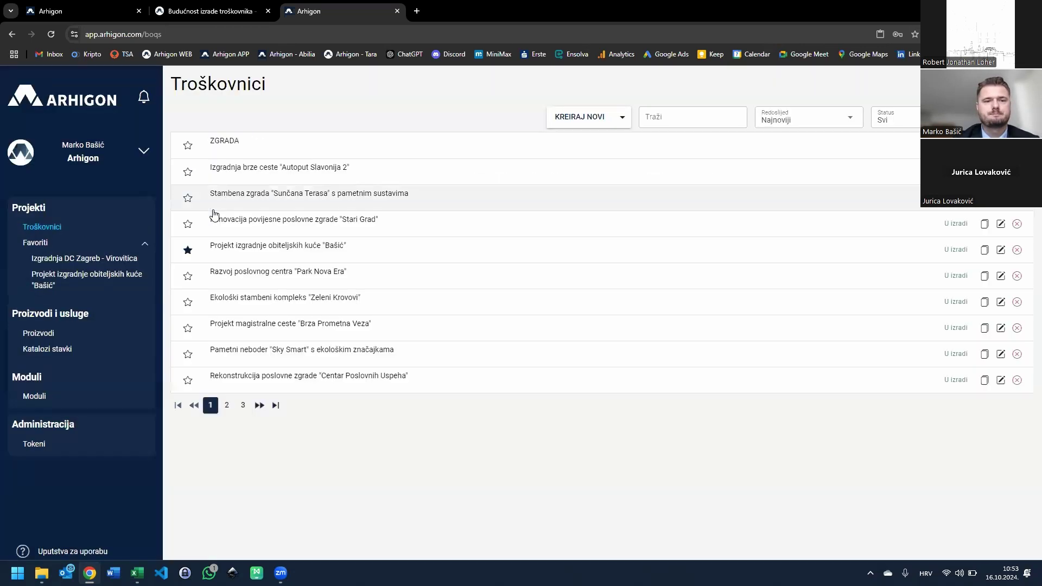
{"action": "left_click", "coordinate": [258, 154]}
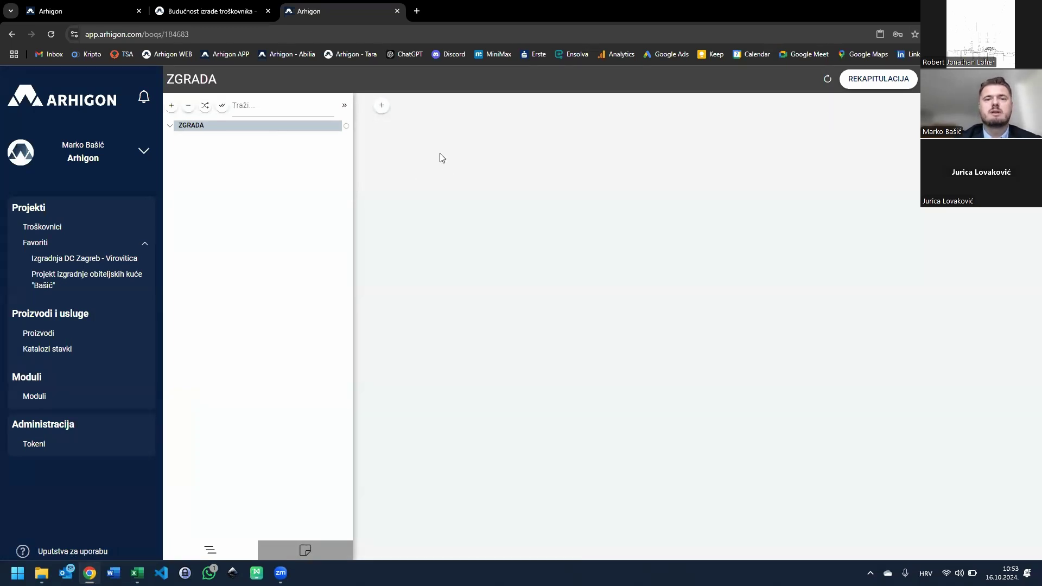
{"action": "left_click", "coordinate": [384, 108]}
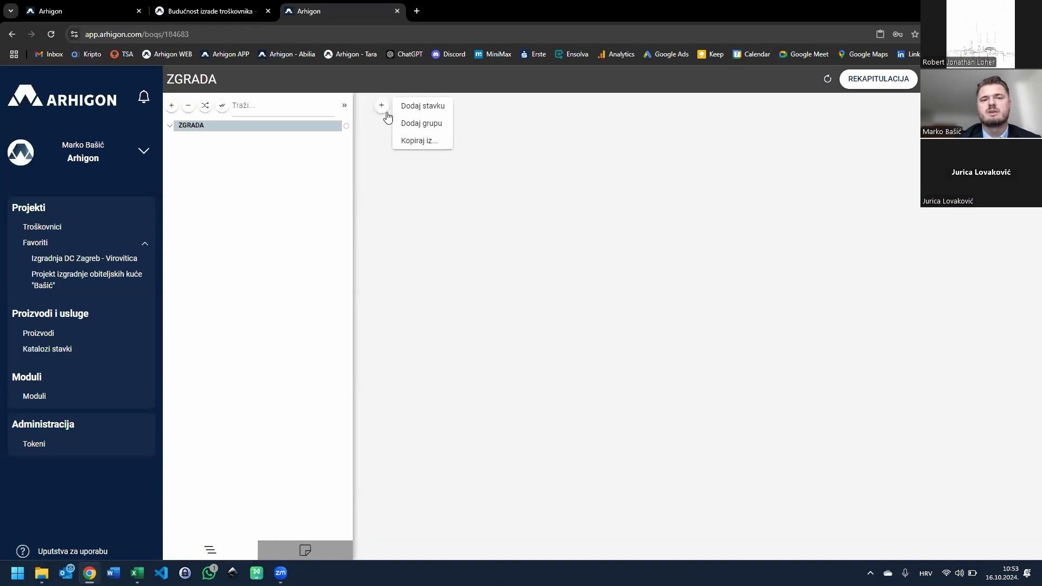
{"action": "left_click", "coordinate": [429, 124]}
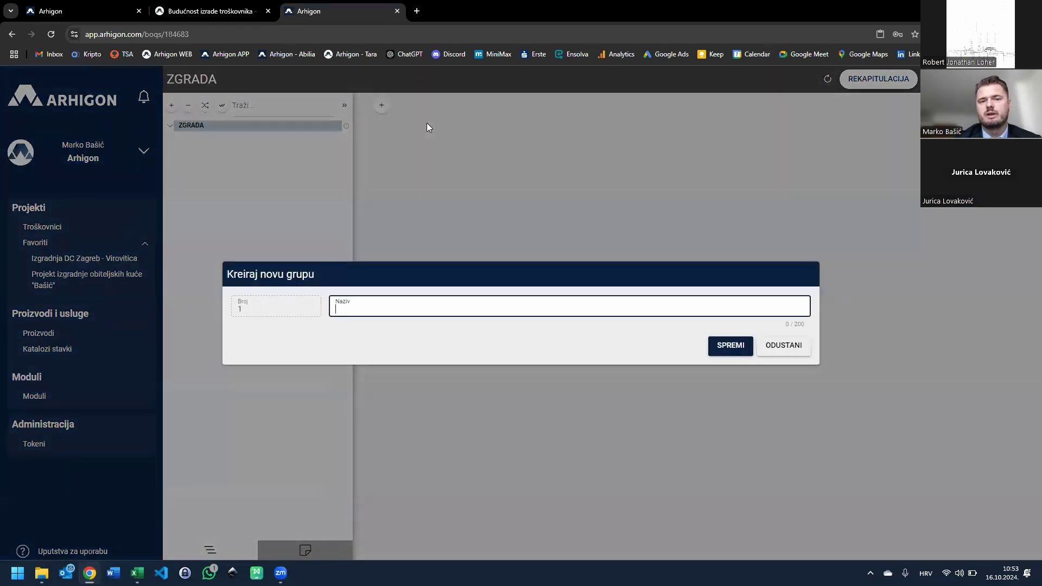
{"action": "type", "text": "zem"}
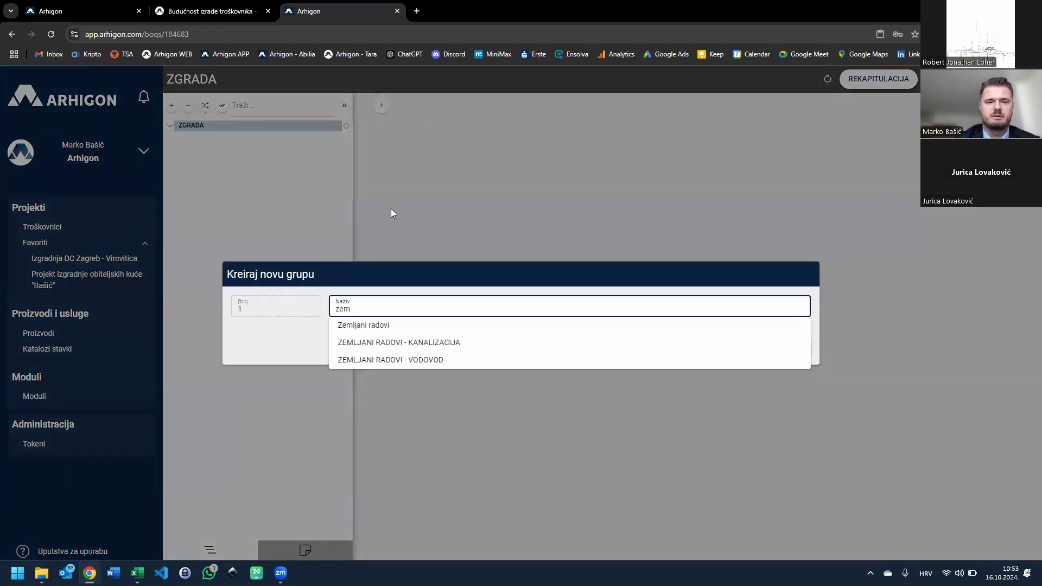
{"action": "left_click", "coordinate": [391, 332]}
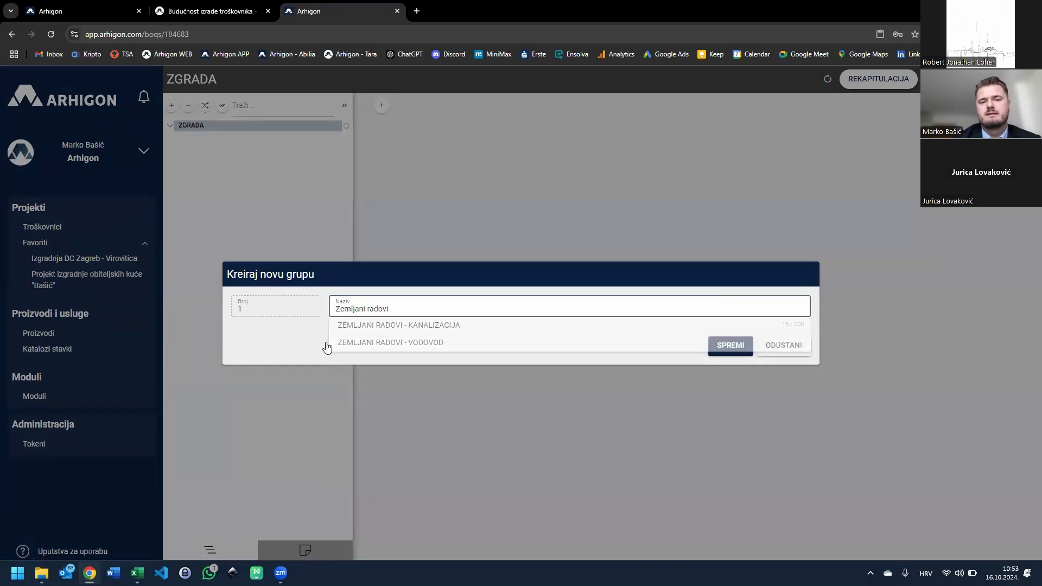
{"action": "left_click", "coordinate": [710, 345]}
Add a second group named Betonski radovi below the first group
{"action": "left_click", "coordinate": [383, 145]}
{"action": "left_click", "coordinate": [429, 164]}
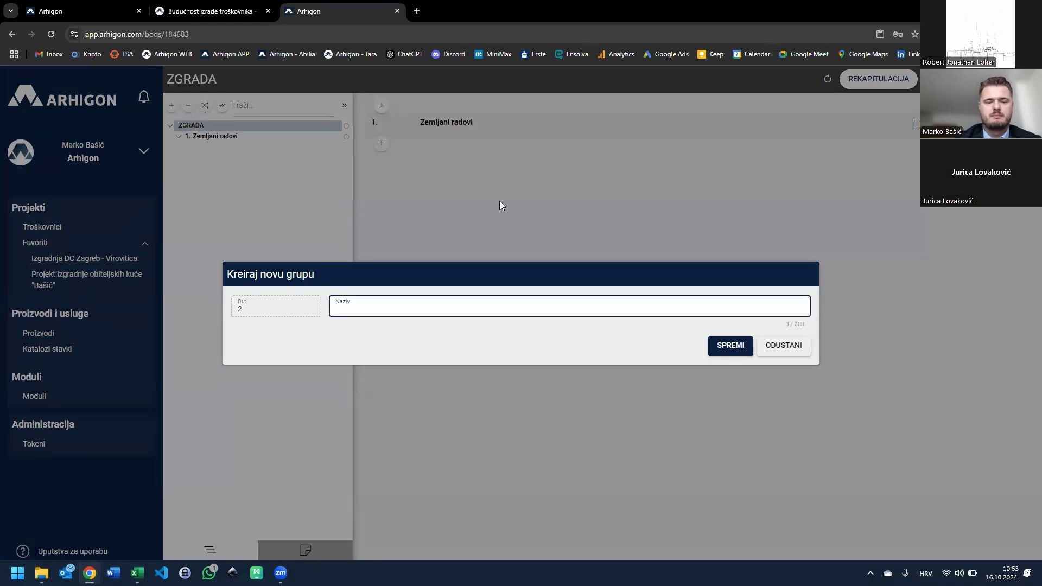
{"action": "left_click", "coordinate": [379, 391]}
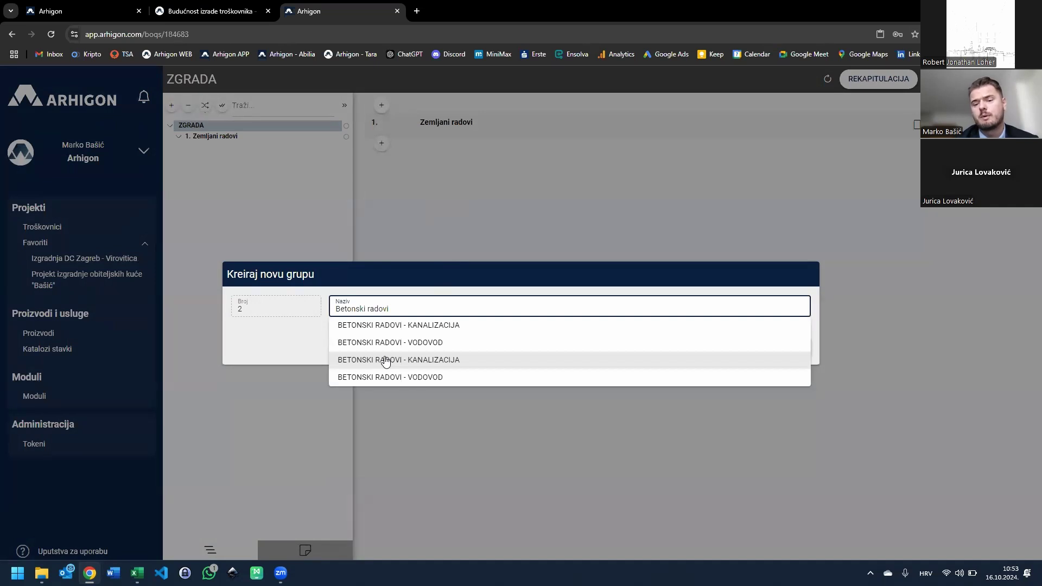
{"action": "left_click", "coordinate": [304, 344]}
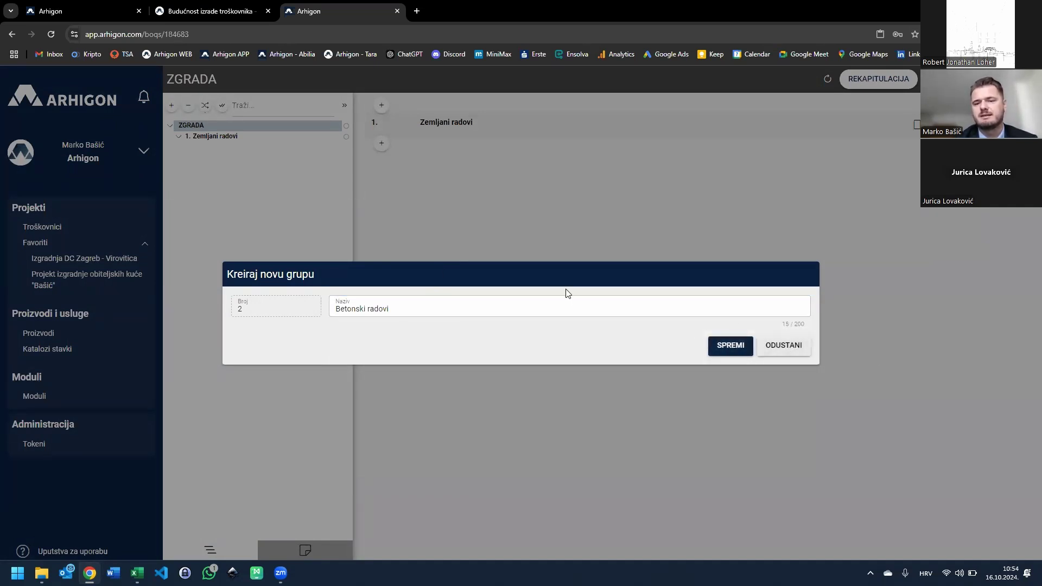
{"action": "left_click", "coordinate": [729, 346]}
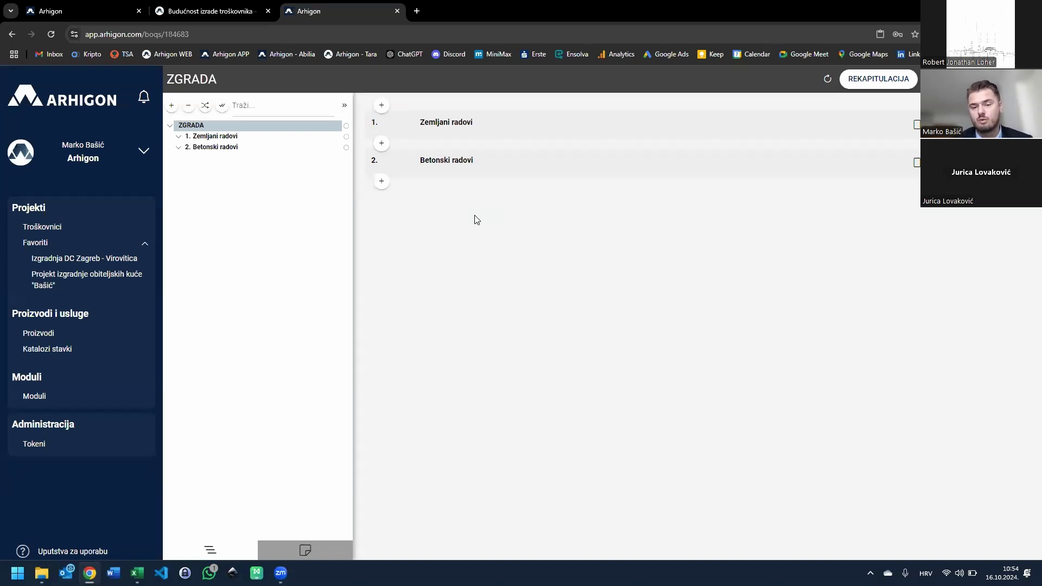
Copy group A.1. PRIPREMNI RADOVI from Izgradnja DC Zagreb - Virovitica below Betonski radovi, including unit prices, files, images and links but not quantities
{"action": "left_click", "coordinate": [382, 180]}
{"action": "left_click", "coordinate": [413, 217]}
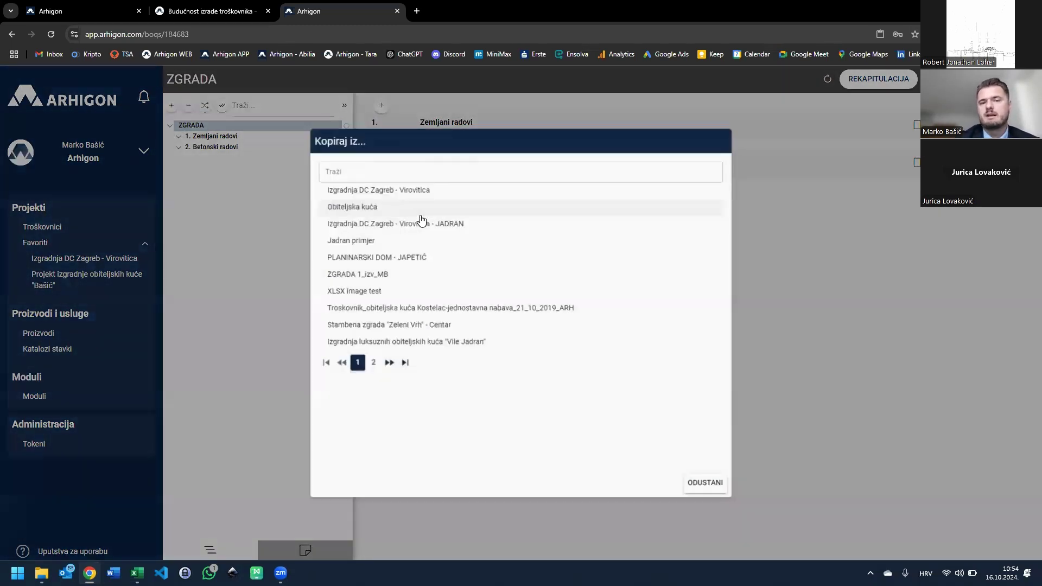
{"action": "left_click", "coordinate": [359, 186]}
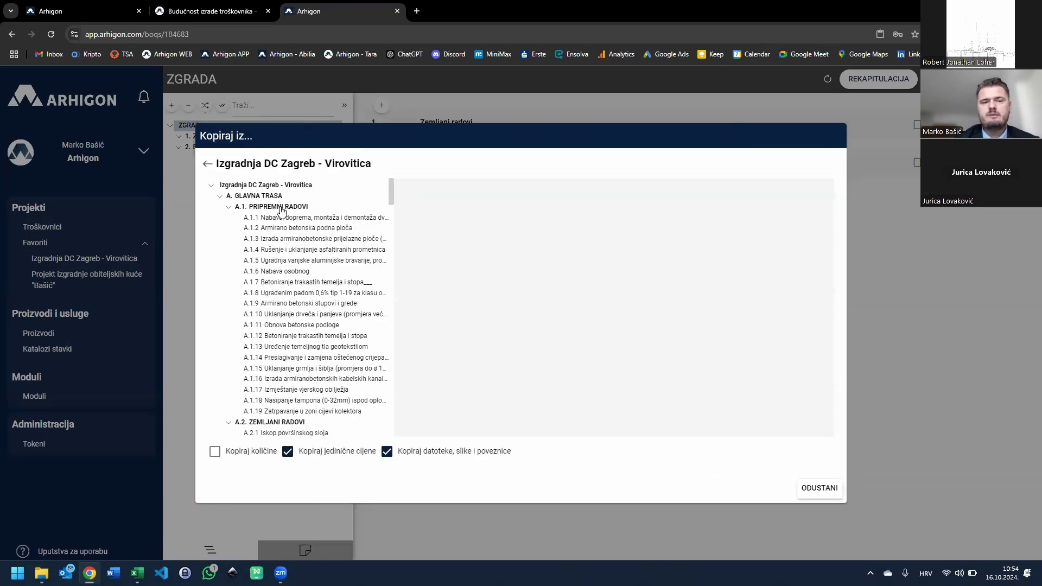
{"action": "left_click", "coordinate": [292, 206]}
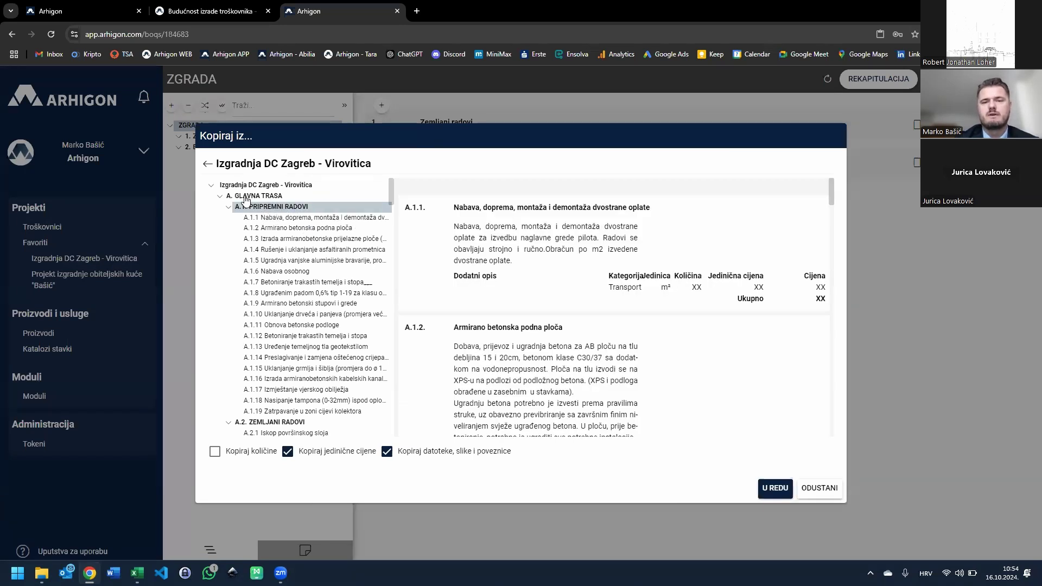
{"action": "scroll", "coordinate": [620, 244], "scroll_direction": "down", "scroll_amount": 6}
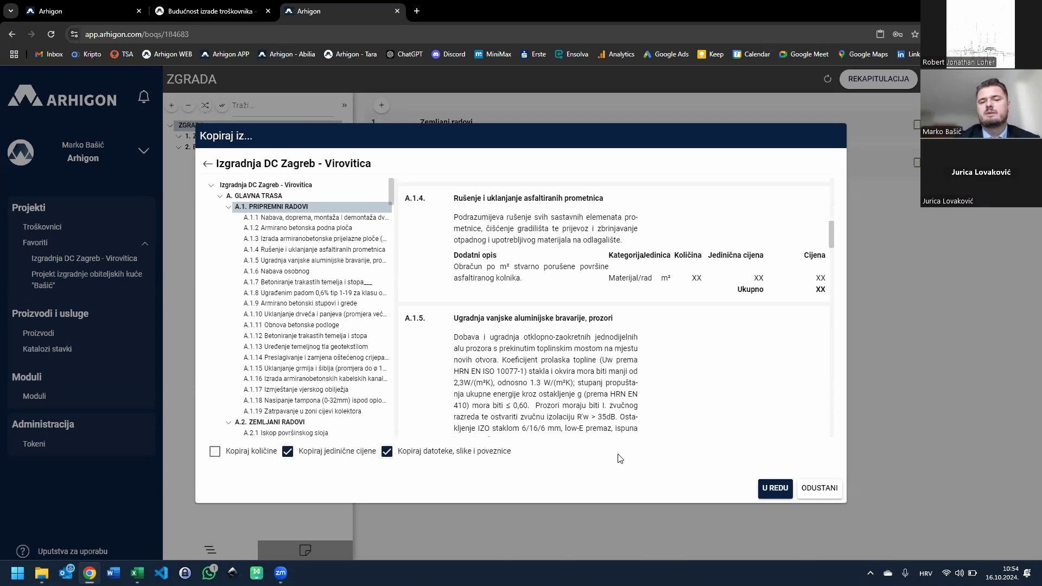
{"action": "left_click", "coordinate": [776, 491]}
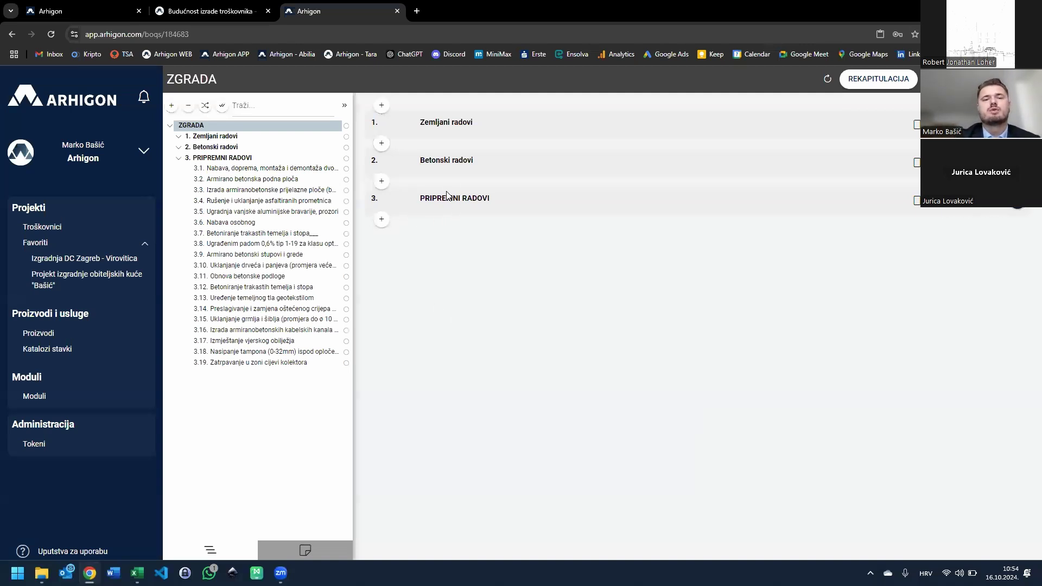
Read through the items of the PRIPREMNI RADOVI group, view the group's collaborators and close its settings
{"action": "left_click", "coordinate": [468, 205]}
{"action": "scroll", "coordinate": [821, 221], "scroll_direction": "down", "scroll_amount": 15}
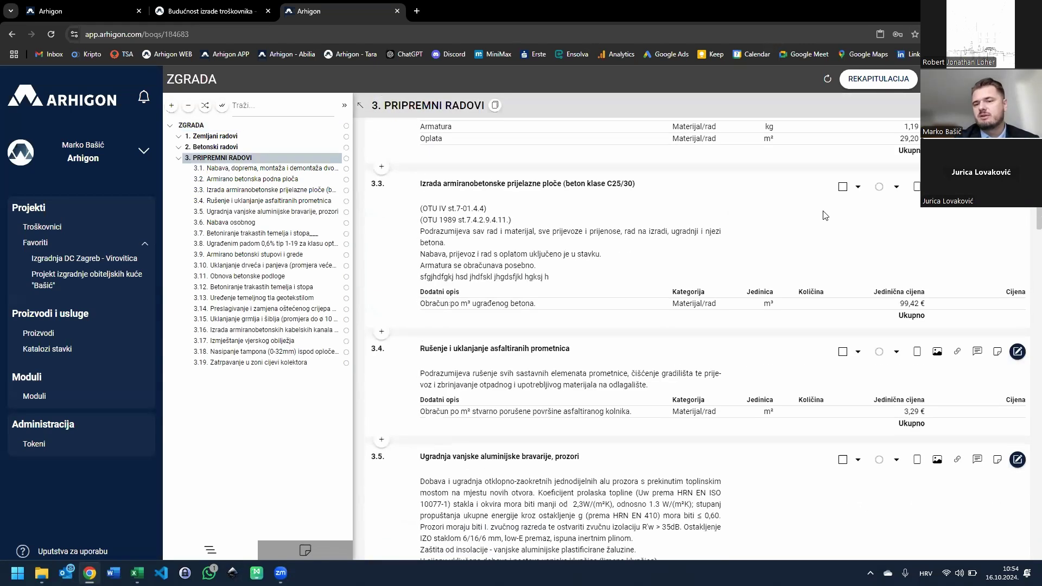
{"action": "scroll", "coordinate": [729, 242], "scroll_direction": "up", "scroll_amount": 15}
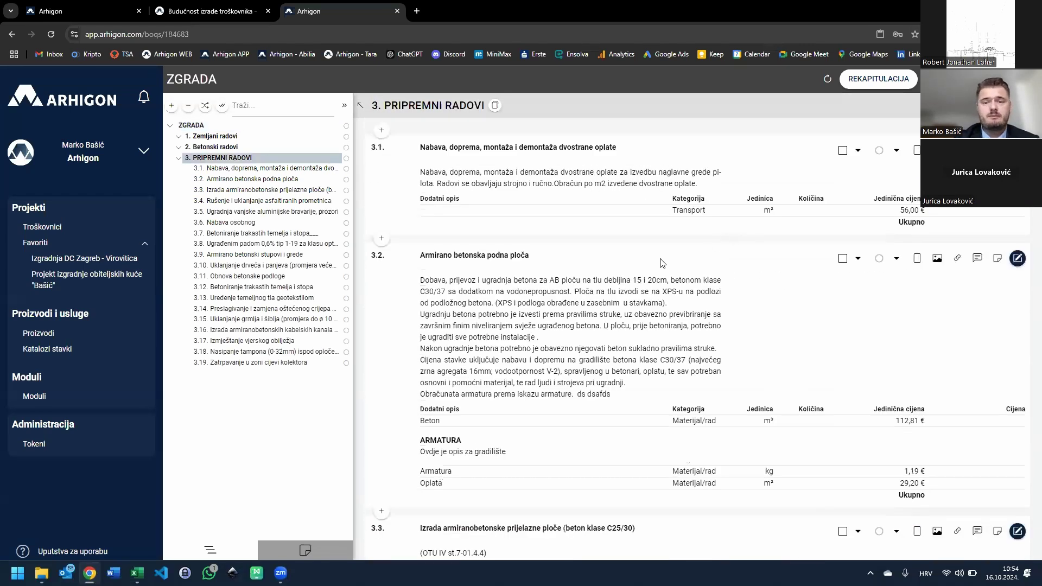
{"action": "scroll", "coordinate": [675, 296], "scroll_direction": "down", "scroll_amount": 20}
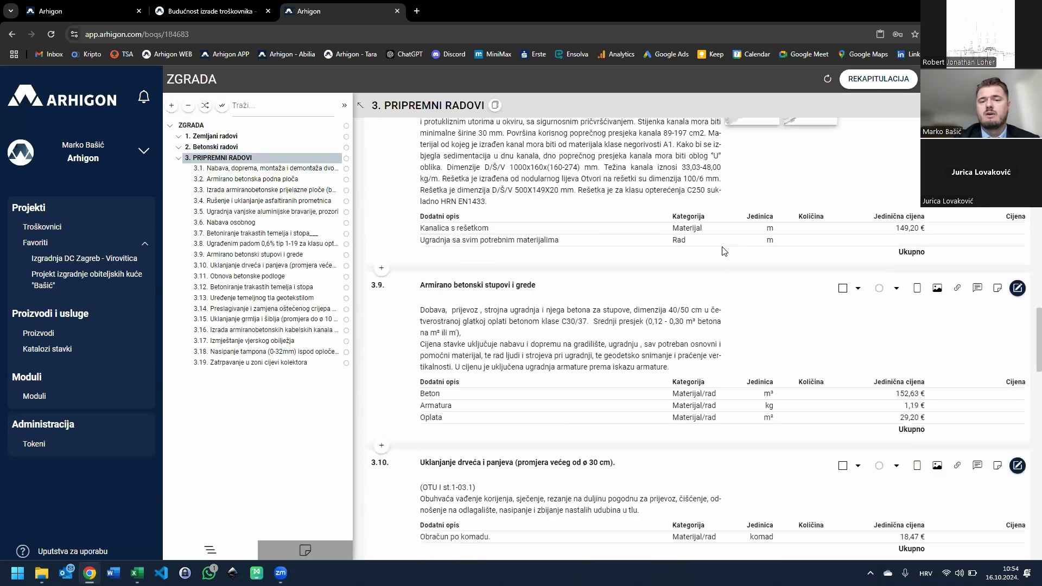
{"action": "scroll", "coordinate": [711, 242], "scroll_direction": "down", "scroll_amount": 8}
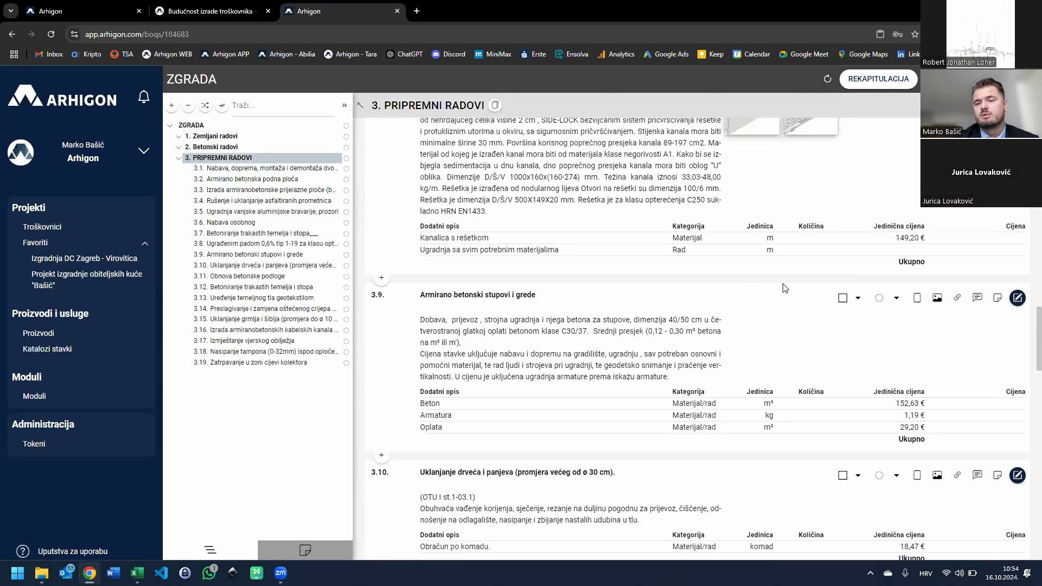
{"action": "scroll", "coordinate": [721, 244], "scroll_direction": "up", "scroll_amount": 3}
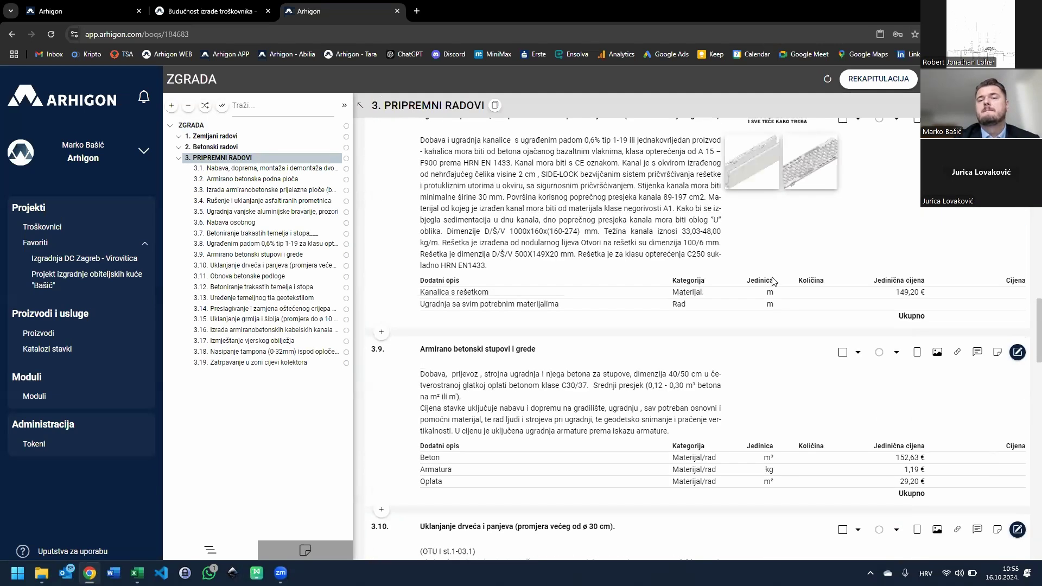
{"action": "scroll", "coordinate": [766, 248], "scroll_direction": "up", "scroll_amount": 7}
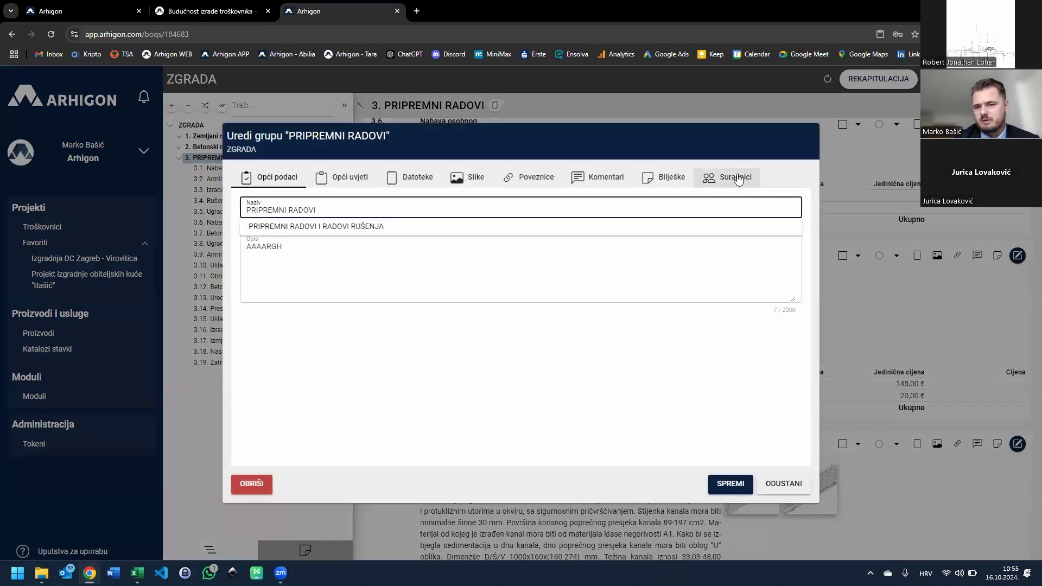
{"action": "left_click", "coordinate": [727, 178]}
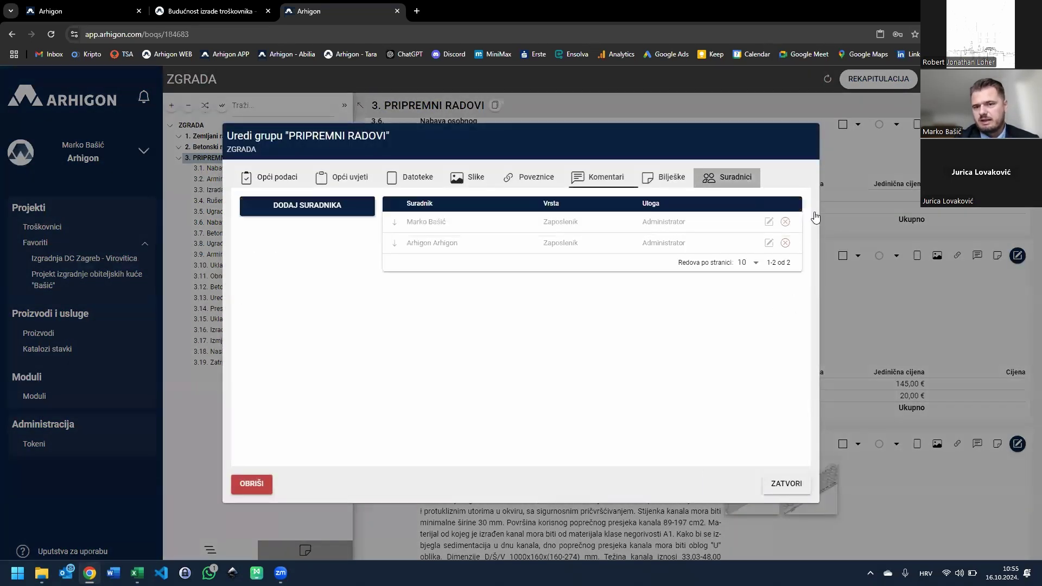
{"action": "left_click", "coordinate": [786, 483]}
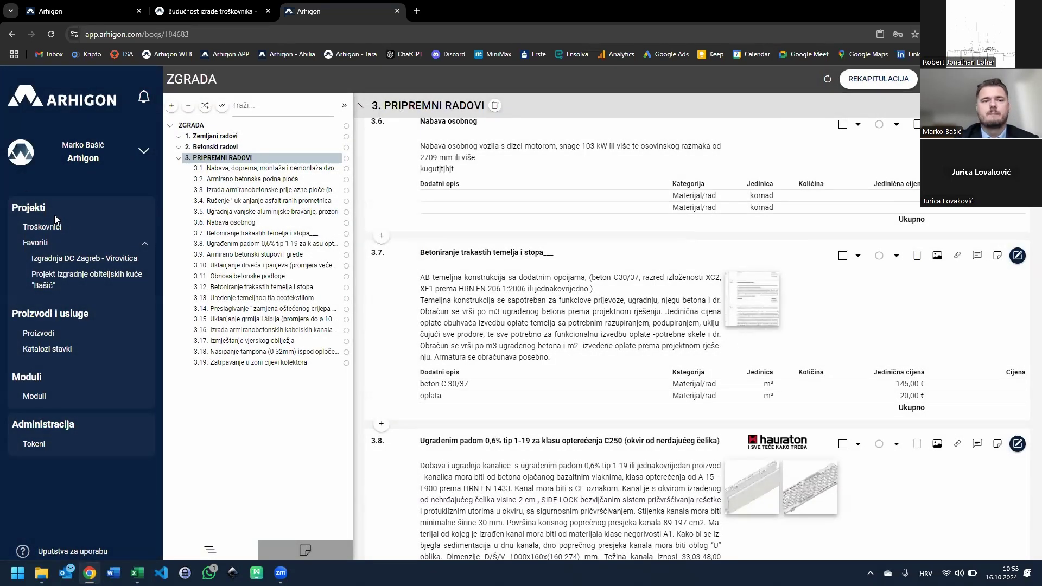
Return to the Troškovnici list and open the workbook TROŠKOVNIK - UVOZ.xlsx from the Arhigon WEBINAR folder in Excel
{"action": "left_click", "coordinate": [52, 225]}
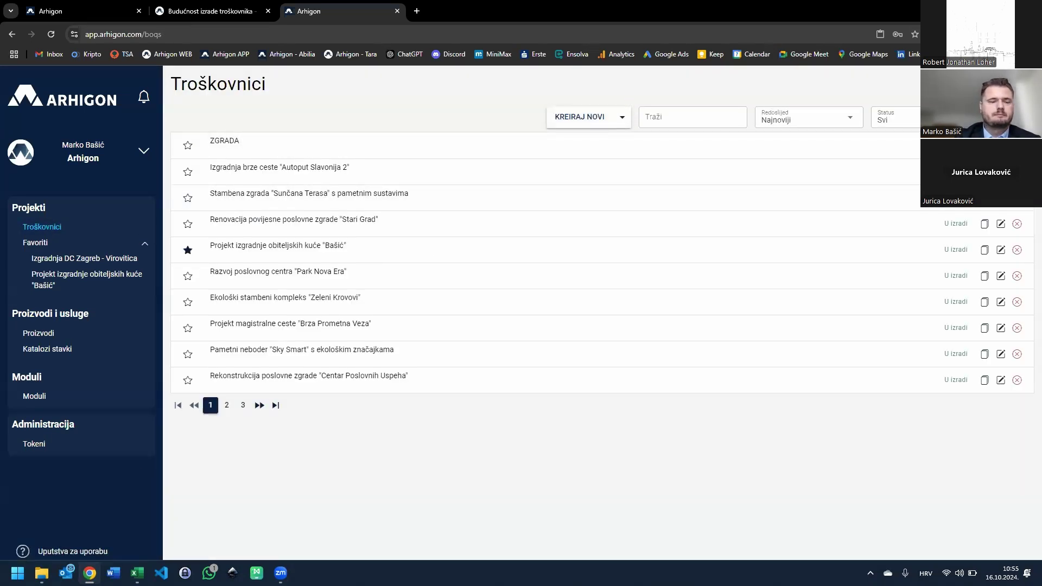
{"action": "left_click", "coordinate": [42, 572]}
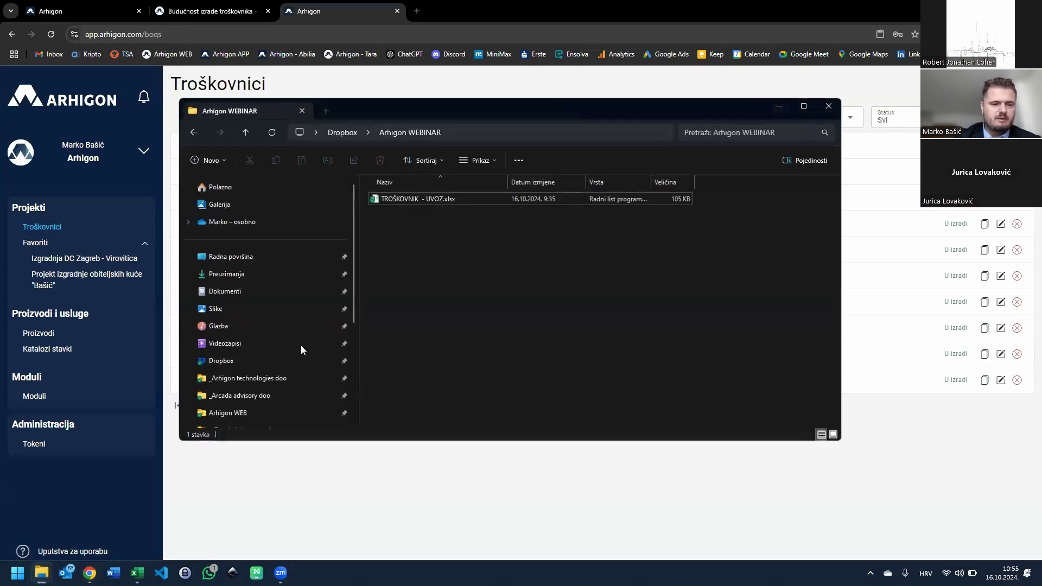
{"action": "double_click", "coordinate": [436, 202]}
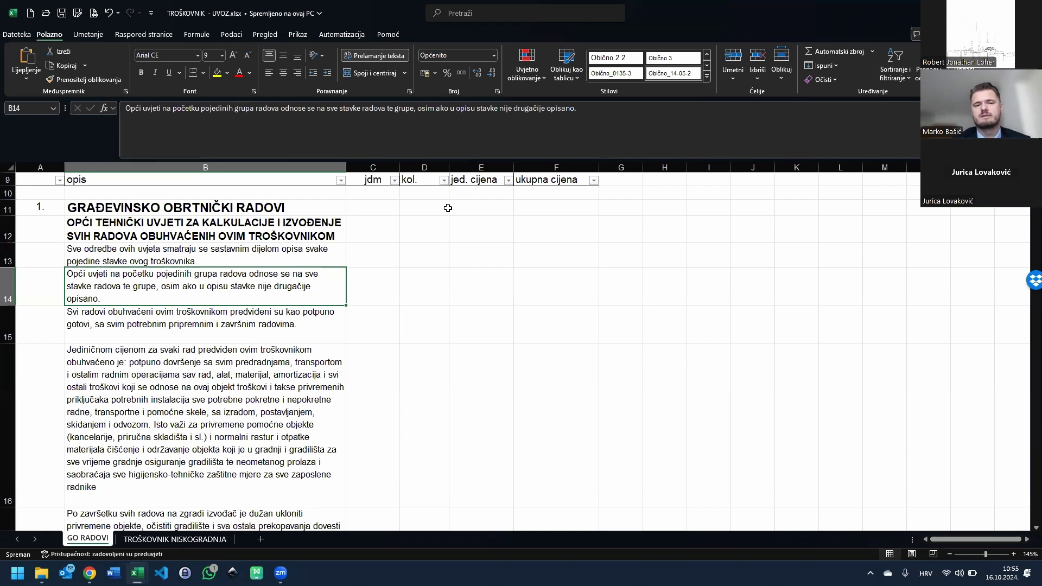
Examine the numbering column, main heading and general technical conditions at the start of the GO RADOVI sheet
{"action": "left_click", "coordinate": [178, 223]}
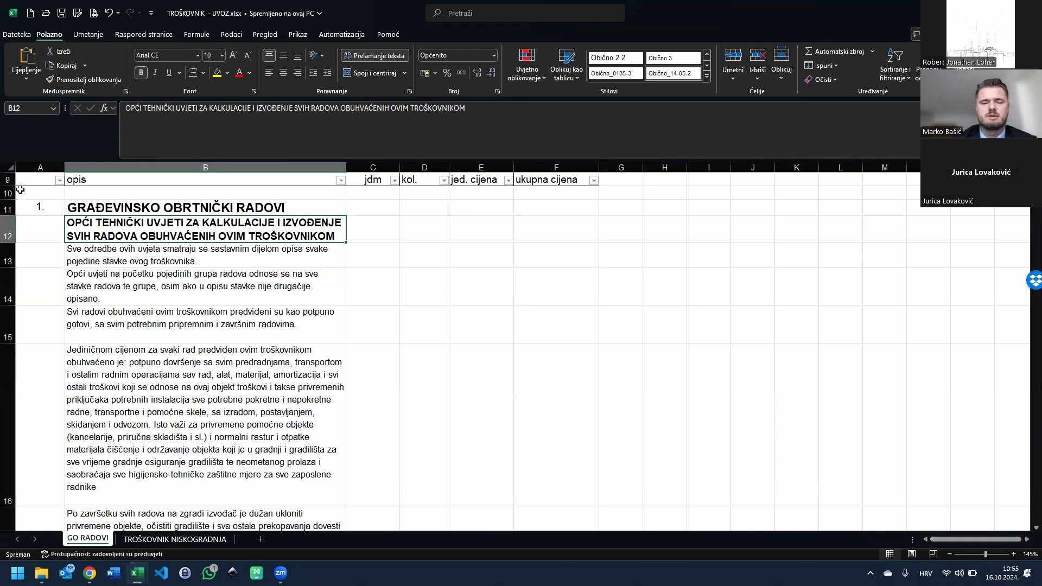
{"action": "left_click", "coordinate": [53, 211]}
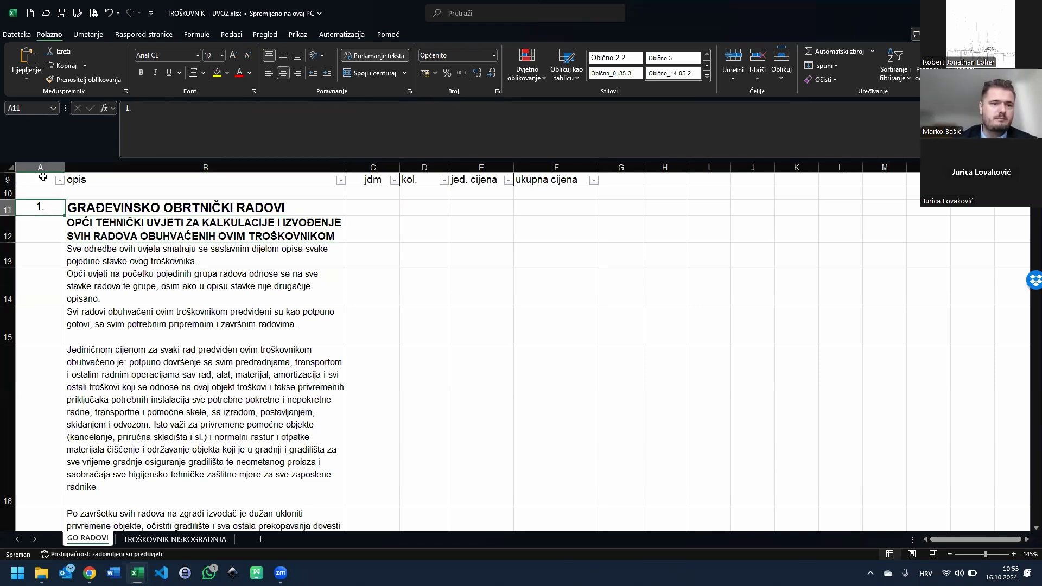
{"action": "left_click", "coordinate": [43, 177]}
{"action": "key", "text": "ctrl+shift+Down"}
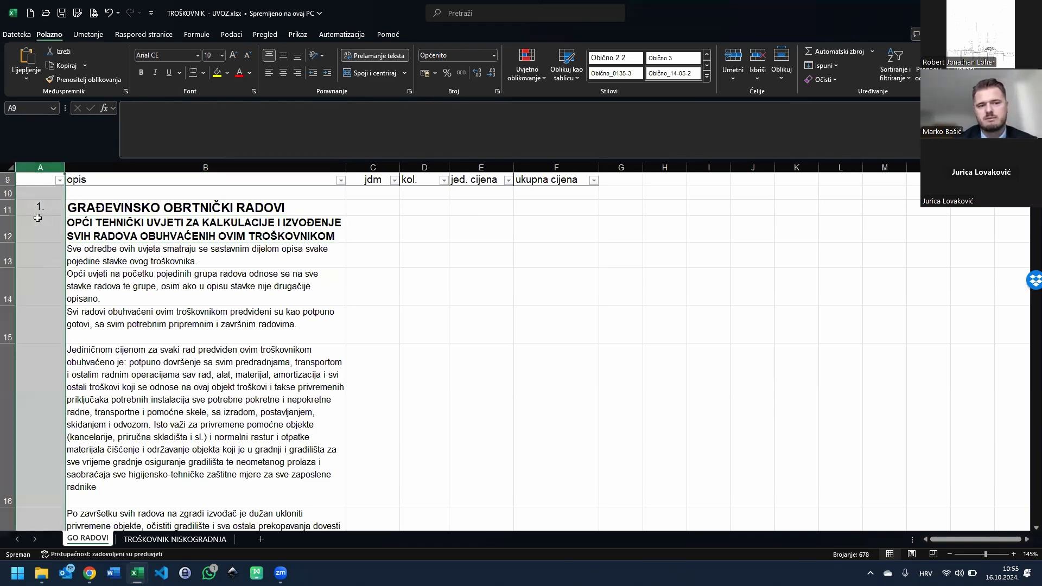
{"action": "left_click", "coordinate": [161, 210]}
{"action": "scroll", "coordinate": [147, 237], "scroll_direction": "up", "scroll_amount": 1}
{"action": "left_click_drag", "start_coordinate": [156, 269], "coordinate": [197, 468]}
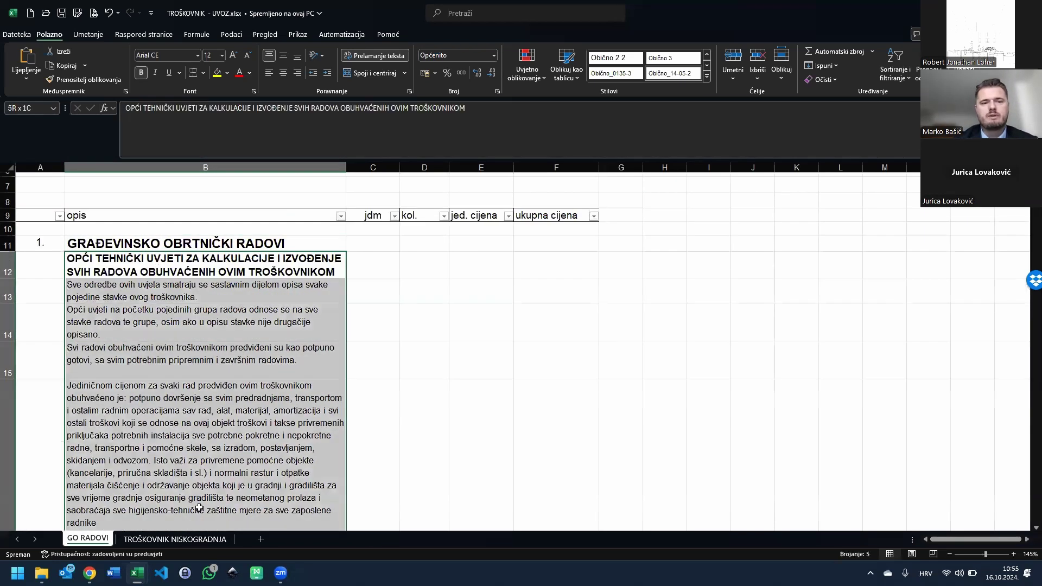
{"action": "scroll", "coordinate": [224, 300], "scroll_direction": "down", "scroll_amount": 3}
{"action": "scroll", "coordinate": [224, 300], "scroll_direction": "down", "scroll_amount": 5}
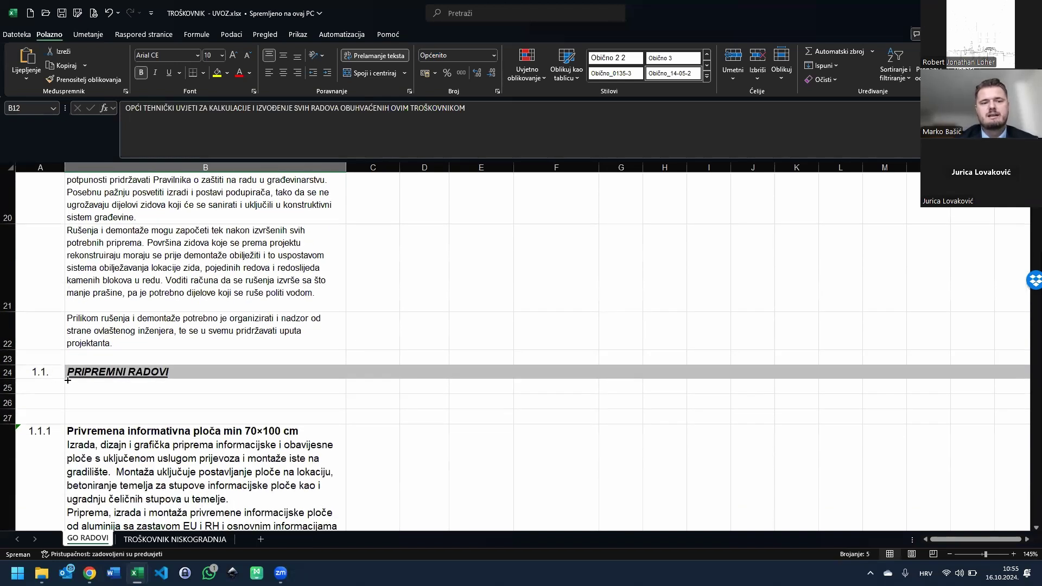
Examine the 1.1. PRIPREMNI RADOVI group and item 1.1.1 with its number, description, unit, quantity and price cells
{"action": "left_click", "coordinate": [62, 375]}
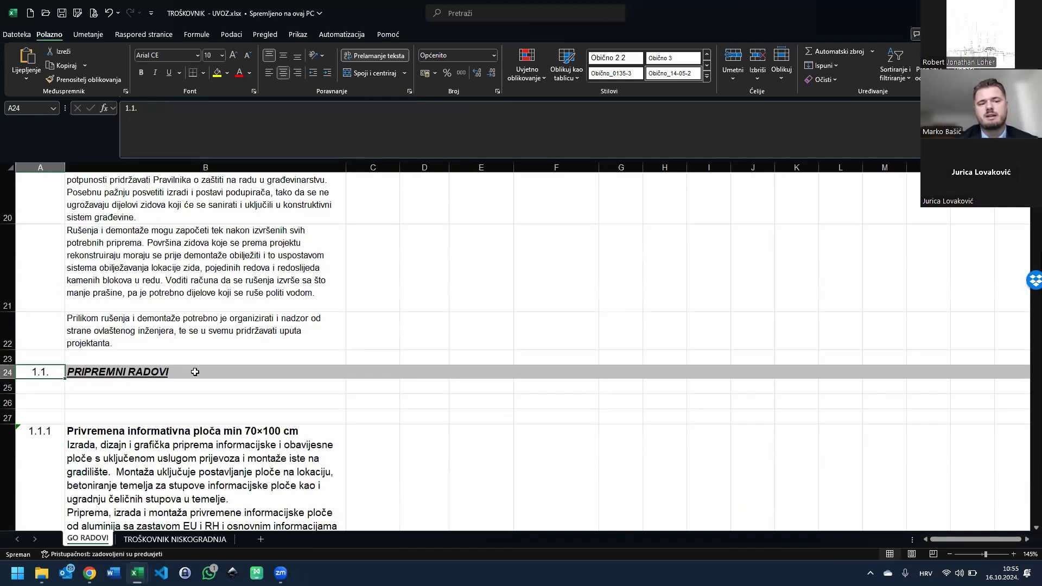
{"action": "scroll", "coordinate": [135, 342], "scroll_direction": "down", "scroll_amount": 2}
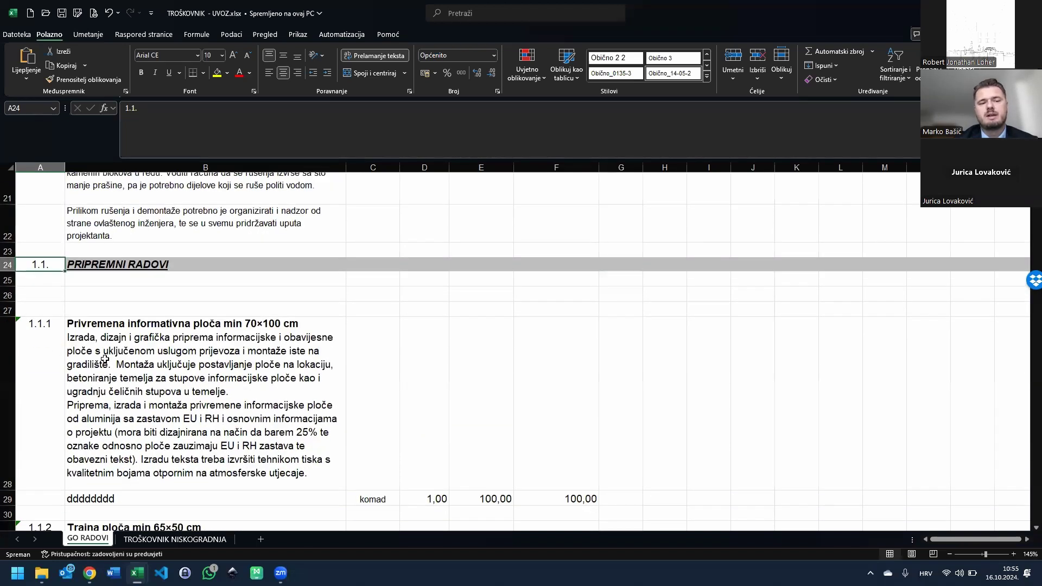
{"action": "left_click", "coordinate": [105, 359]}
{"action": "left_click", "coordinate": [42, 343]}
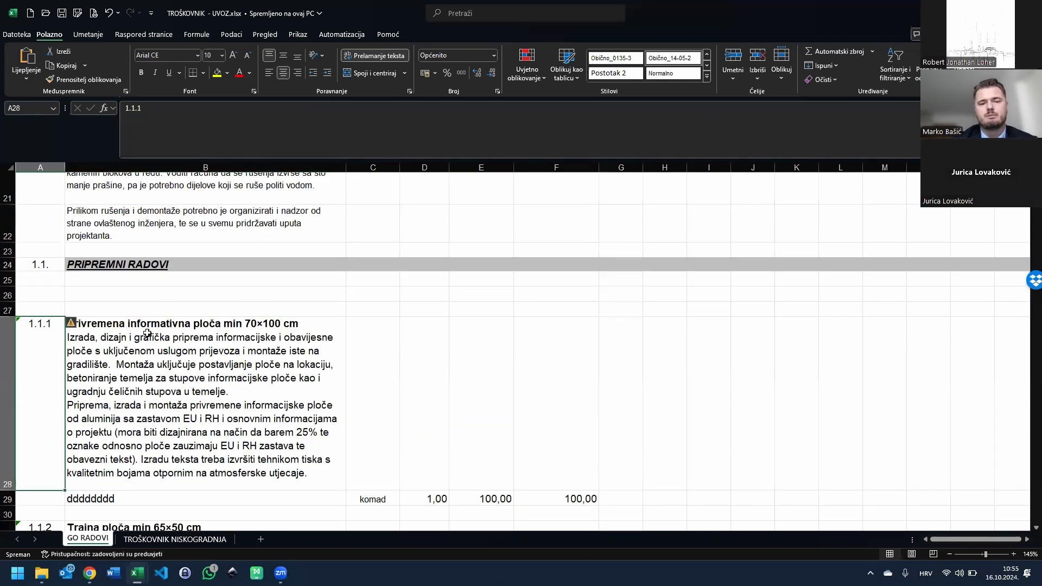
{"action": "scroll", "coordinate": [147, 333], "scroll_direction": "down", "scroll_amount": 1}
{"action": "left_click_drag", "start_coordinate": [374, 427], "coordinate": [553, 426]}
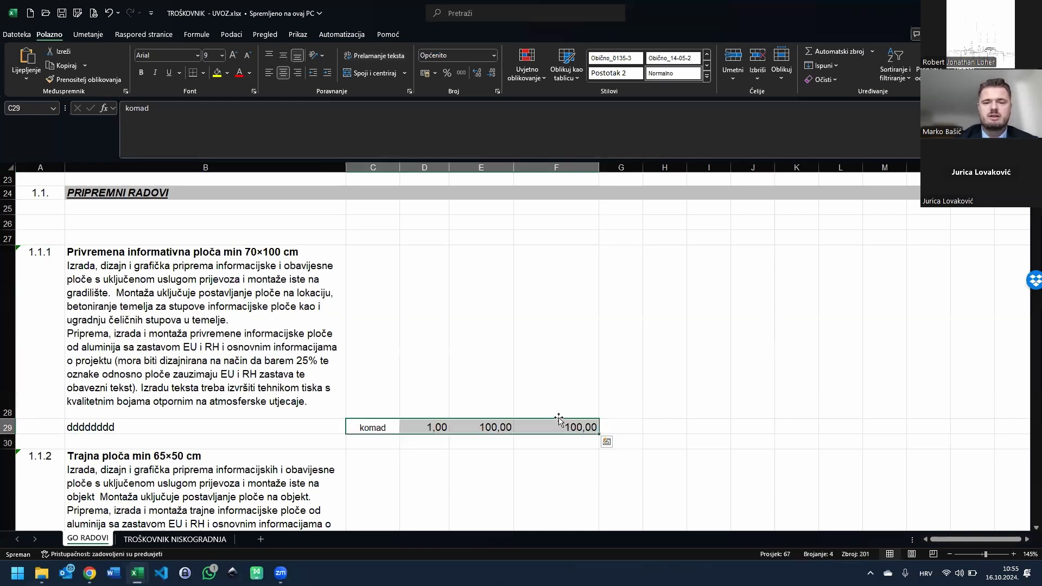
{"action": "left_click_drag", "start_coordinate": [446, 414], "coordinate": [355, 453]}
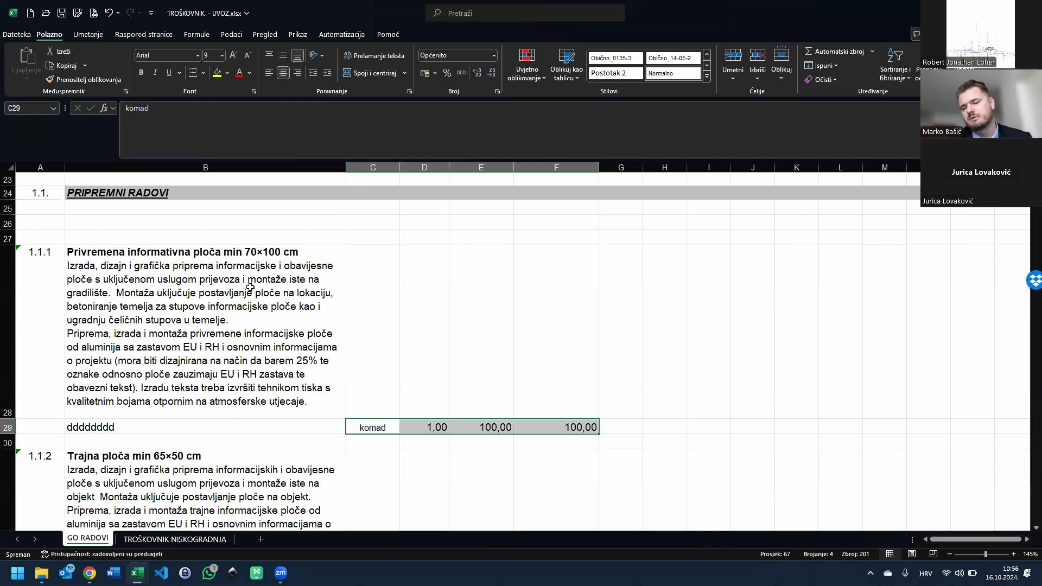
Replace the additional description in cell B29, below item 1.1.1, with WEBINAR
{"action": "scroll", "coordinate": [297, 355], "scroll_direction": "down", "scroll_amount": 2}
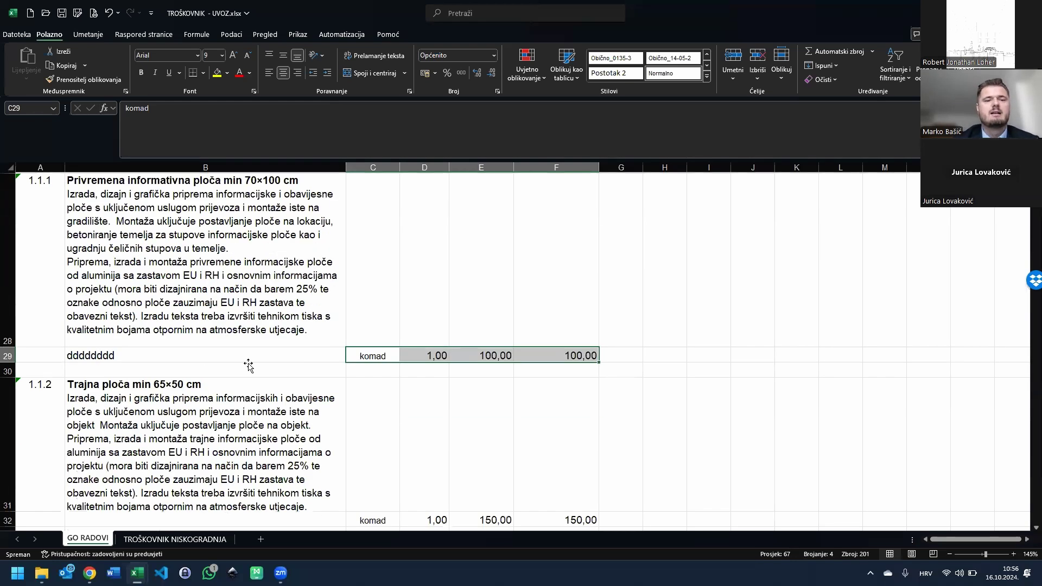
{"action": "left_click", "coordinate": [247, 359]}
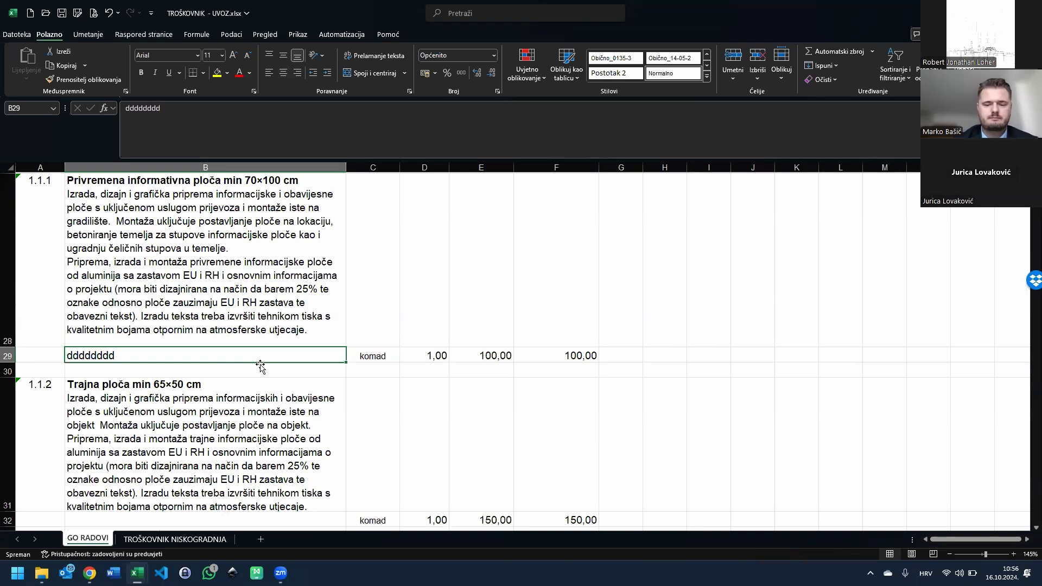
{"action": "type", "text": "WEBINAR"}
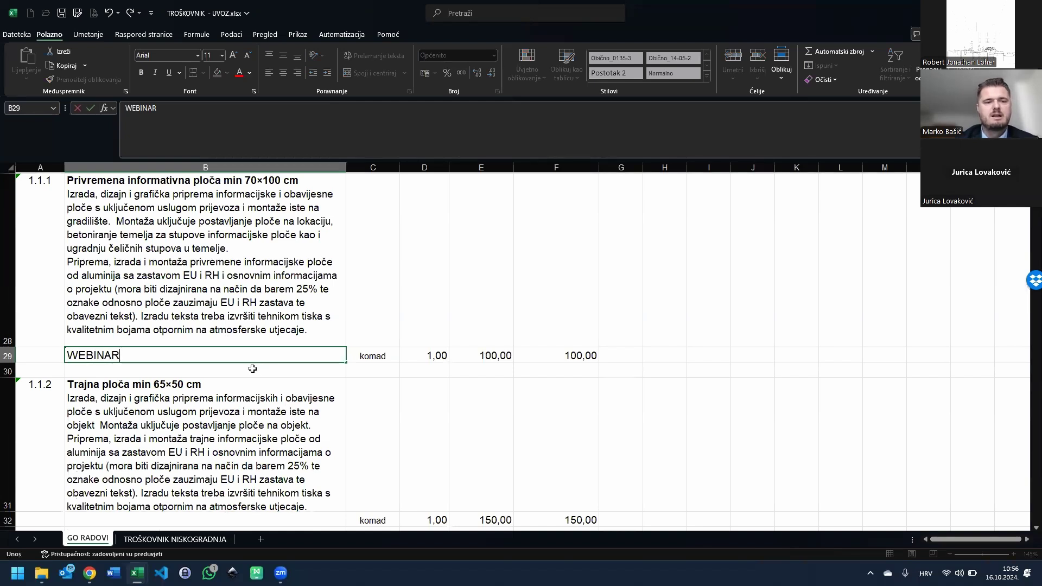
{"action": "left_click", "coordinate": [276, 392]}
{"action": "left_click", "coordinate": [204, 354]}
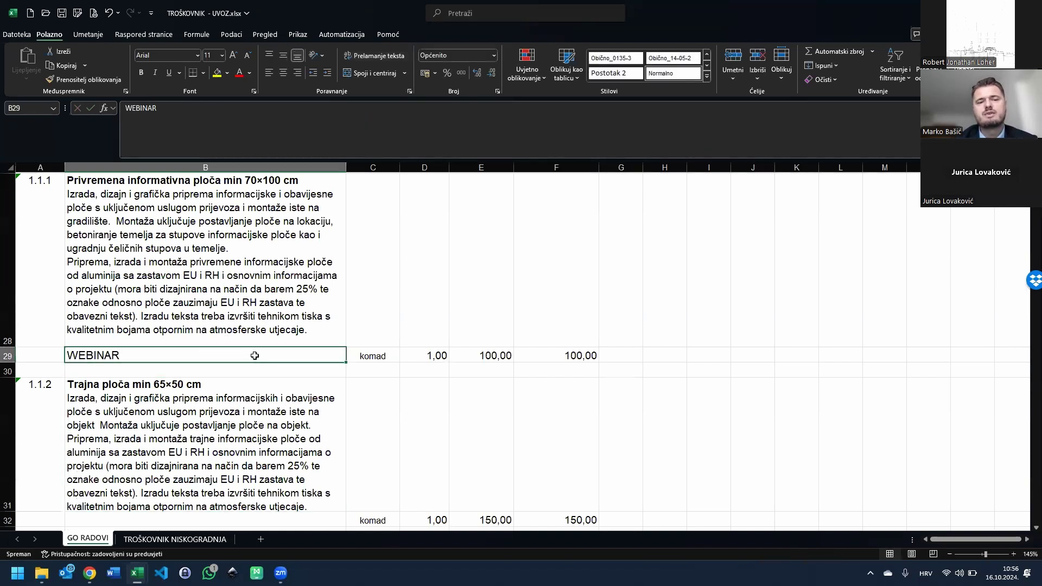
Examine the layout of item 1.1.4, the empty row above it and the items of the 1.2. ZEMLJANI RADOVI group
{"action": "scroll", "coordinate": [358, 293], "scroll_direction": "down", "scroll_amount": 3}
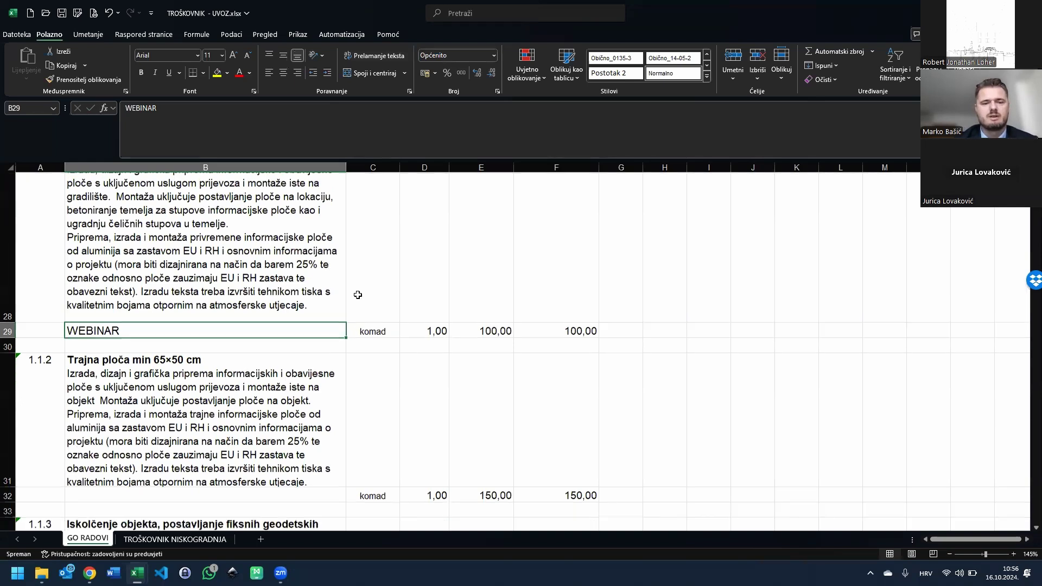
{"action": "scroll", "coordinate": [378, 289], "scroll_direction": "down", "scroll_amount": 3}
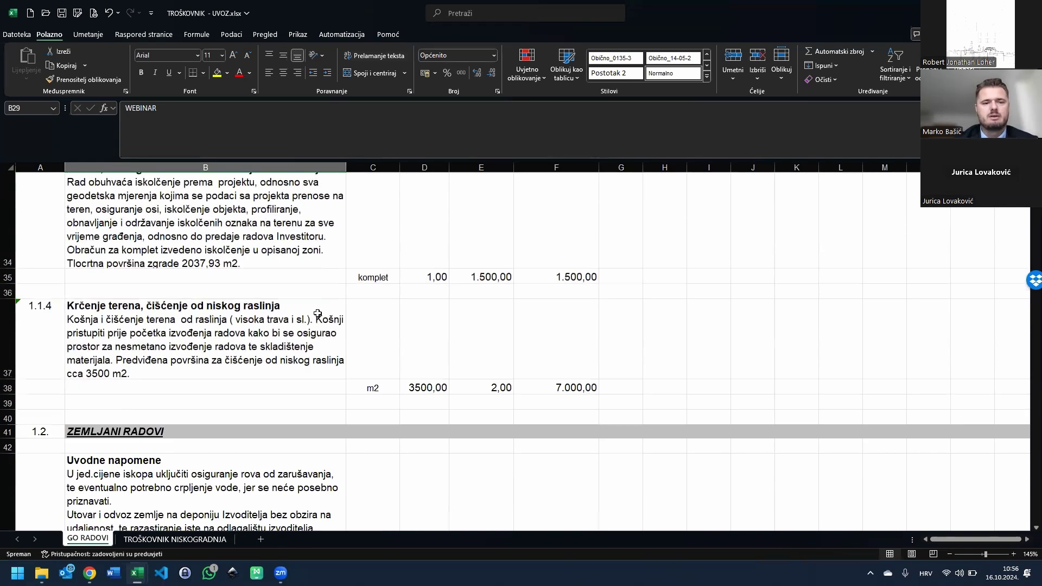
{"action": "left_click", "coordinate": [173, 337]}
{"action": "left_click_drag", "start_coordinate": [60, 332], "coordinate": [567, 331]}
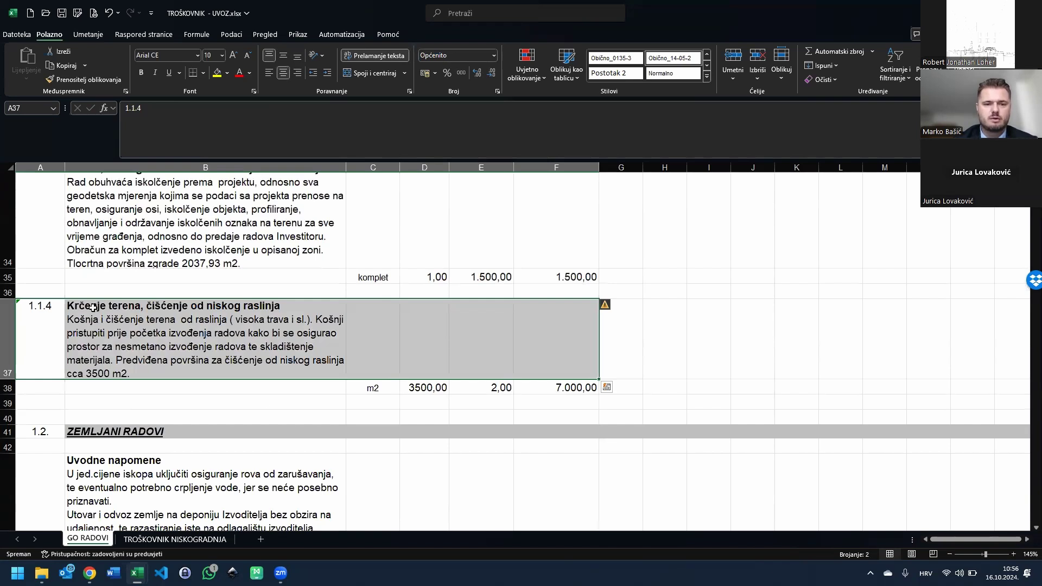
{"action": "left_click", "coordinate": [171, 305]}
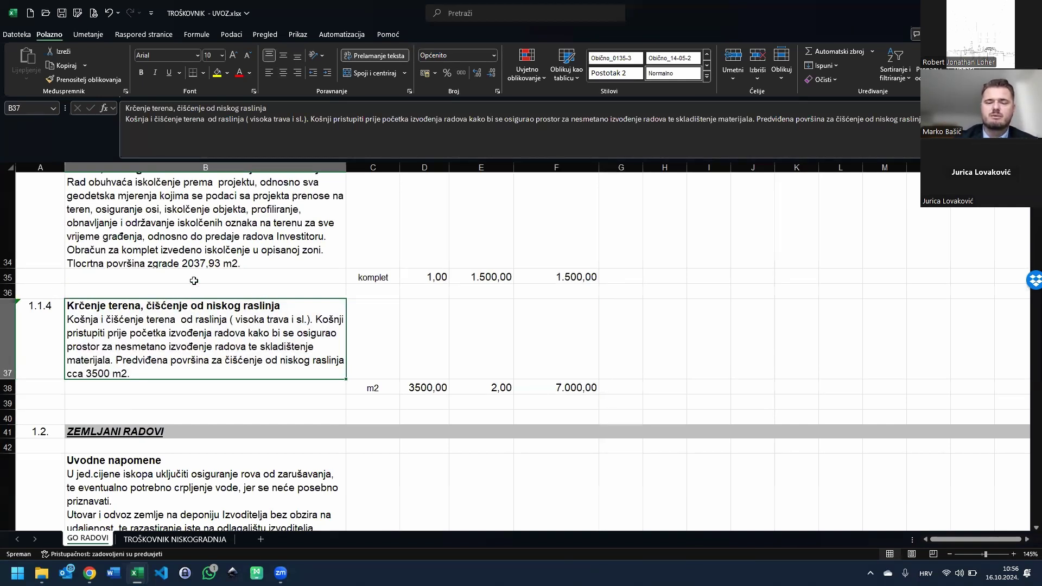
{"action": "left_click", "coordinate": [39, 289]}
{"action": "left_click_drag", "start_coordinate": [39, 289], "coordinate": [142, 287]}
{"action": "left_click", "coordinate": [440, 330]}
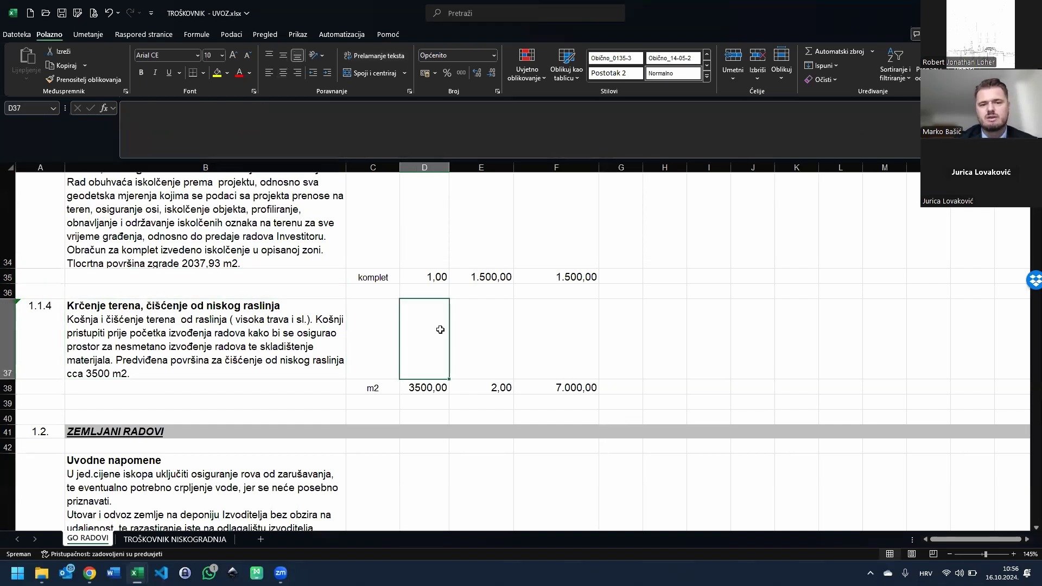
{"action": "scroll", "coordinate": [407, 336], "scroll_direction": "down", "scroll_amount": 3}
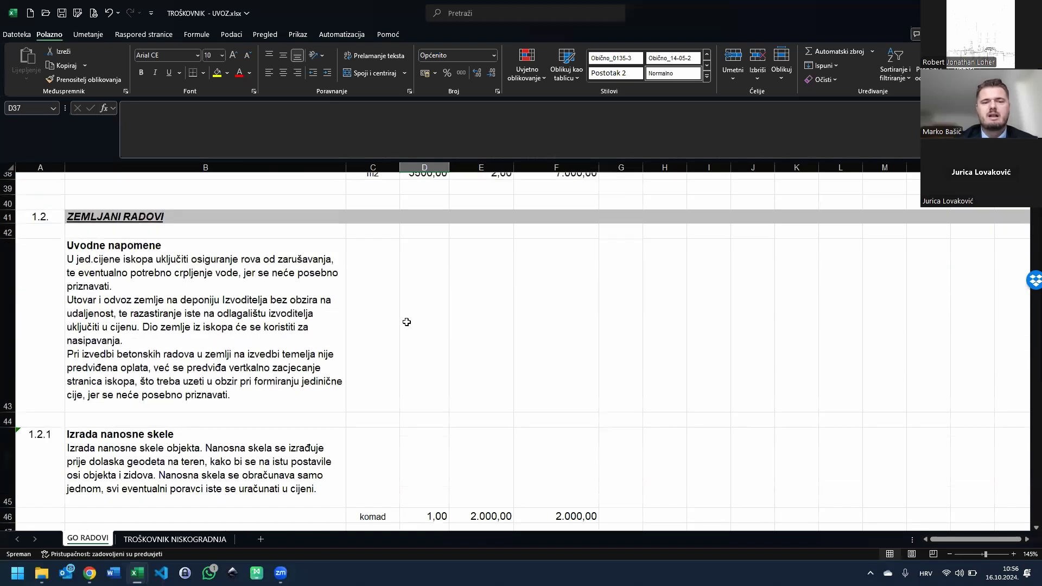
{"action": "scroll", "coordinate": [411, 343], "scroll_direction": "down", "scroll_amount": 1}
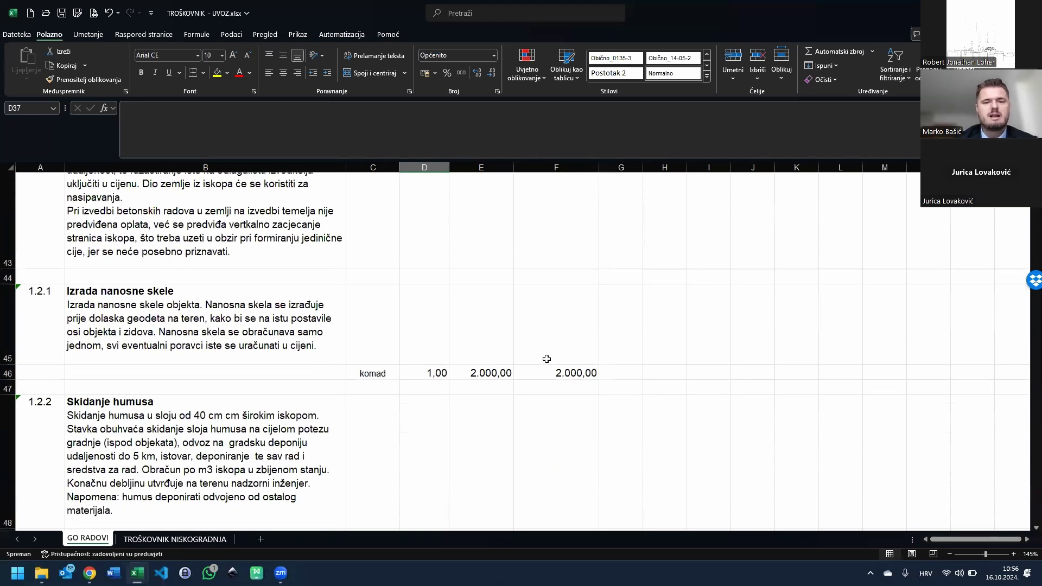
Review the PRIPREMNI RADOVI and ZEMLJANI RADOVI groups on the TROŠKOVNIK NISKOGRADNJA sheet
{"action": "left_click", "coordinate": [174, 539]}
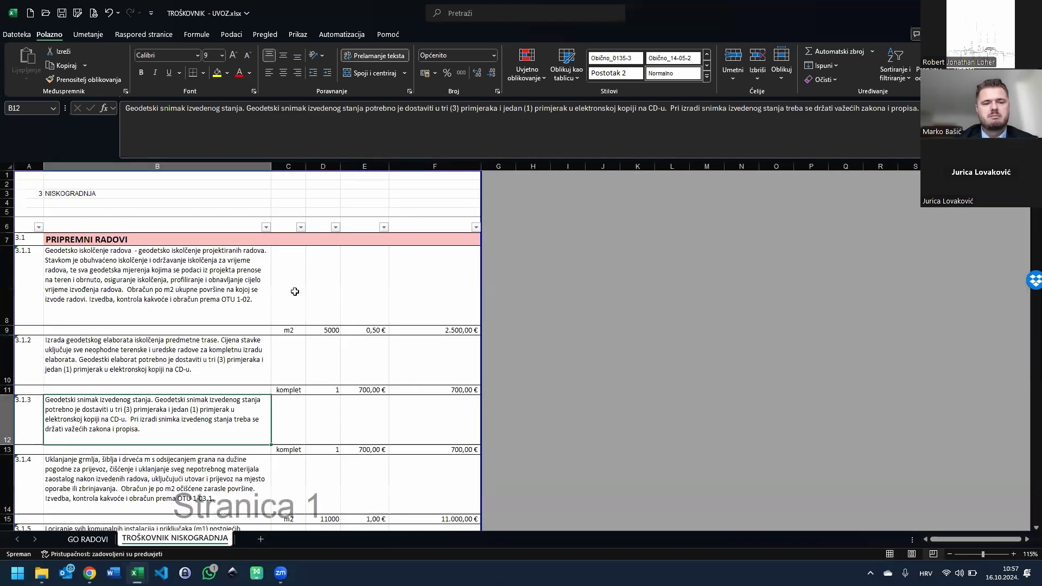
{"action": "scroll", "coordinate": [236, 262], "scroll_direction": "down", "scroll_amount": 1}
{"action": "scroll", "coordinate": [215, 282], "scroll_direction": "up", "scroll_amount": 1}
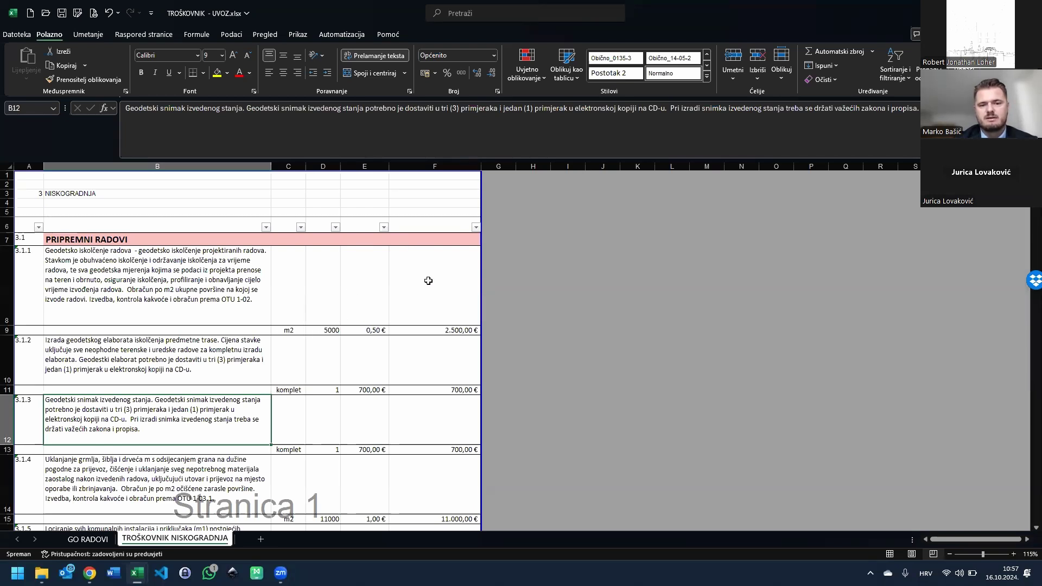
{"action": "scroll", "coordinate": [315, 333], "scroll_direction": "down", "scroll_amount": 3}
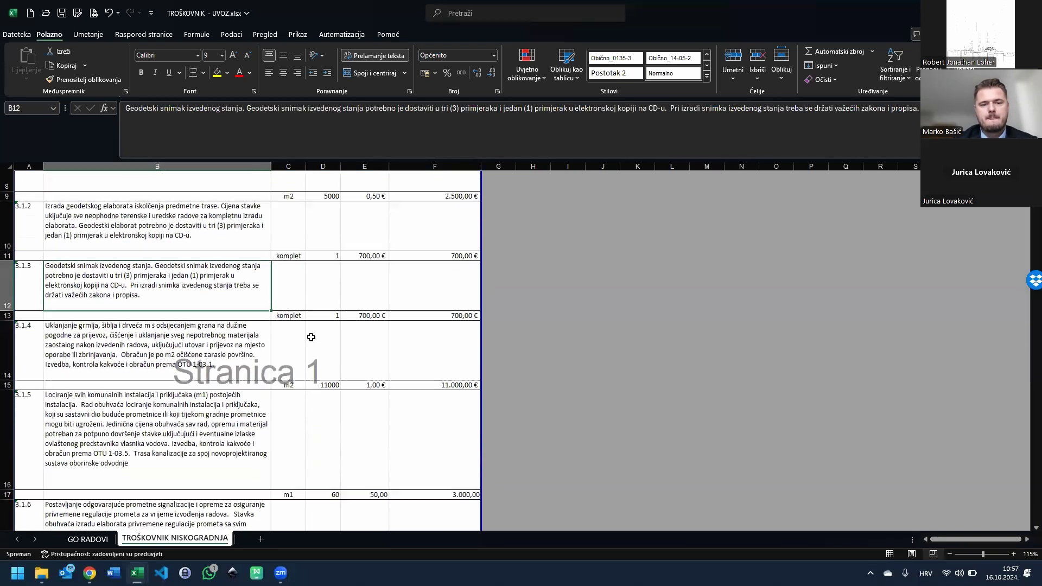
{"action": "scroll", "coordinate": [354, 390], "scroll_direction": "down", "scroll_amount": 2}
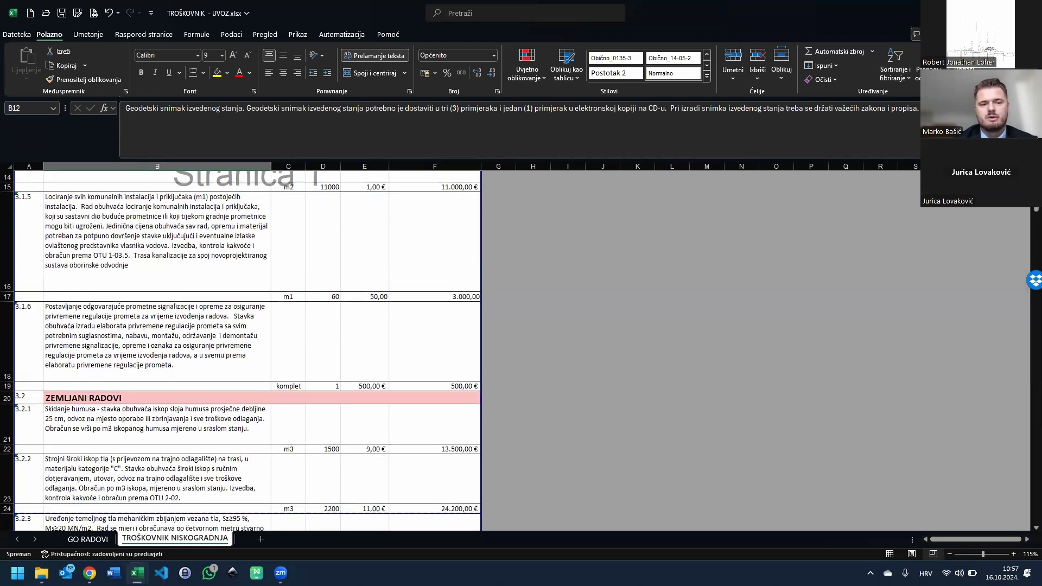
Switch back to Arhigon, start creating a bill by XLSX import and choose the file TROŠKOVNIK - UVOZ.xlsx
{"action": "left_click", "coordinate": [90, 572]}
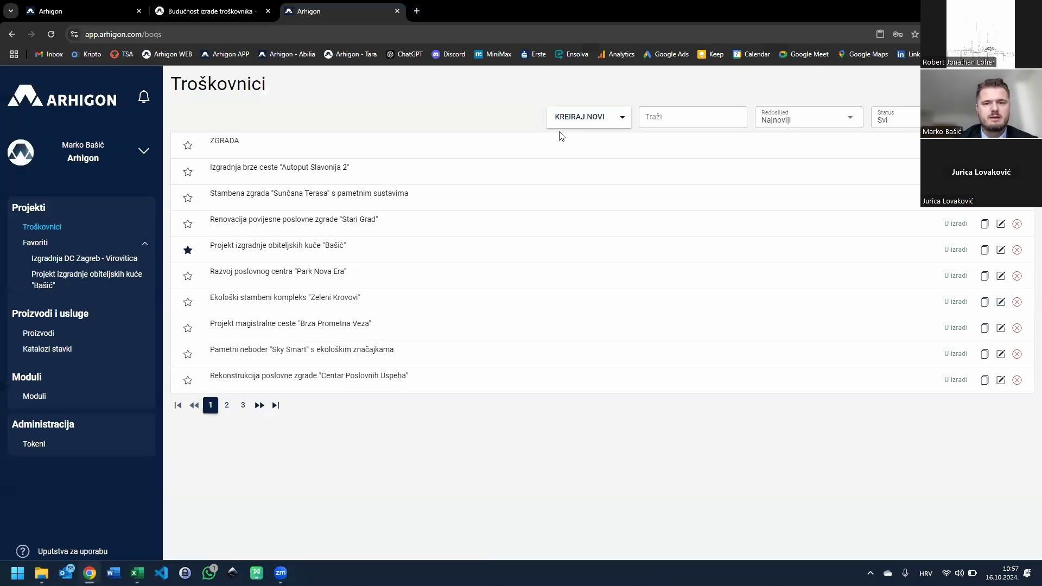
{"action": "left_click", "coordinate": [622, 118]}
{"action": "left_click", "coordinate": [608, 140]}
{"action": "left_click", "coordinate": [433, 308]}
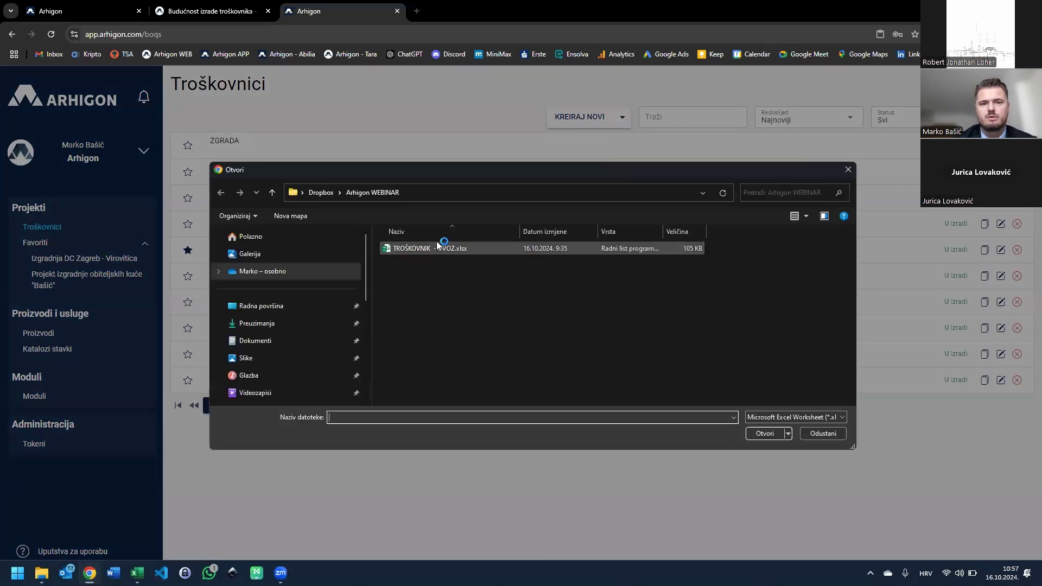
{"action": "left_click", "coordinate": [439, 248]}
{"action": "left_click", "coordinate": [763, 433]}
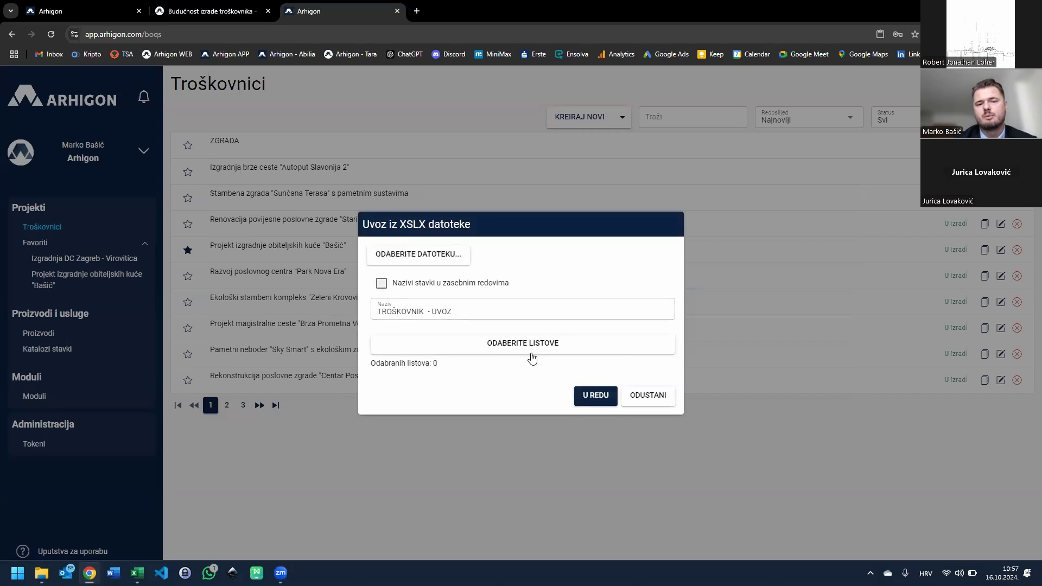
Select the GO RADOVI and TROŠKOVNIK NISKOGRADNJA sheets, enable item names in separate rows for GO RADOVI only, and import the bill
{"action": "left_click", "coordinate": [549, 348]}
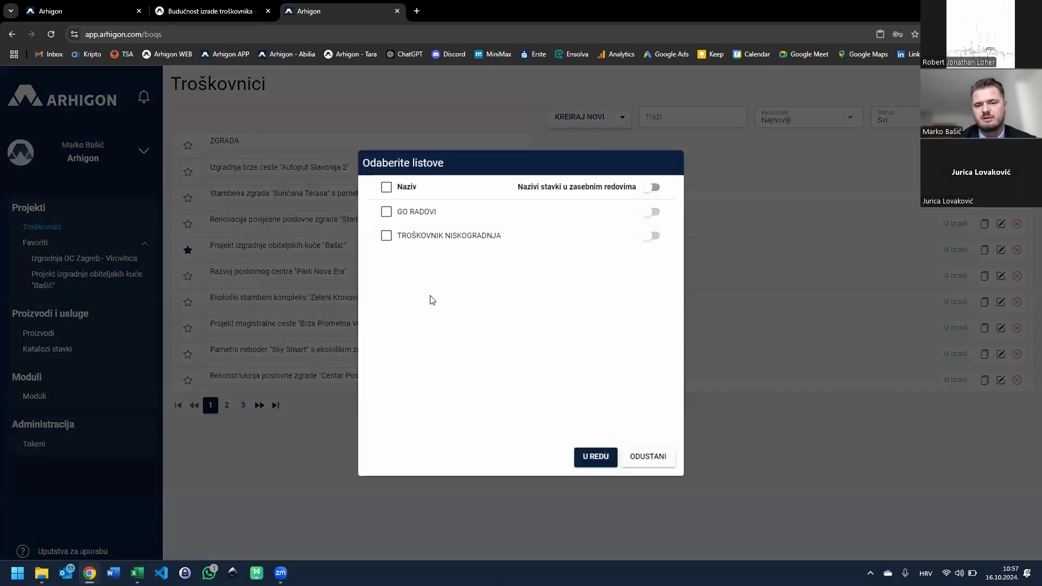
{"action": "left_click", "coordinate": [399, 212]}
{"action": "left_click", "coordinate": [435, 237]}
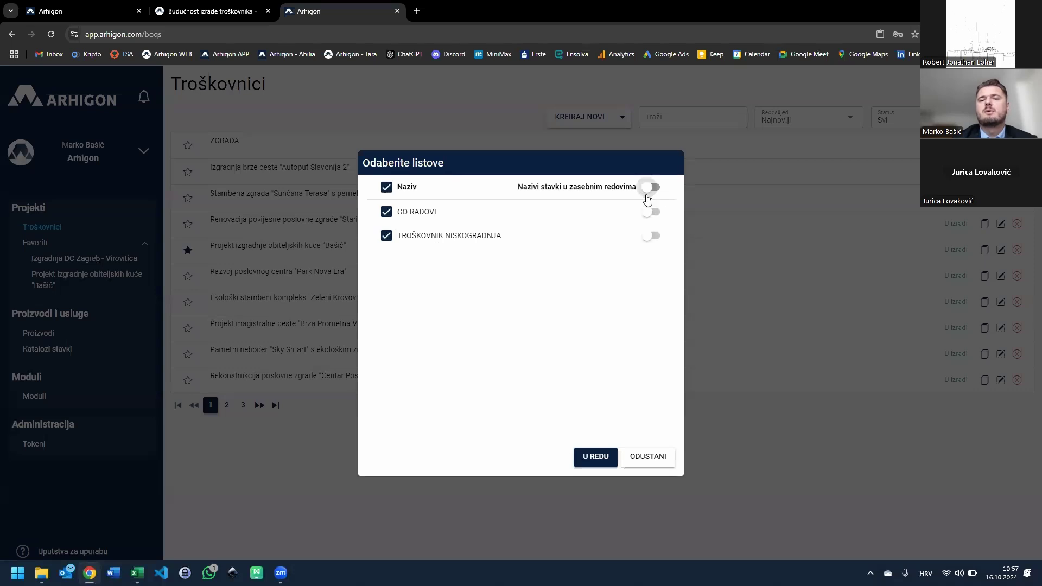
{"action": "left_click", "coordinate": [652, 212]}
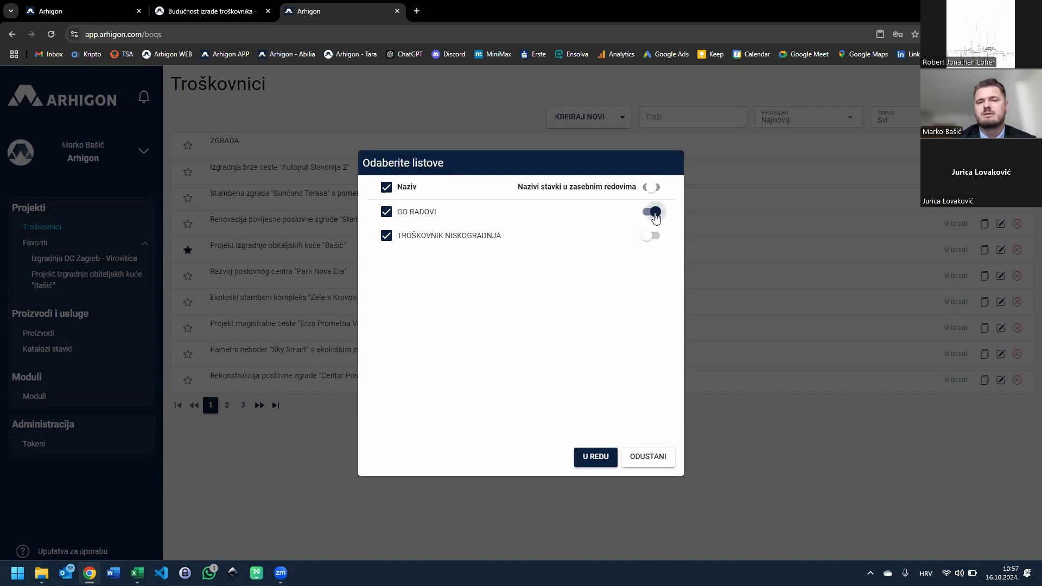
{"action": "left_click", "coordinate": [596, 459]}
{"action": "left_click", "coordinate": [590, 396]}
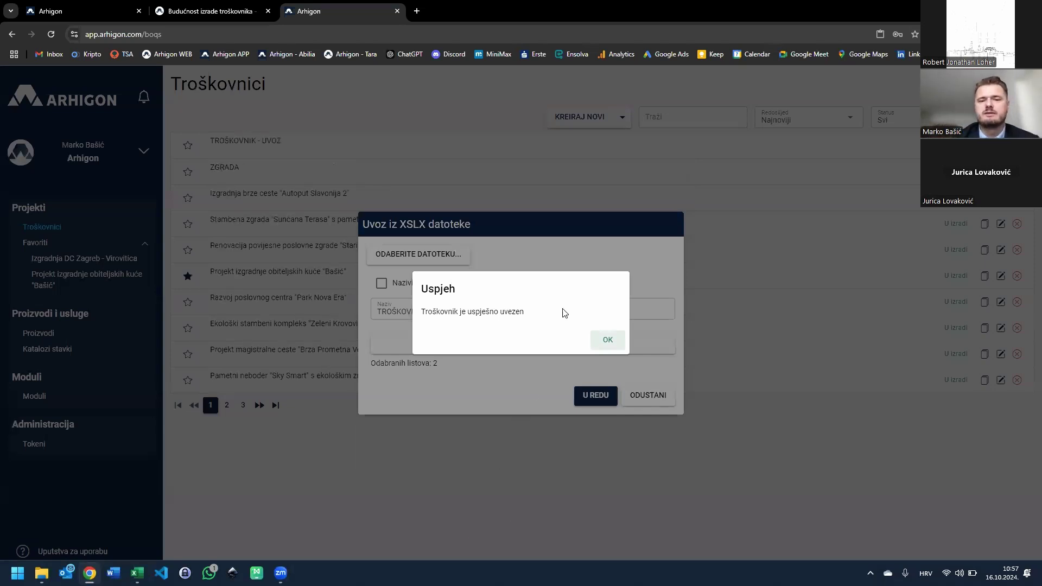
Open the imported TROŠKOVNIK - UVOZ bill and review the subgroups of GRAĐEVINSKO OBRTNIČKI RADOVI
{"action": "left_click", "coordinate": [607, 341]}
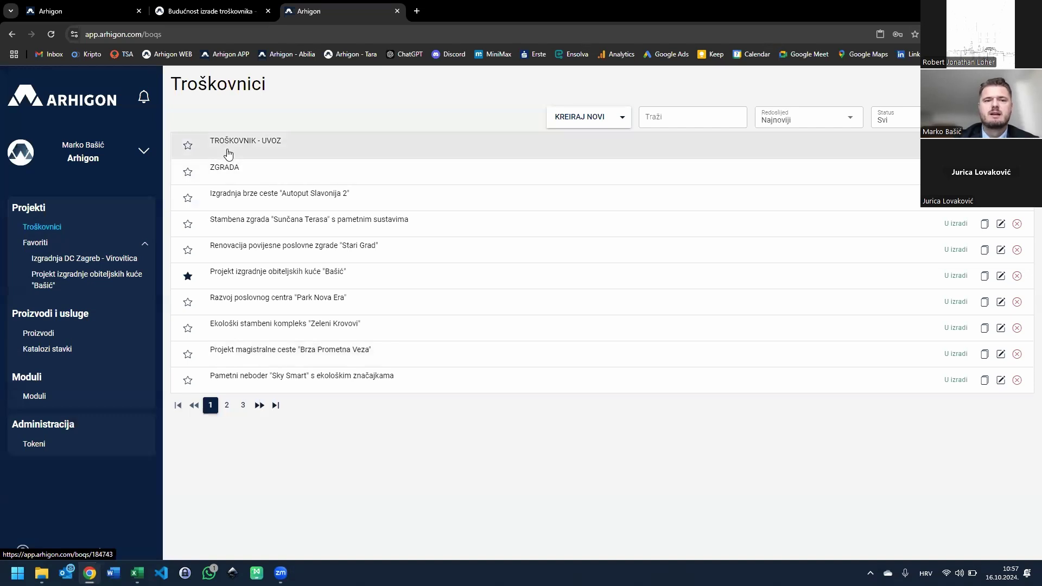
{"action": "left_click", "coordinate": [267, 145]}
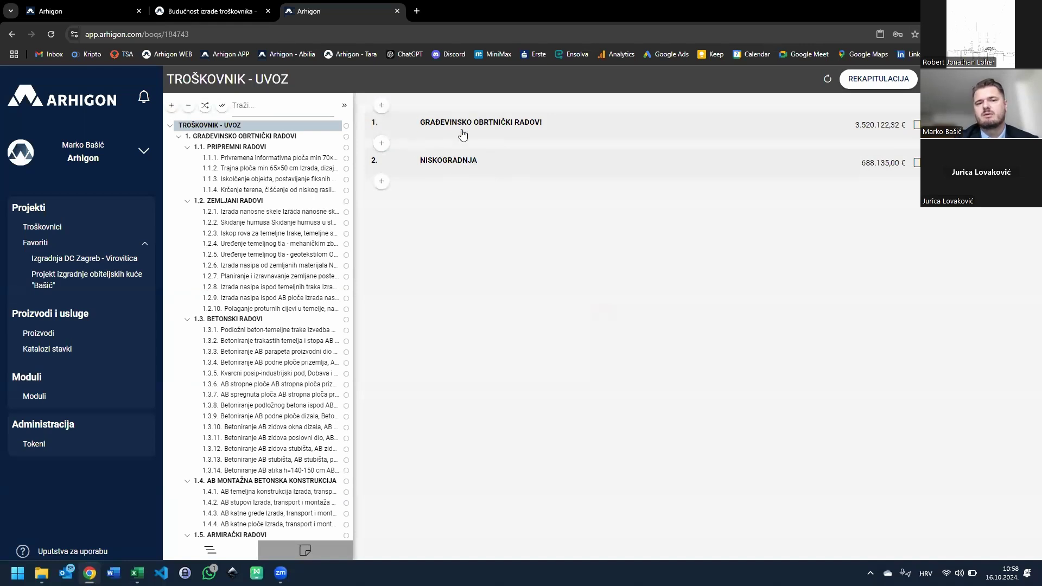
{"action": "left_click", "coordinate": [433, 134]}
{"action": "scroll", "coordinate": [477, 158], "scroll_direction": "down", "scroll_amount": 3}
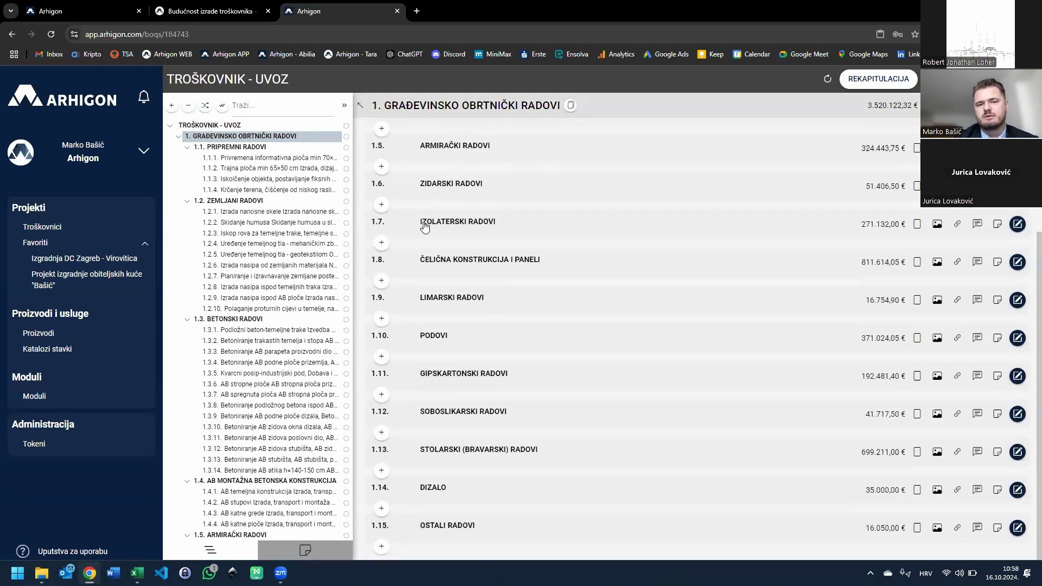
Review the items of group 1.2. ZEMLJANI RADOVI, inspect the details of item 1.2.9 and close them without saving
{"action": "left_click", "coordinate": [279, 247]}
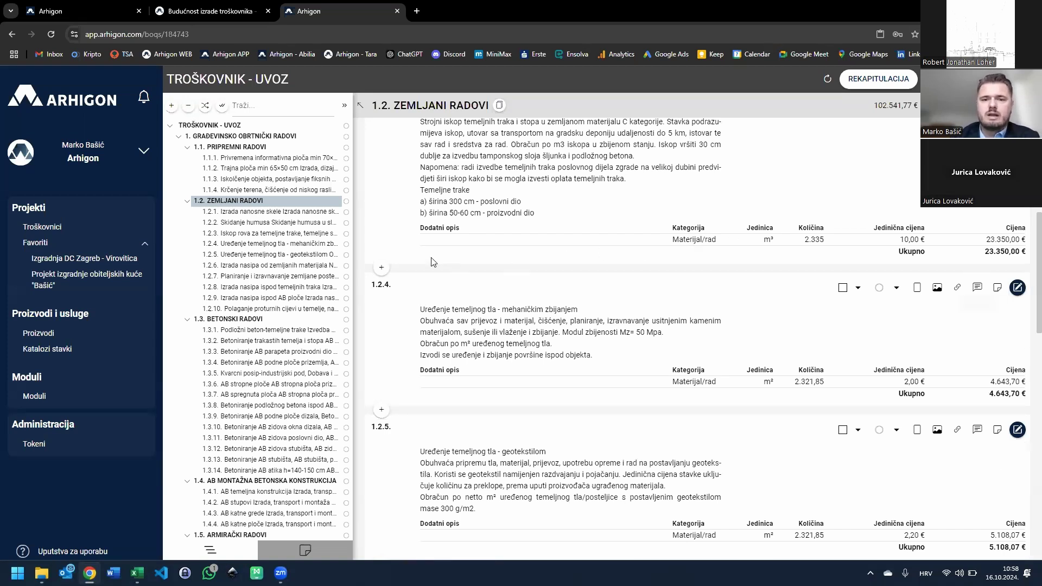
{"action": "scroll", "coordinate": [461, 262], "scroll_direction": "down", "scroll_amount": 12}
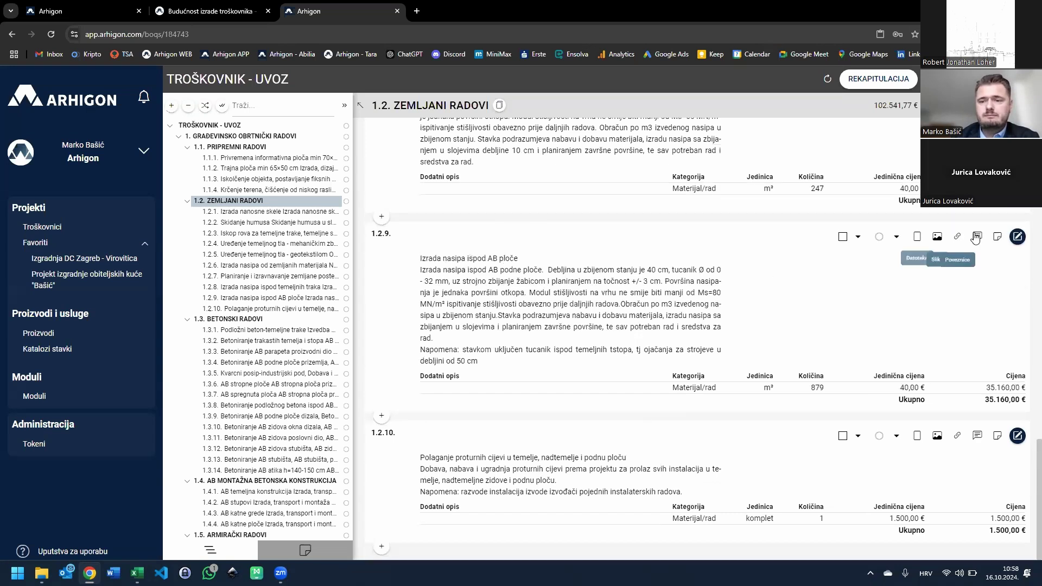
{"action": "double_click", "coordinate": [880, 370]}
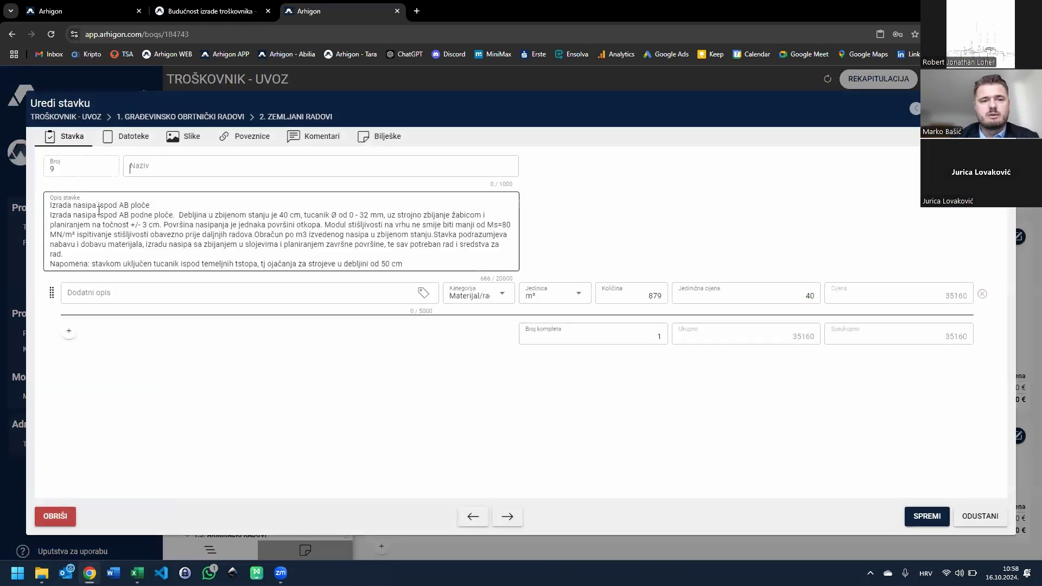
{"action": "left_click", "coordinate": [977, 518]}
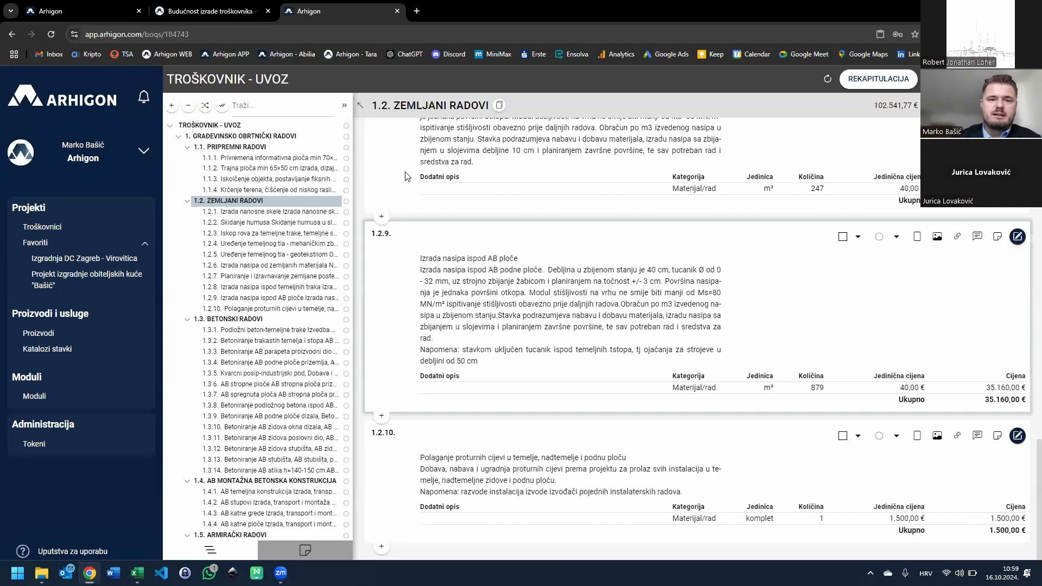
Open the modules page and compare the user limits and yearly prices of the Osnovni, Napredni and Profesionalni packages
{"action": "left_click", "coordinate": [35, 400]}
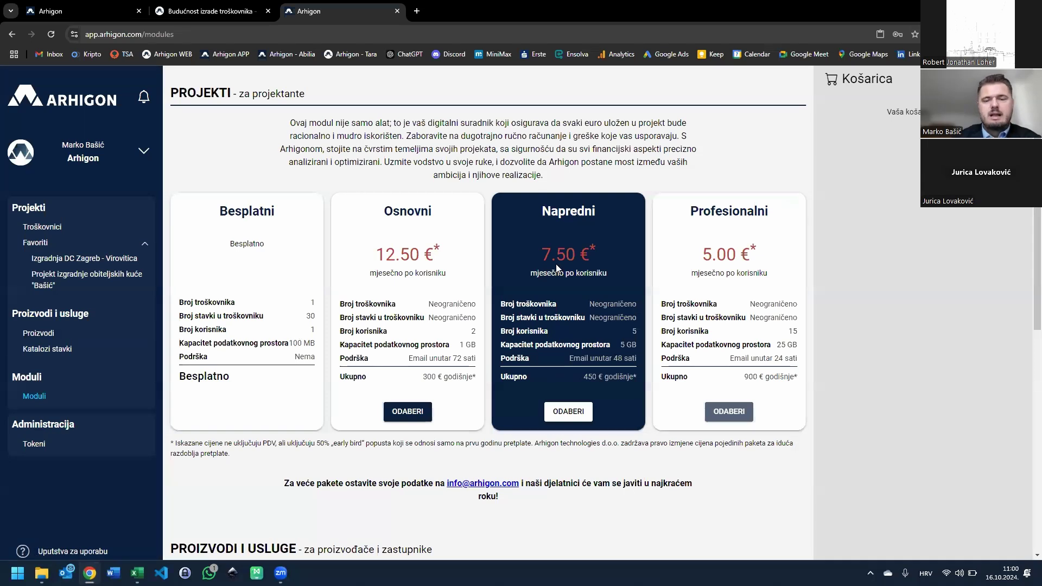
{"action": "left_click_drag", "start_coordinate": [352, 331], "coordinate": [390, 333]}
{"action": "double_click", "coordinate": [480, 333]}
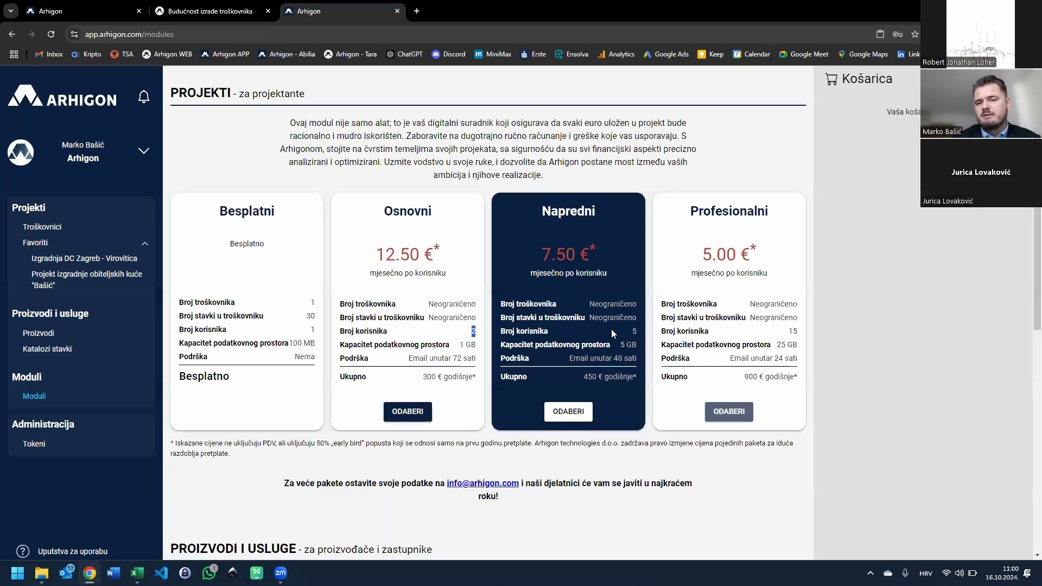
{"action": "left_click_drag", "start_coordinate": [505, 332], "coordinate": [553, 336]}
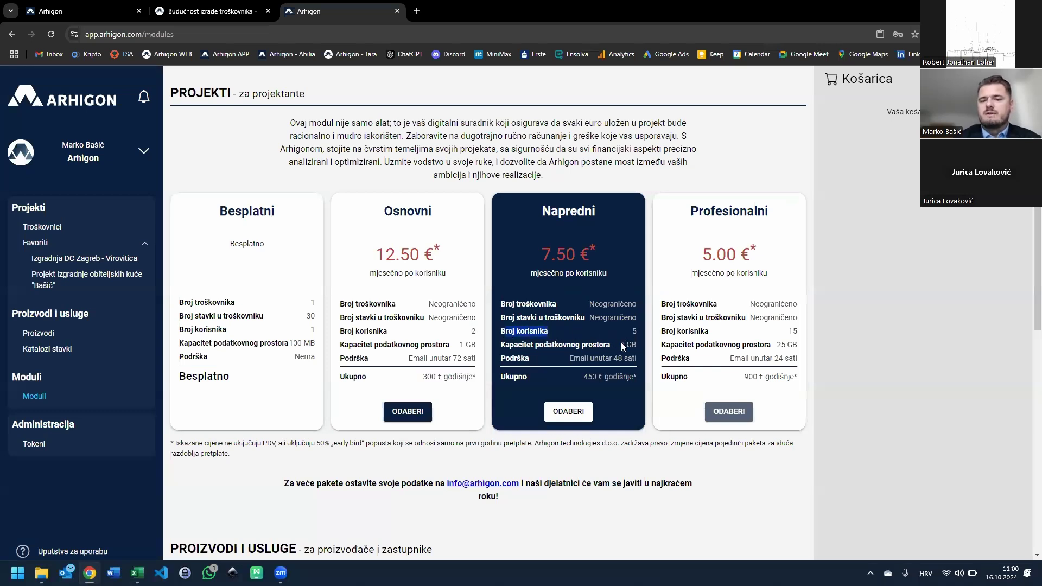
{"action": "double_click", "coordinate": [590, 377]}
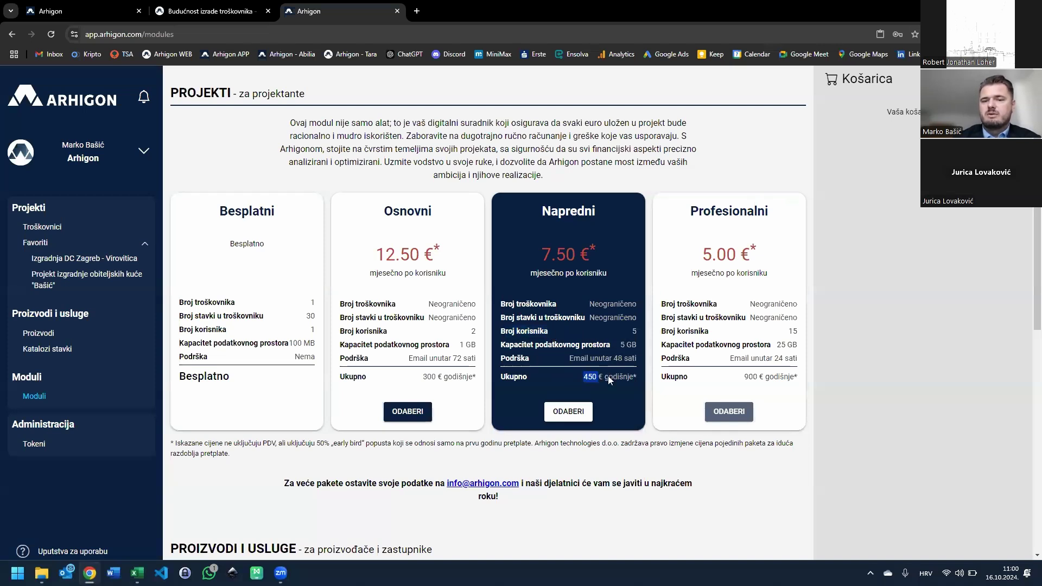
{"action": "double_click", "coordinate": [793, 332]}
{"action": "left_click_drag", "start_coordinate": [739, 376], "coordinate": [803, 376]}
{"action": "left_click", "coordinate": [763, 374]}
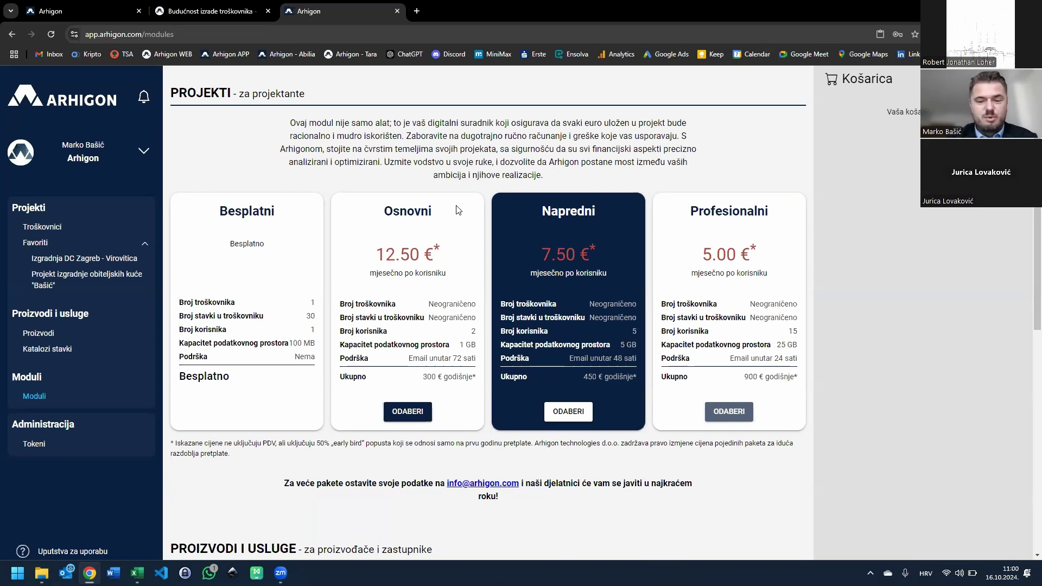
Open the favourite bill Izgradnja DC Zagreb - Virovitica and review the items of group A.1. PRIPREMNI RADOVI
{"action": "left_click", "coordinate": [104, 258]}
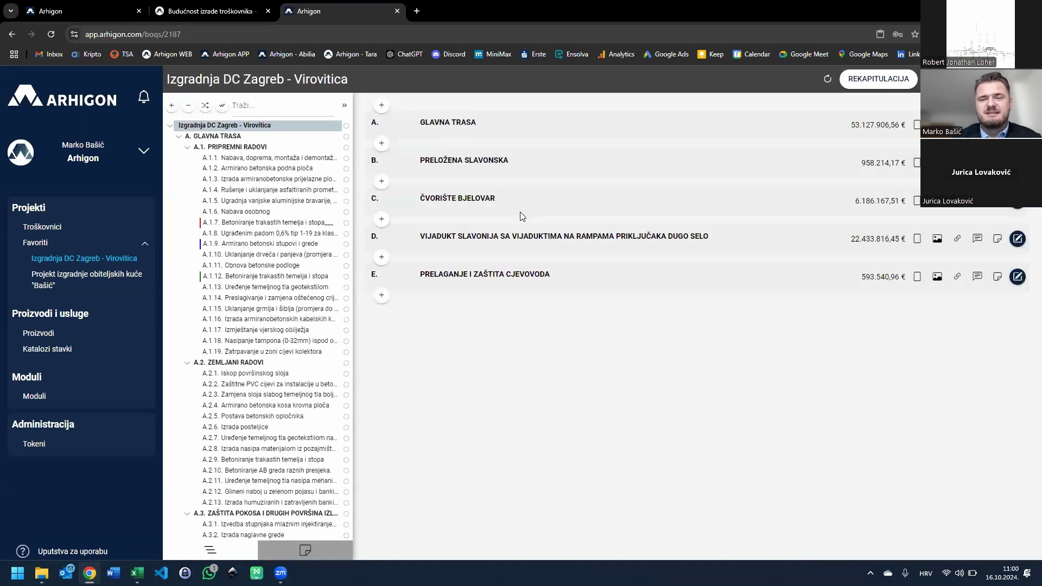
{"action": "left_click", "coordinate": [276, 217]}
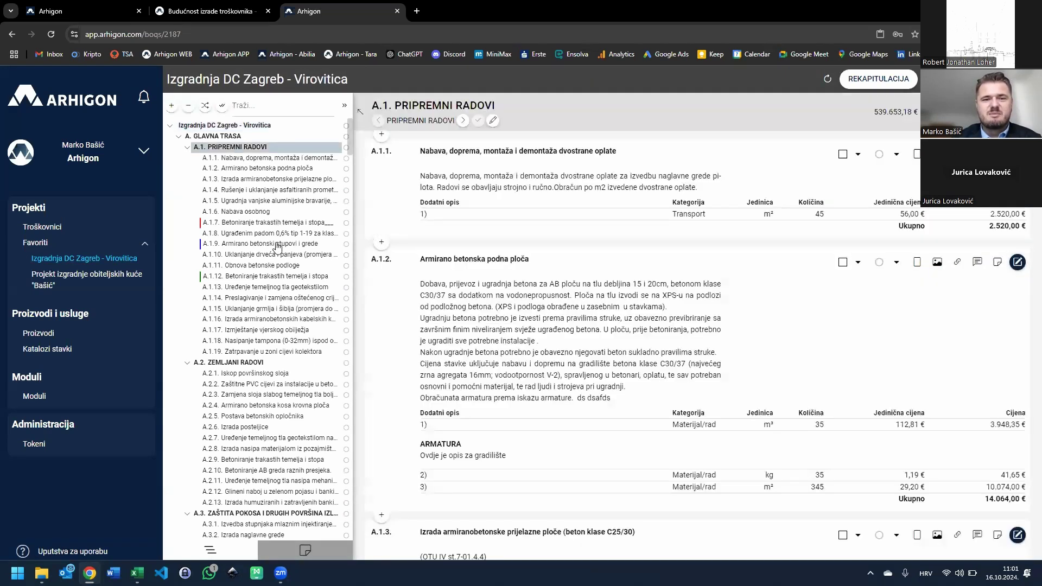
{"action": "scroll", "coordinate": [531, 207], "scroll_direction": "down", "scroll_amount": 2}
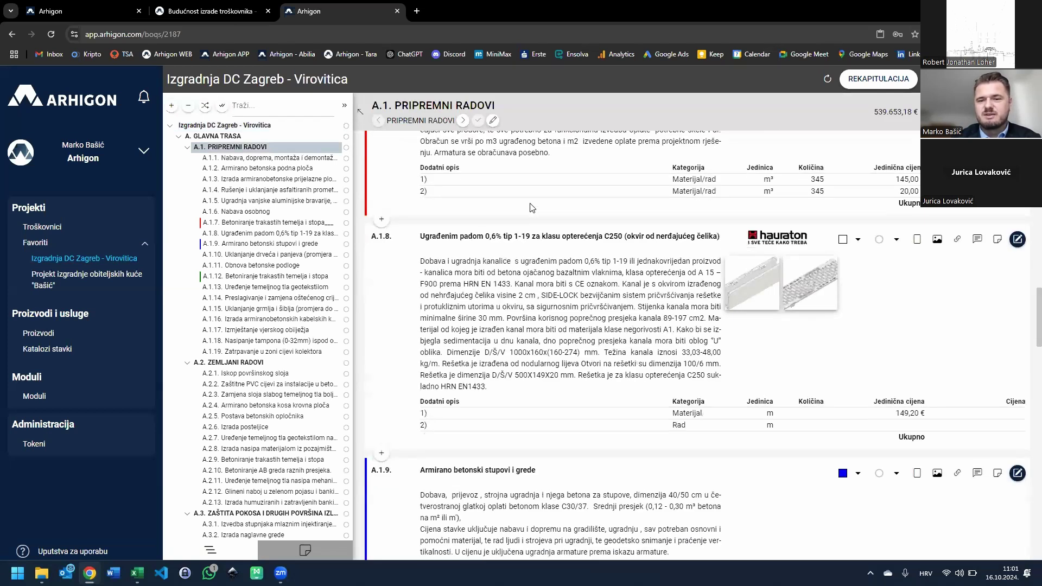
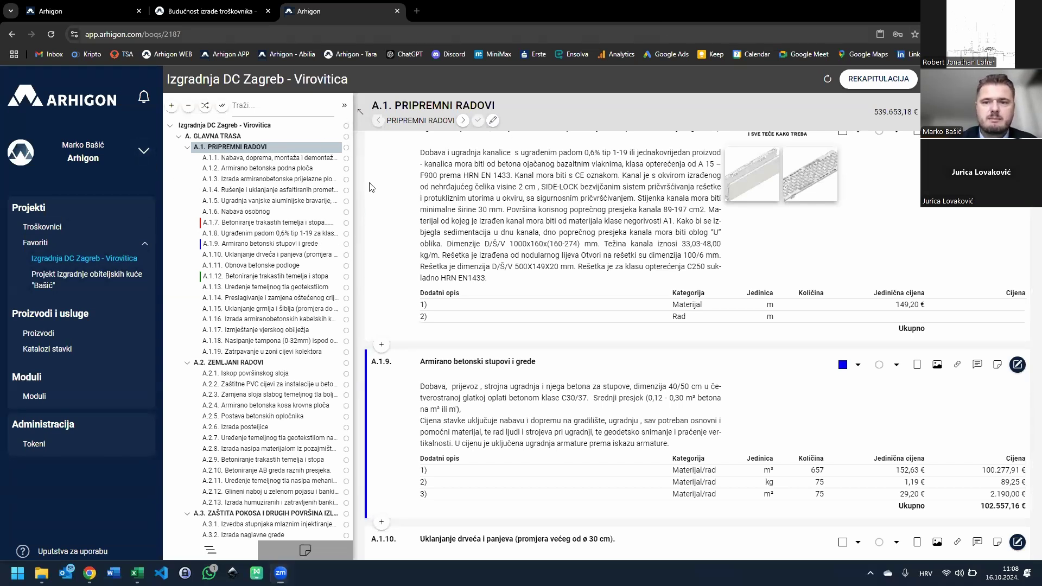
Open the form for creating a new company from the company overview and review its company and user fields
{"action": "left_click", "coordinate": [143, 150]}
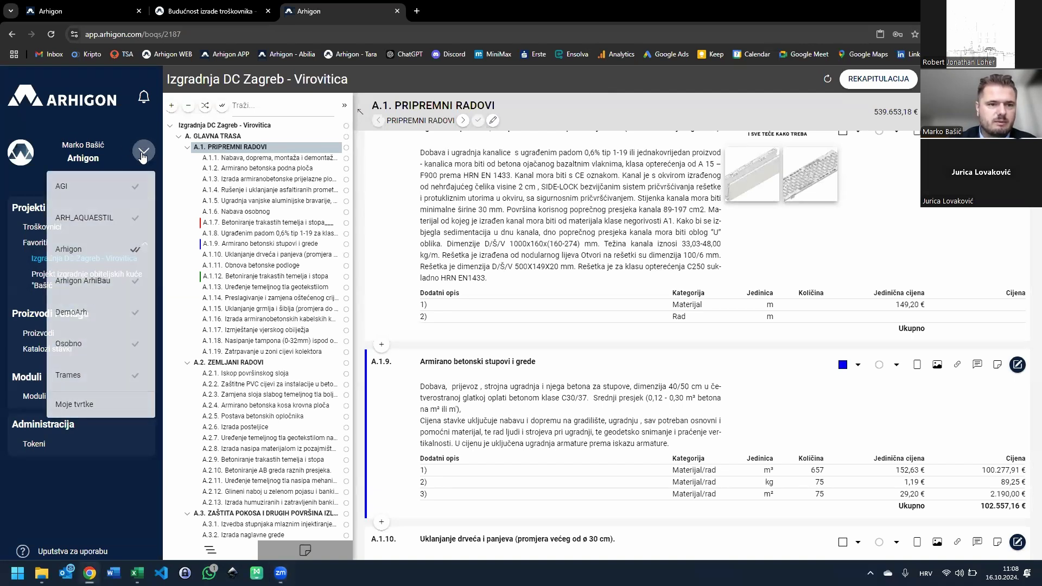
{"action": "left_click", "coordinate": [77, 405]}
{"action": "left_click", "coordinate": [297, 109]}
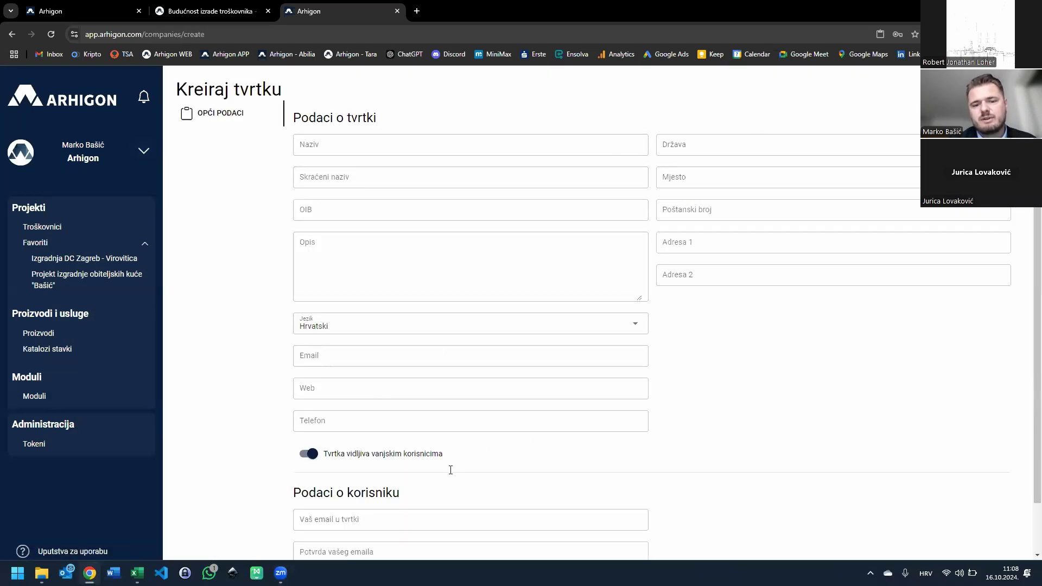
{"action": "scroll", "coordinate": [368, 455], "scroll_direction": "down", "scroll_amount": 1}
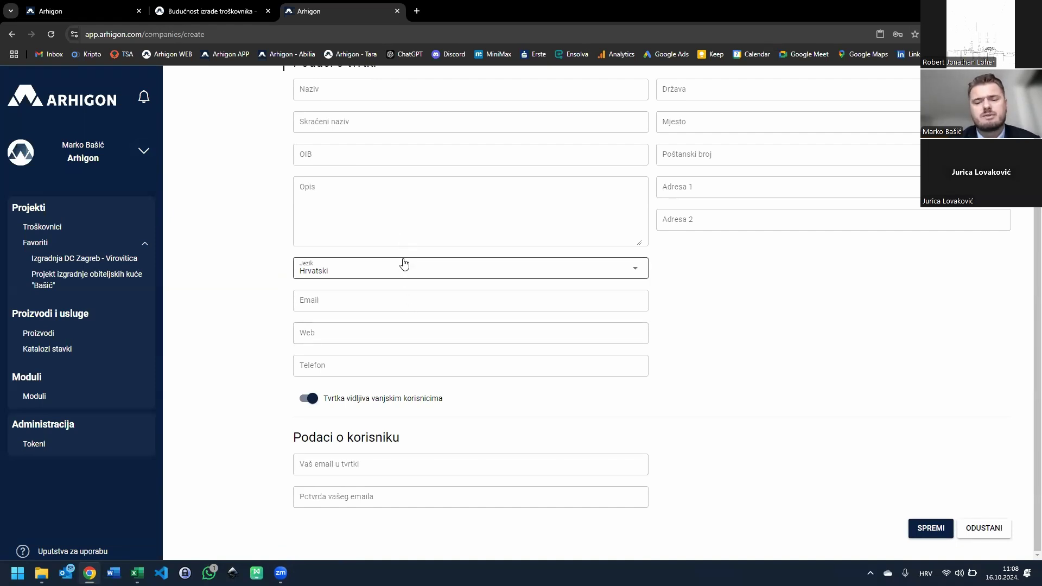
{"action": "scroll", "coordinate": [461, 158], "scroll_direction": "up", "scroll_amount": 1}
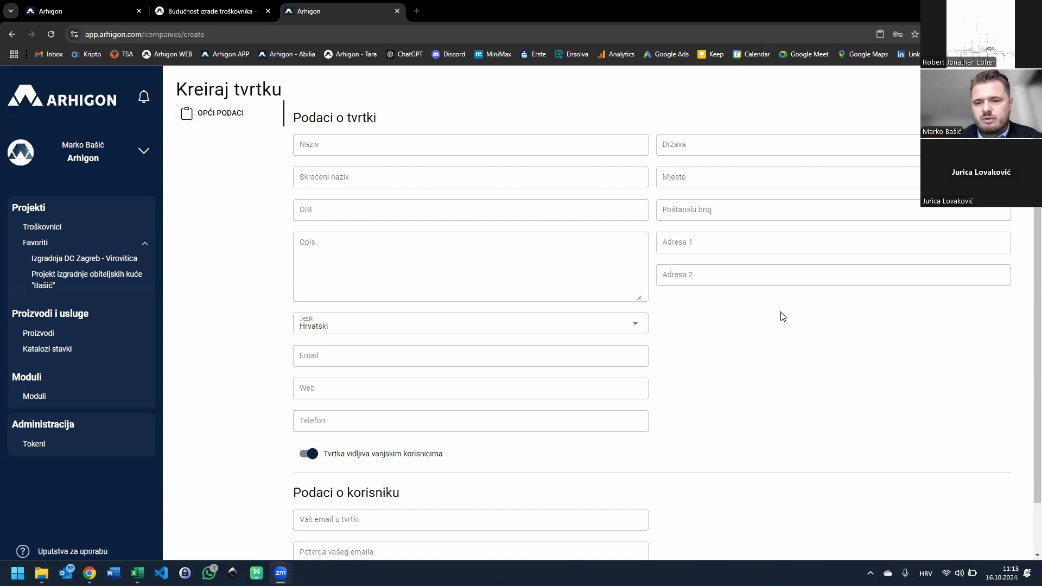
Open the TROŠKOVNIK - UVOZ bill from the bills list for a brief look and return to the list
{"action": "left_click", "coordinate": [43, 227]}
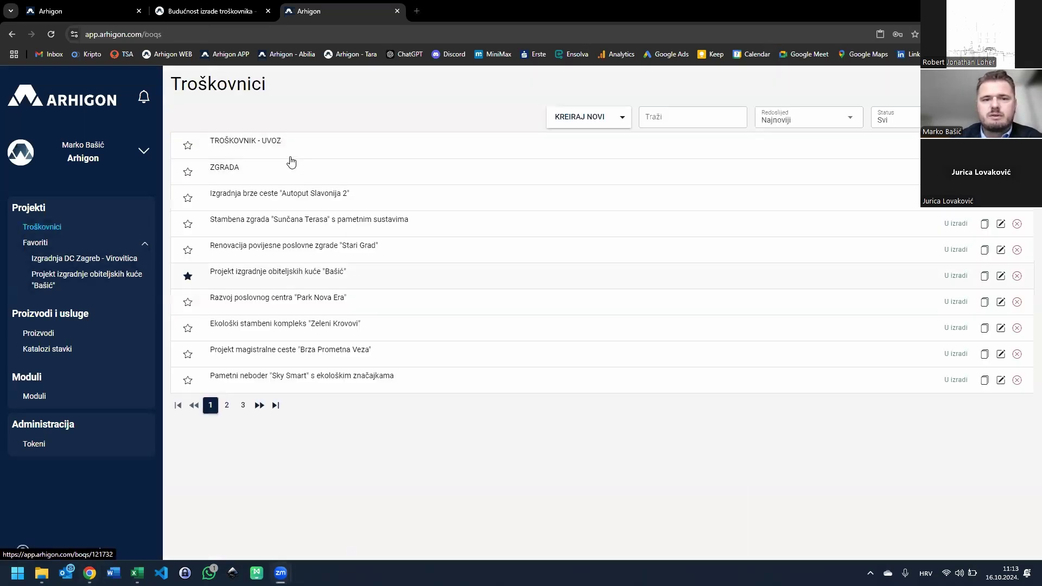
{"action": "left_click", "coordinate": [277, 148]}
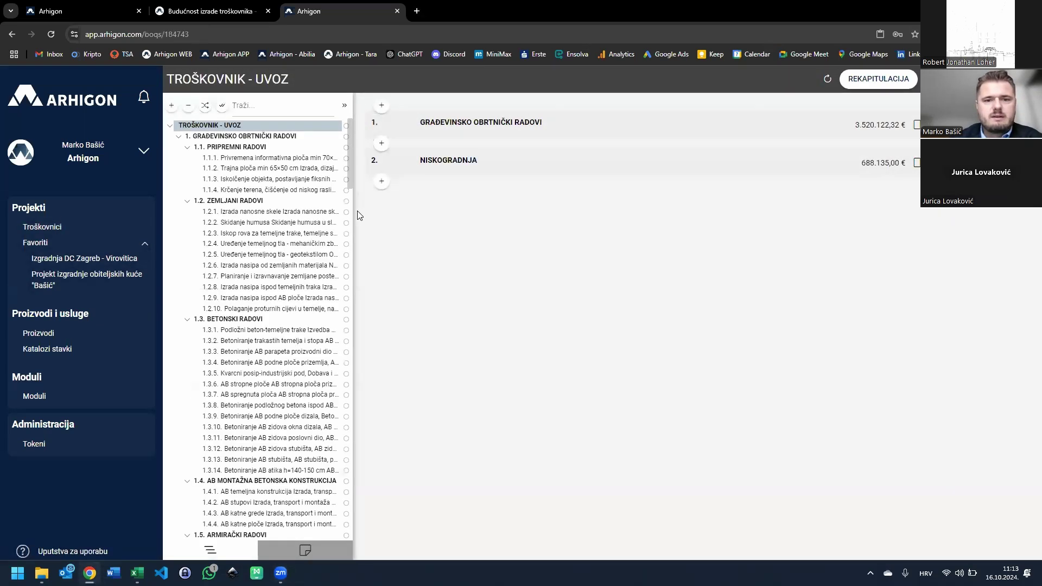
{"action": "left_click", "coordinate": [64, 227]}
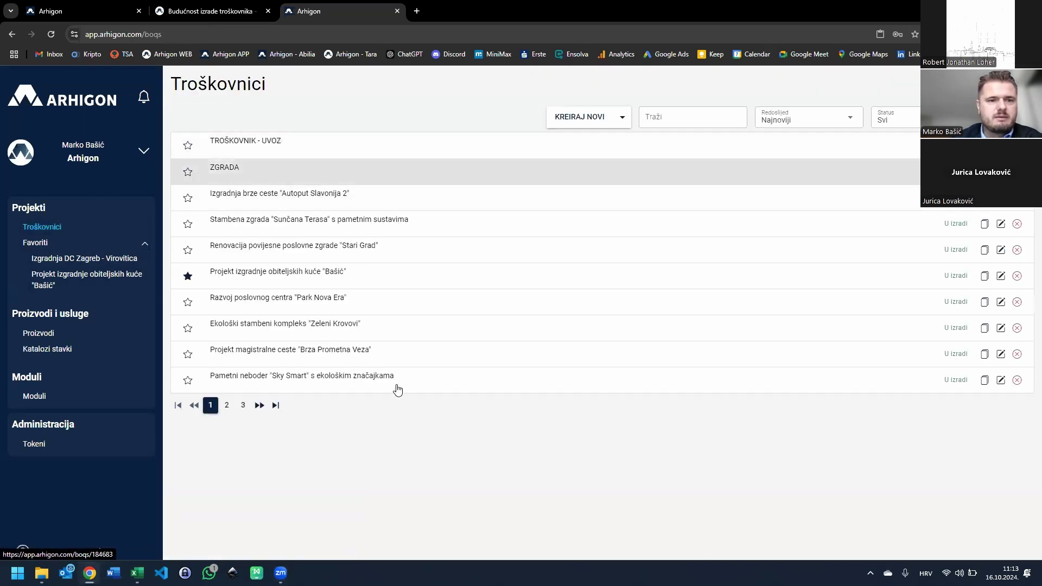
Open the ZGRADA bill and change its name to STAMBENA ZGRADA in the bill's general data
{"action": "left_click", "coordinate": [364, 354]}
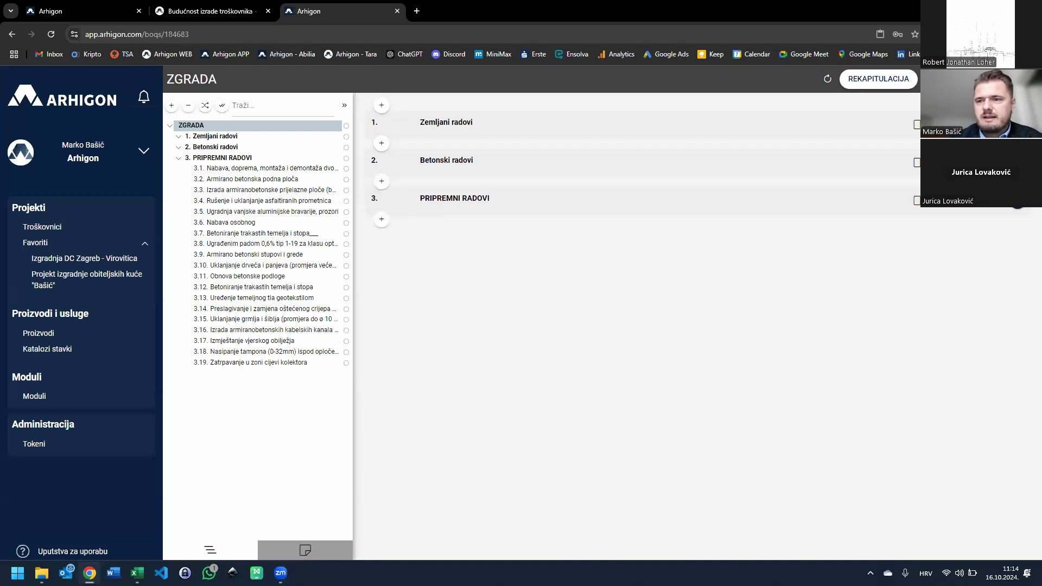
{"action": "right_click", "coordinate": [834, 71]}
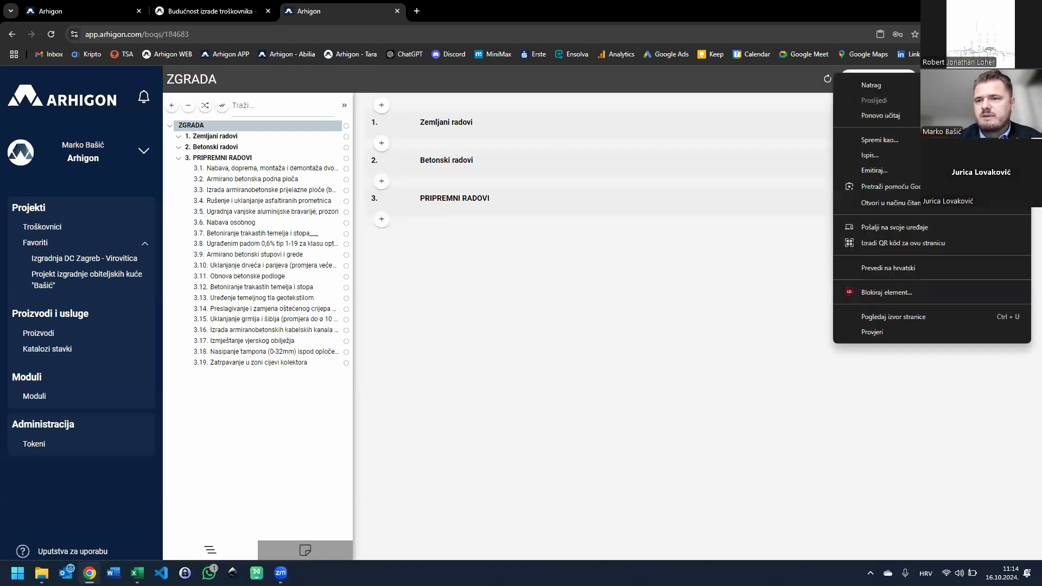
{"action": "key", "text": "Escape"}
{"action": "left_click", "coordinate": [191, 79]}
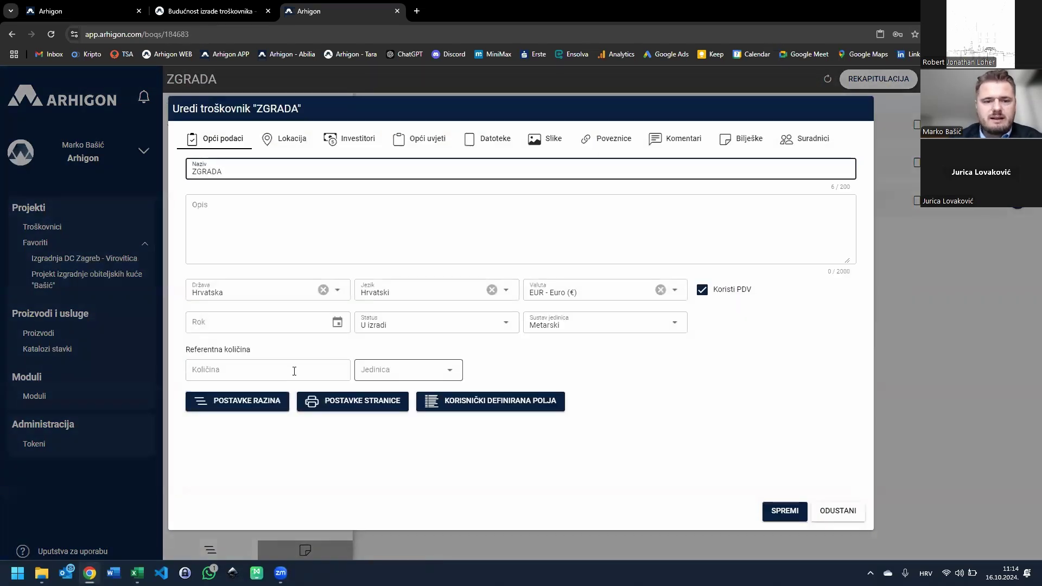
{"action": "left_click", "coordinate": [268, 204]}
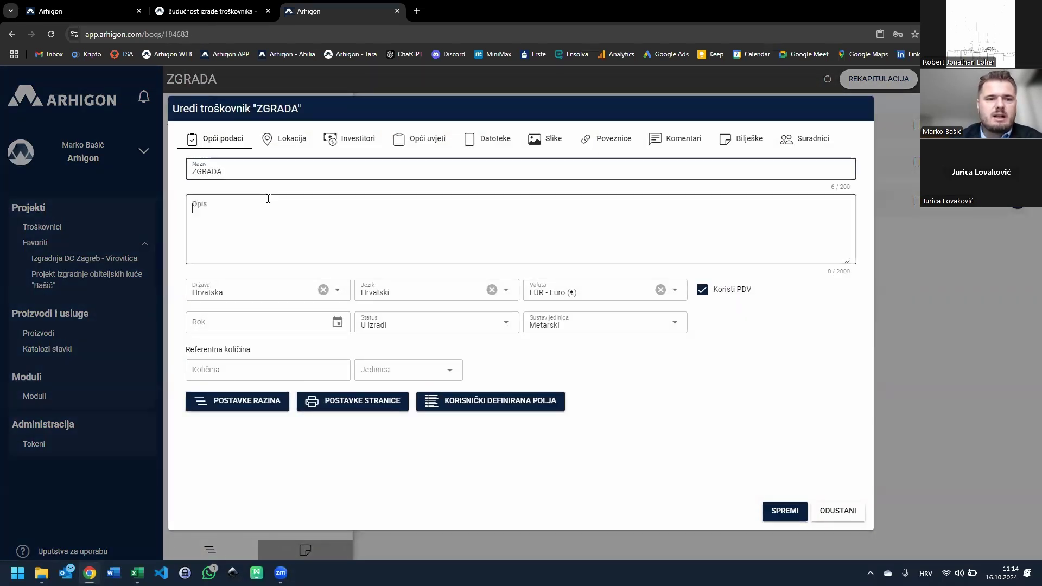
{"action": "left_click", "coordinate": [280, 171]}
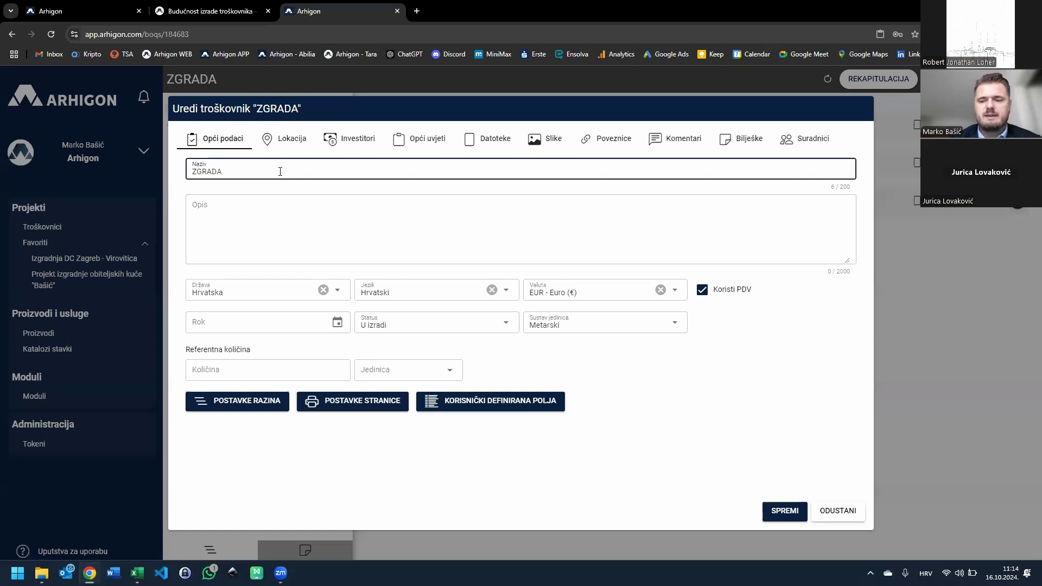
{"action": "key", "text": "BackSpace"}
{"action": "key", "text": "BackSpace"}
{"action": "key", "text": "BackSpace"}
{"action": "key", "text": "BackSpace"}
{"action": "key", "text": "BackSpace"}
{"action": "type", "text": "ST"}
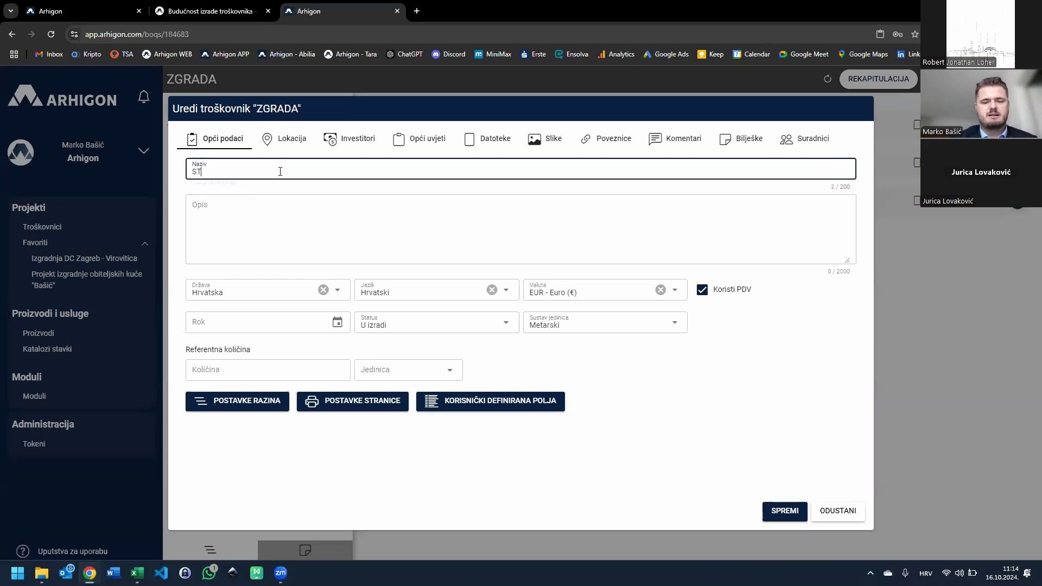
{"action": "type", "text": "AMBENA ZGRADA"}
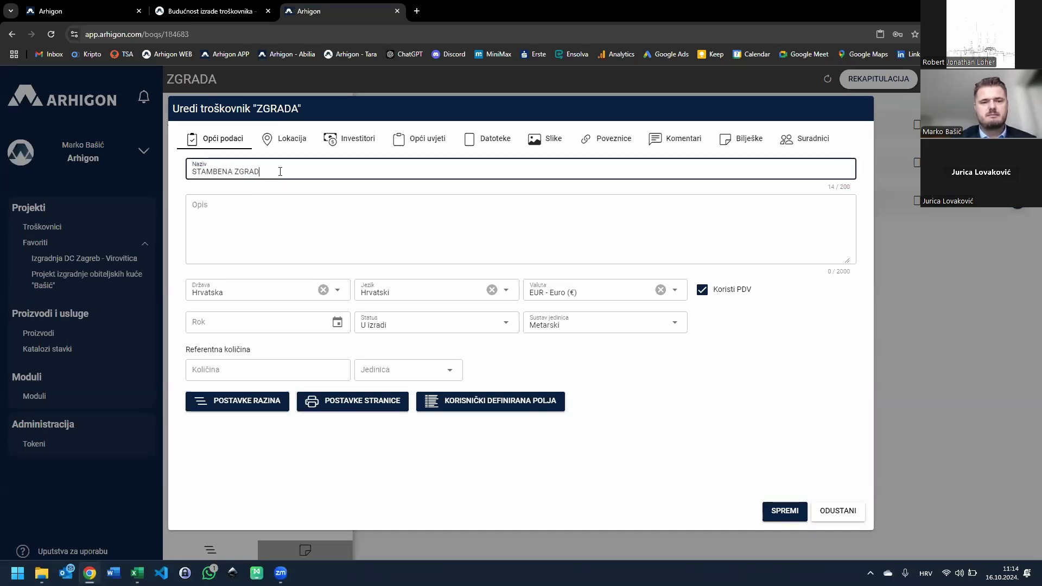
Enter the bill description as two lines, "3 kata" and "200"
{"action": "left_click", "coordinate": [302, 218]}
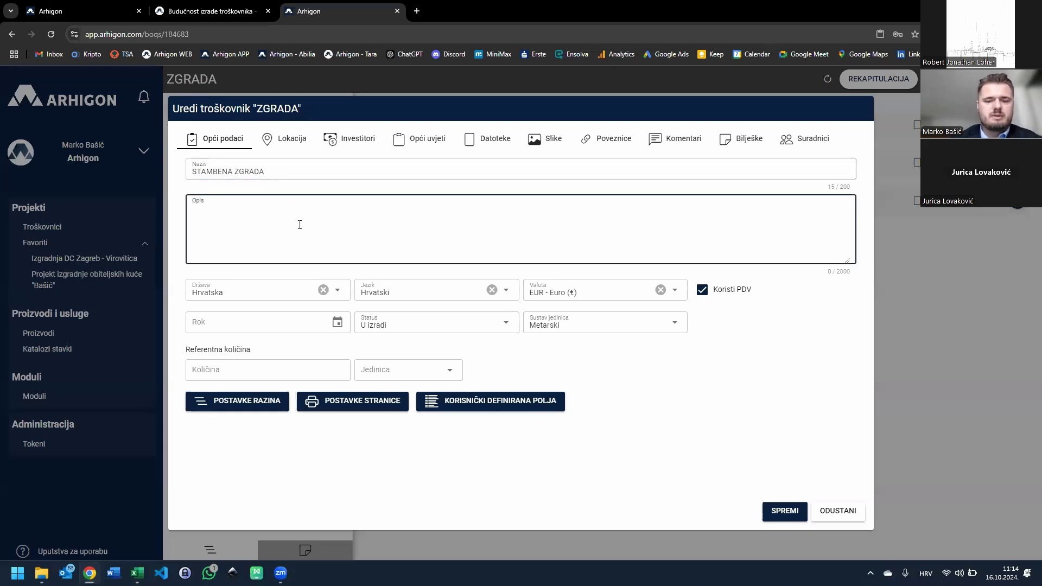
{"action": "type", "text": "3 kata "}
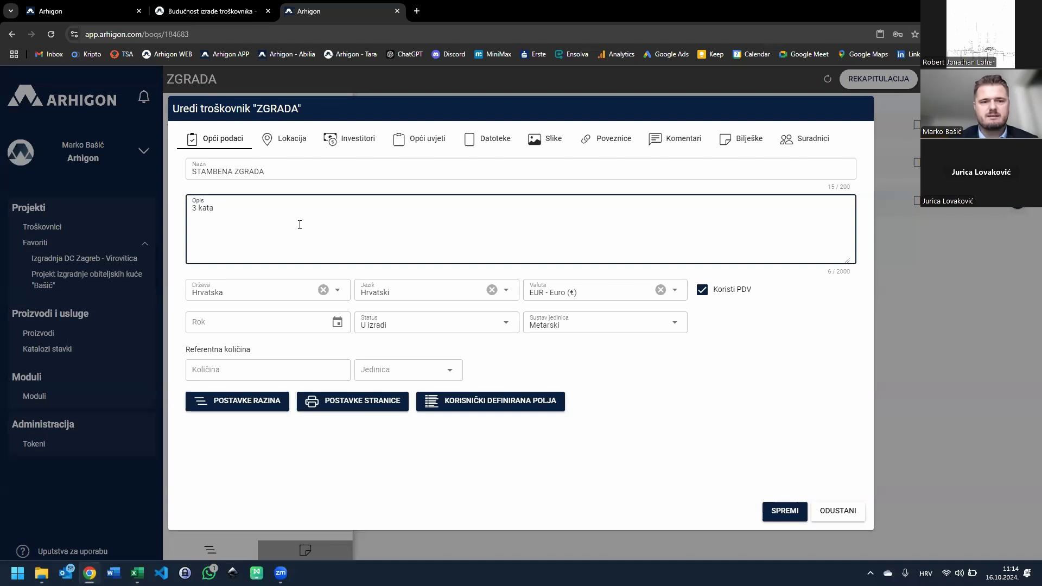
{"action": "type", "text": "200"}
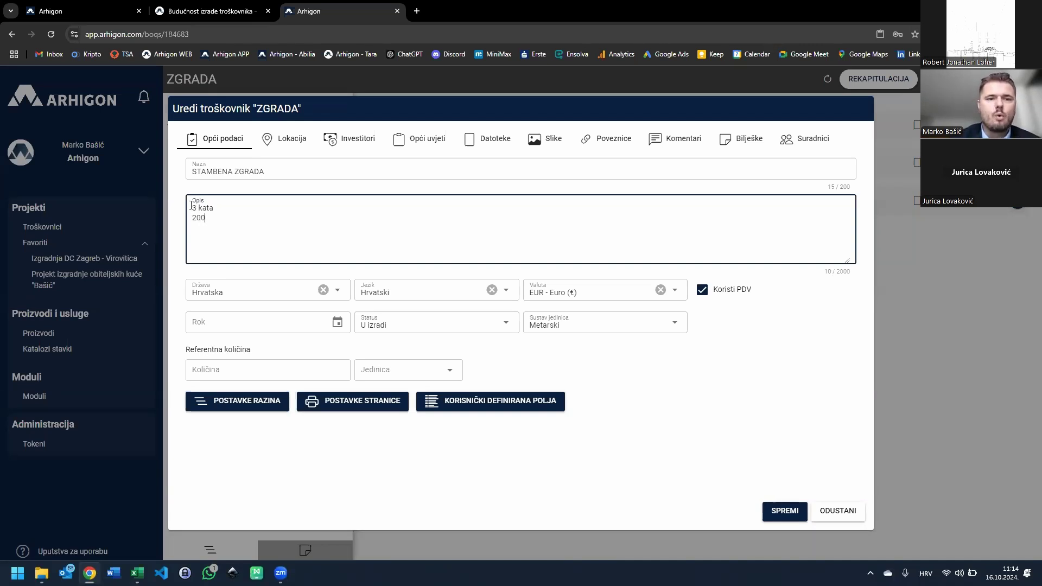
{"action": "key", "text": "ctrl+a"}
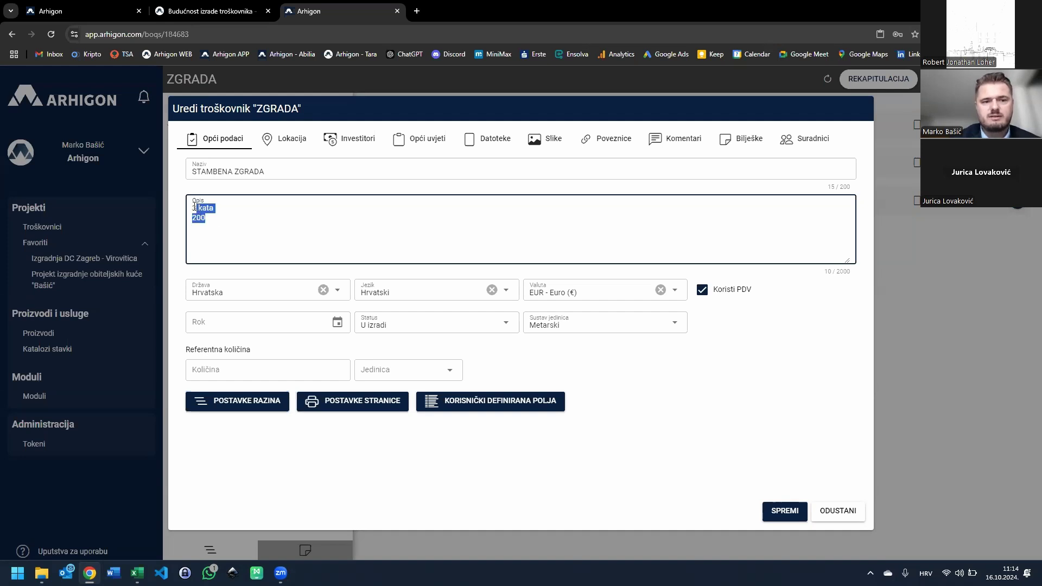
Set the bill's reference quantity to 600 with the unit m² and save the bill
{"action": "left_click", "coordinate": [292, 366]}
{"action": "type", "text": "600"}
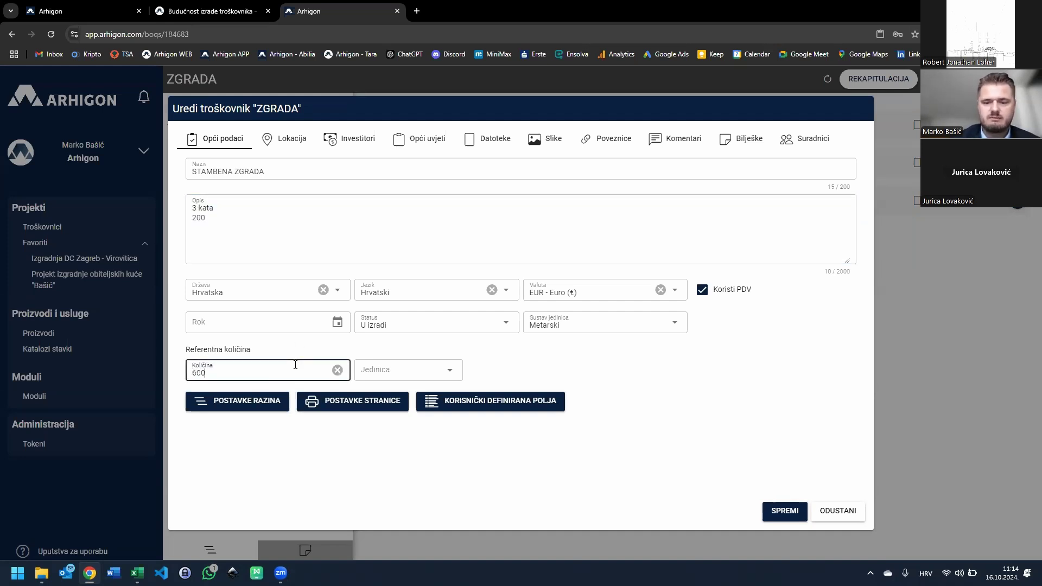
{"action": "left_click", "coordinate": [400, 370]}
{"action": "left_click", "coordinate": [400, 404]}
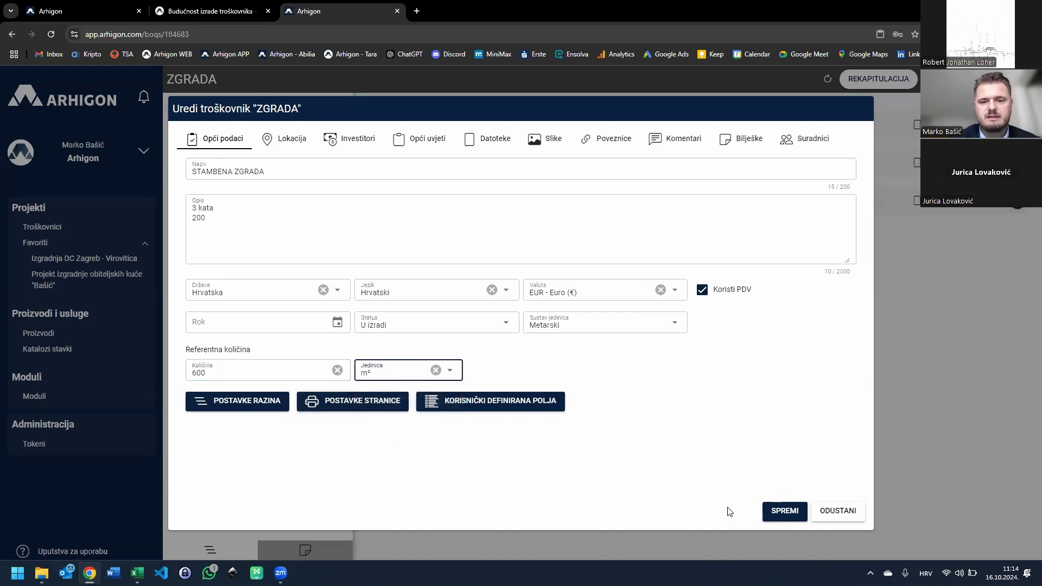
{"action": "left_click", "coordinate": [783, 511]}
Open the recapitulation of the STAMBENA ZGRADA bill and examine the price per reference unit line
{"action": "left_click", "coordinate": [874, 79]}
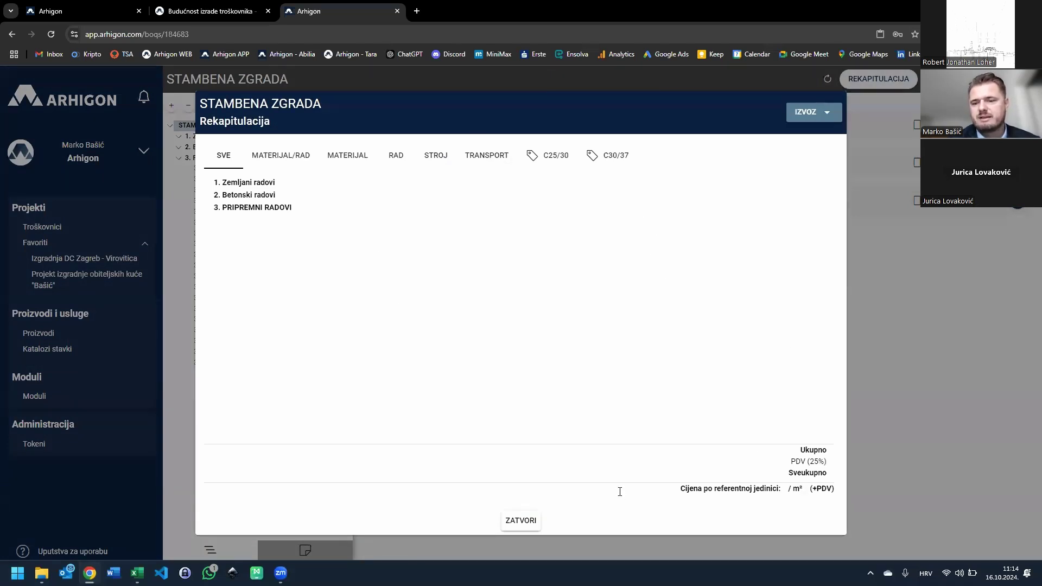
{"action": "left_click_drag", "start_coordinate": [703, 488], "coordinate": [840, 488]}
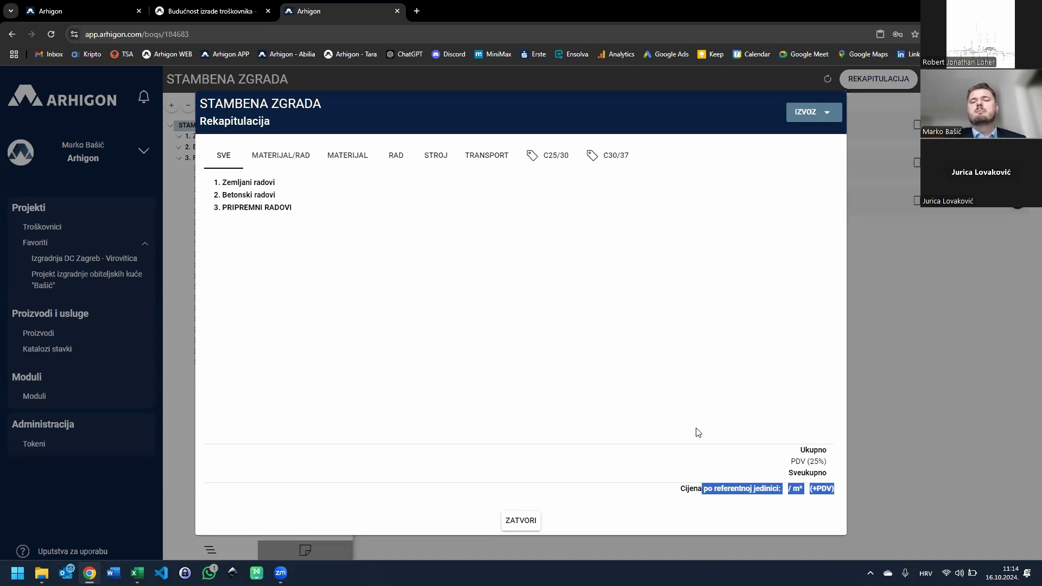
{"action": "left_click", "coordinate": [779, 489]}
{"action": "left_click_drag", "start_coordinate": [801, 488], "coordinate": [785, 488]}
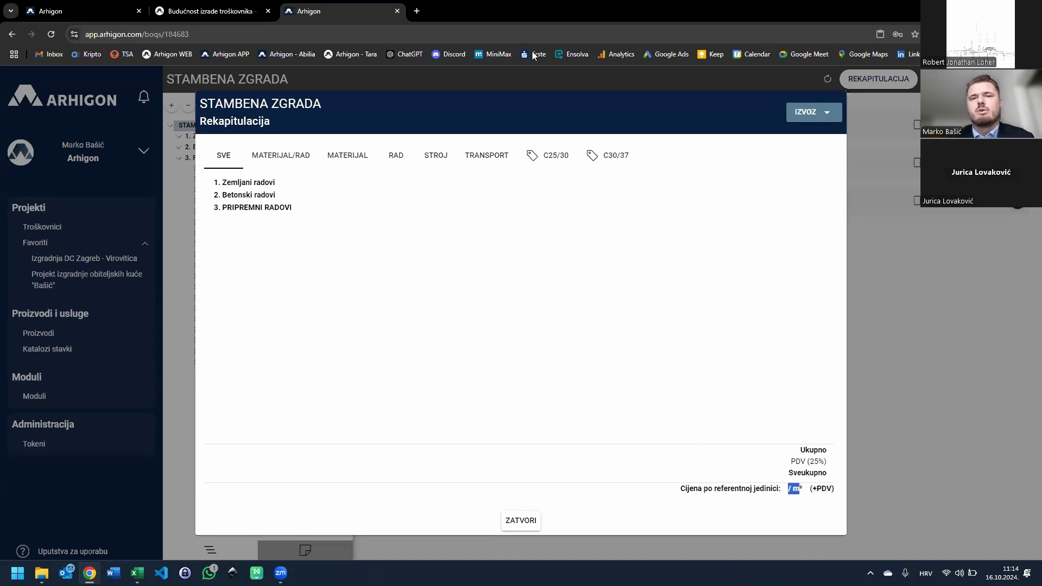